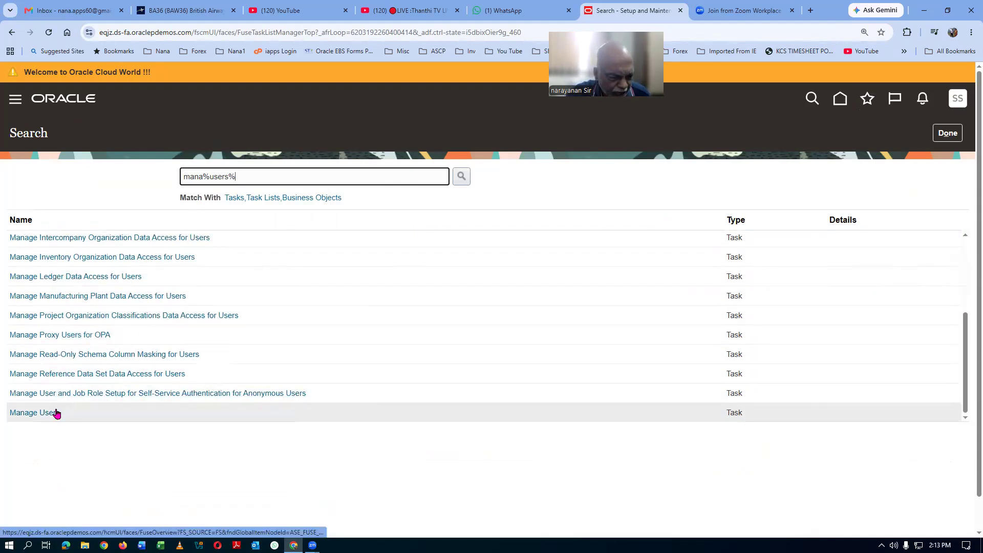
Step: Open Manage Users from the task search results and start a new user record
{"action": "left_click", "coordinate": [44, 414]}
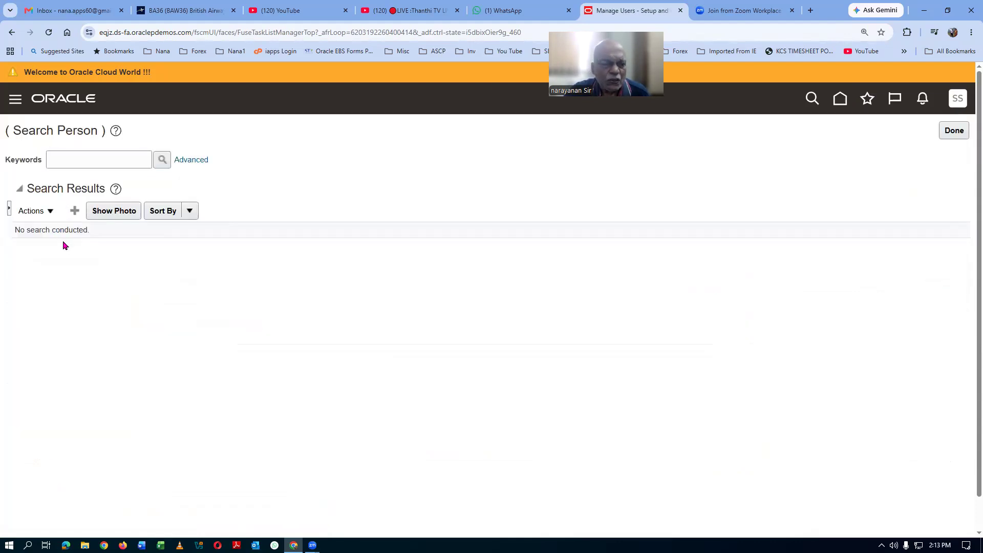
{"action": "left_click", "coordinate": [73, 213]}
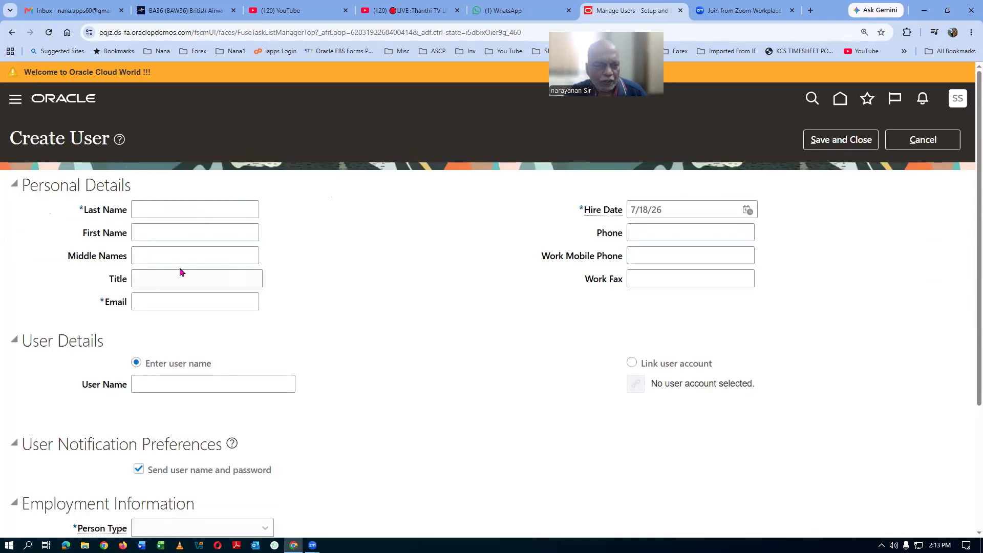
Step: Enter last name test1, first name test2, the user's e-mail address, and user name test1.test2
{"action": "left_click", "coordinate": [172, 204]}
{"action": "type", "text": "test1"}
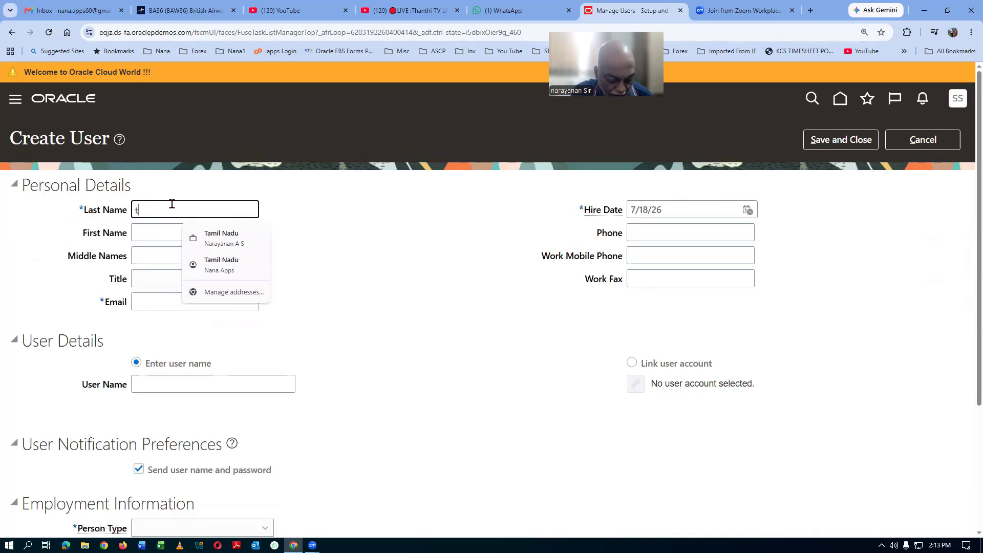
{"action": "key", "text": "Tab"}
{"action": "type", "text": "test2"}
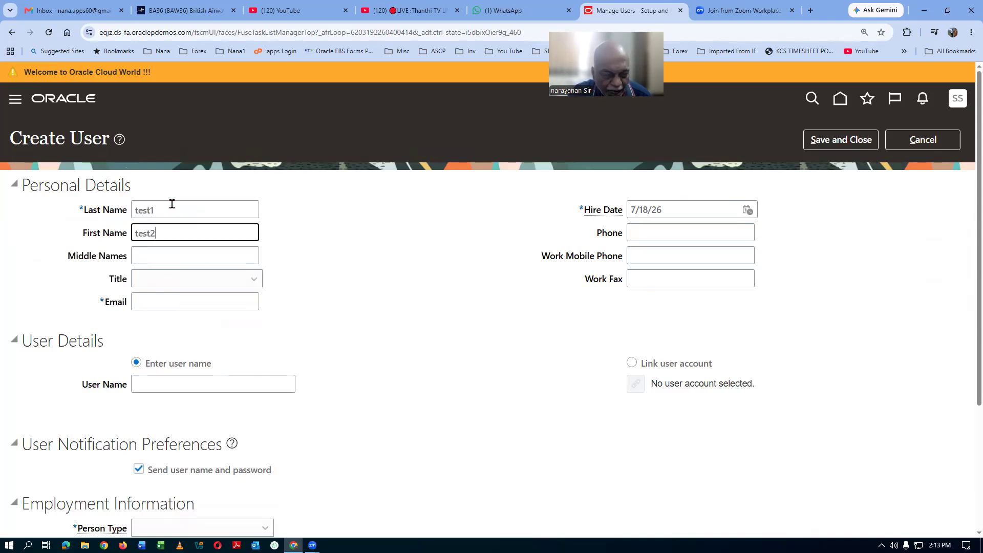
{"action": "key", "text": "Tab"}
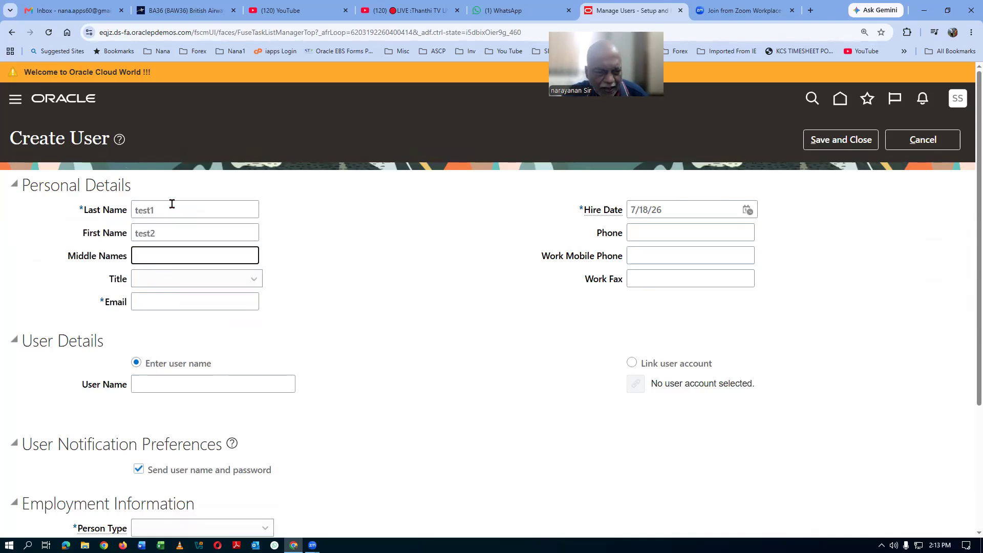
{"action": "left_click", "coordinate": [148, 305]}
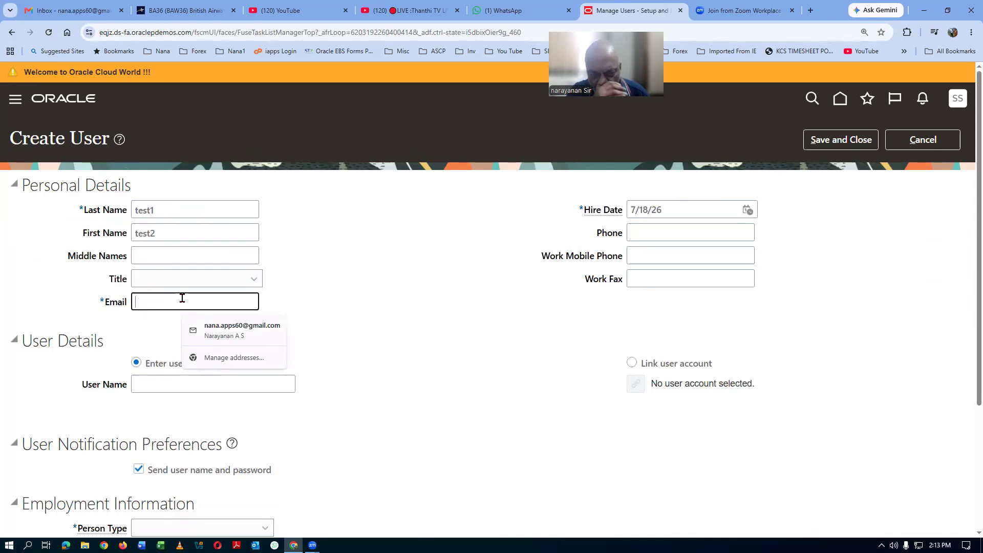
{"action": "type", "text": "te"}
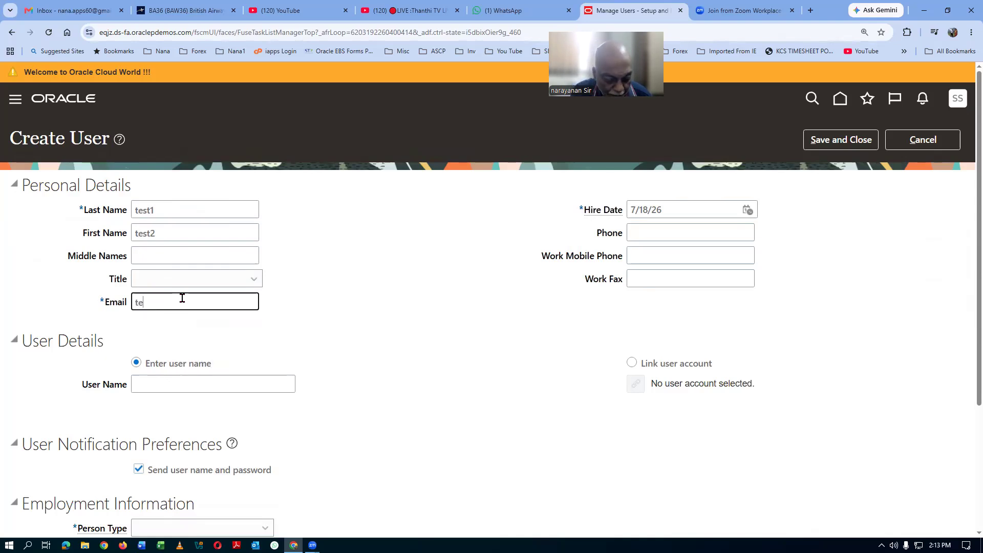
{"action": "type", "text": "st1.te"}
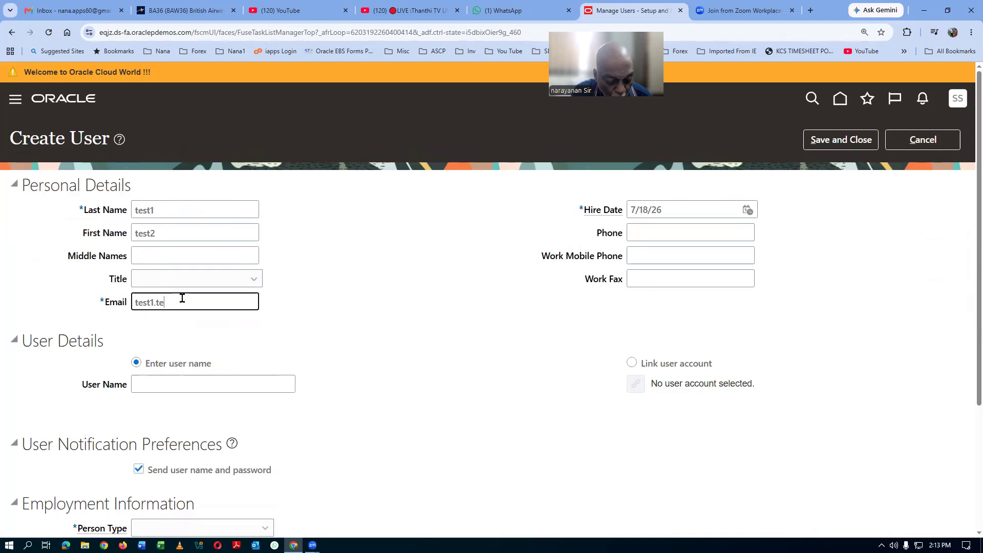
{"action": "type", "text": "st2@"}
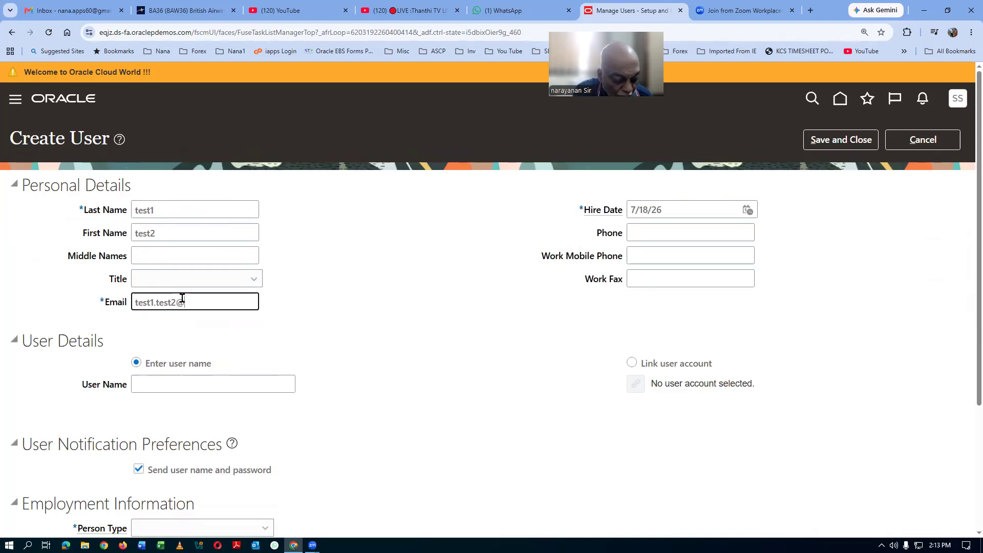
{"action": "type", "text": "gmail."}
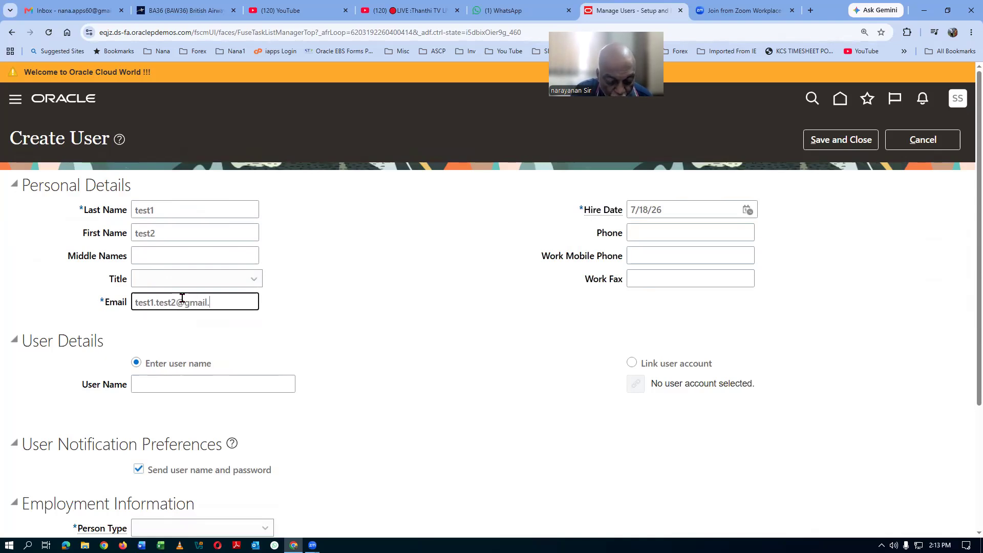
{"action": "type", "text": "com"}
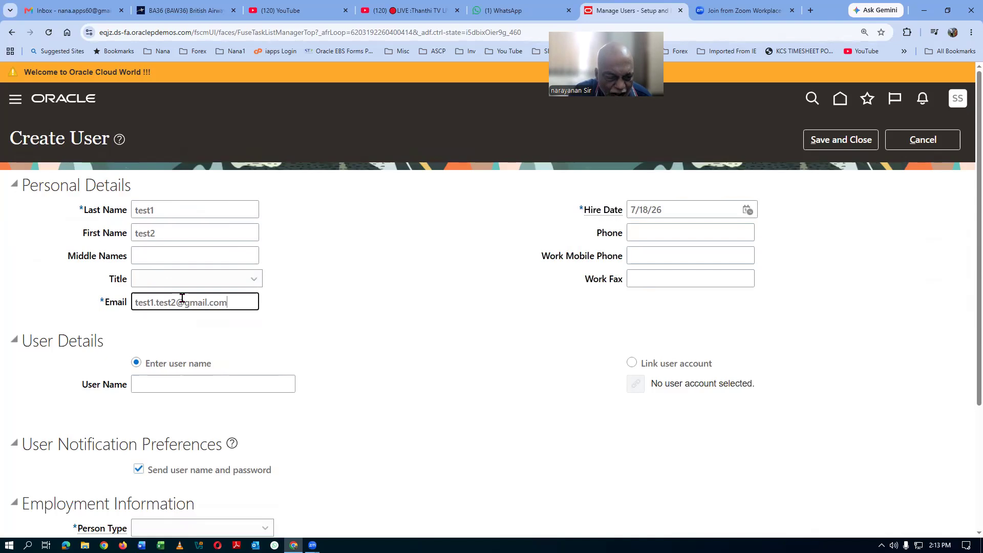
{"action": "left_click", "coordinate": [157, 390]}
{"action": "type", "text": "t"}
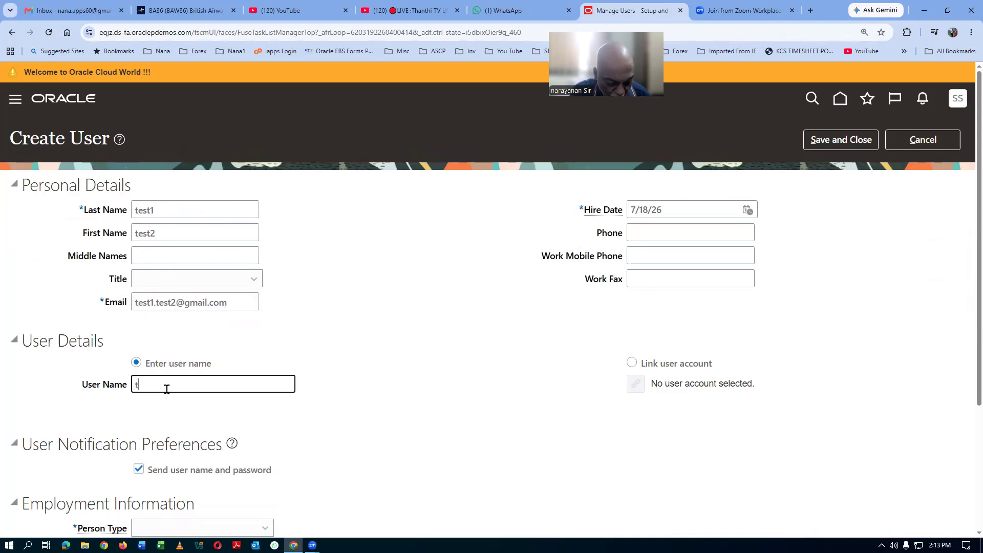
{"action": "type", "text": "est1.test2"}
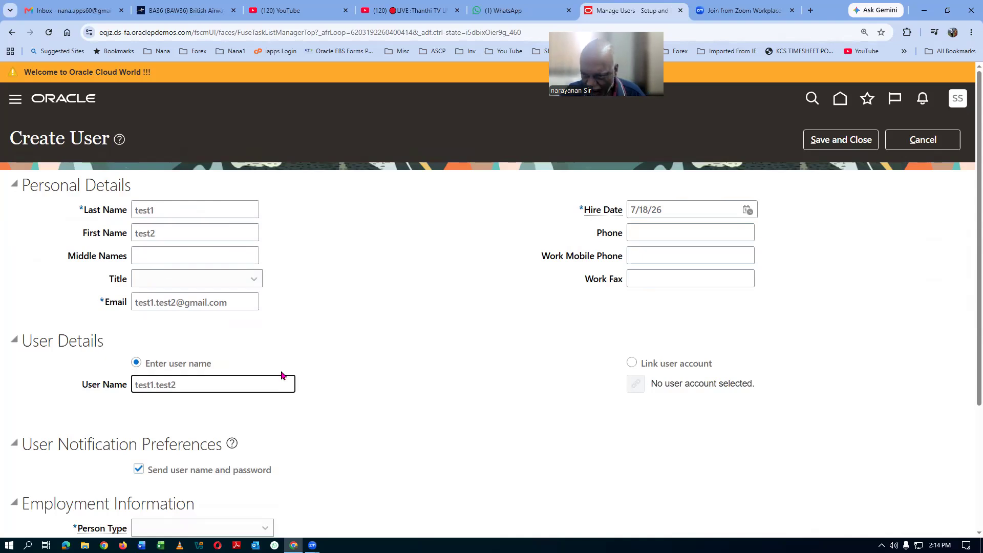
Step: Set Person Type to Employee and Legal Employer to US1 Legal Entity
{"action": "scroll", "coordinate": [420, 332], "scroll_direction": "down", "scroll_amount": 3}
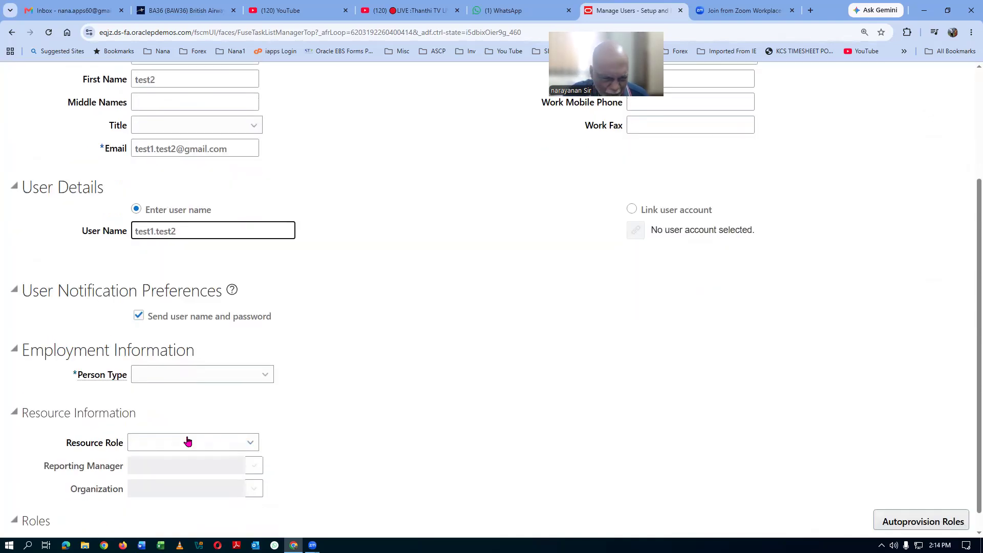
{"action": "left_click", "coordinate": [198, 374]}
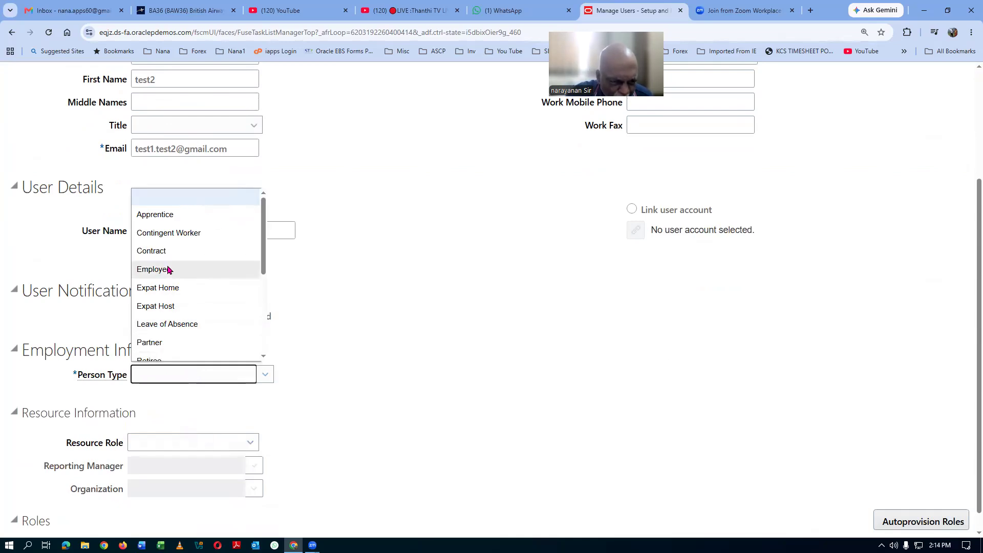
{"action": "left_click", "coordinate": [198, 269]}
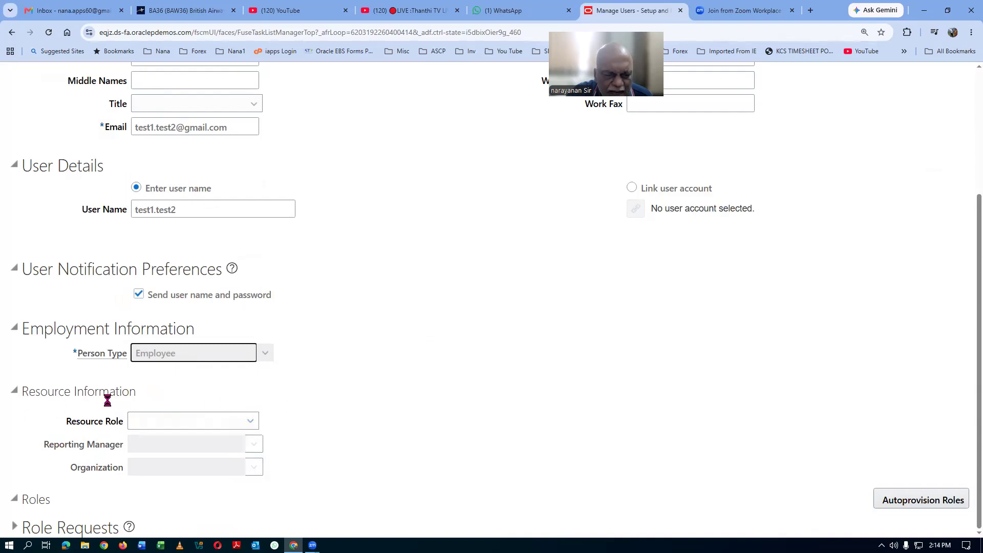
{"action": "left_click", "coordinate": [184, 376]}
{"action": "type", "text": "US1"}
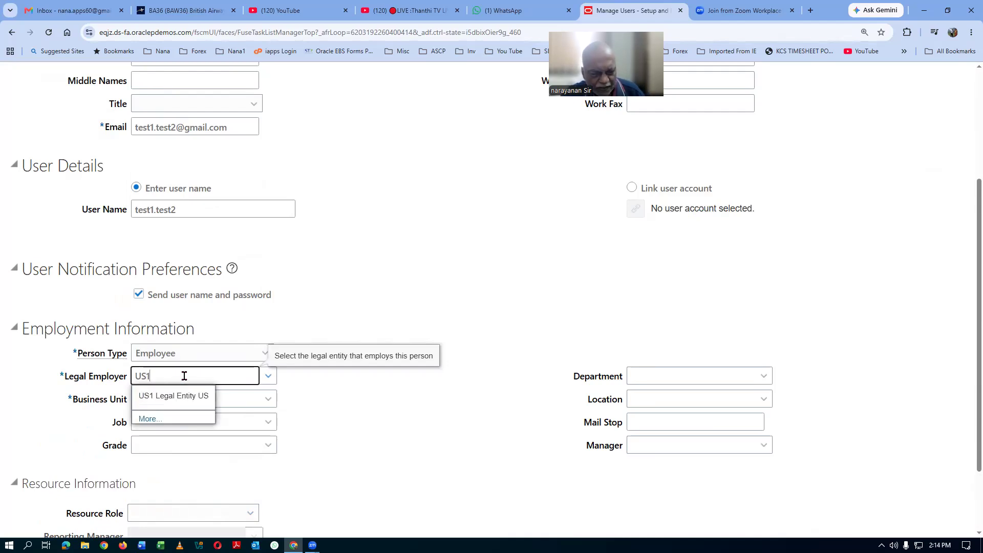
{"action": "left_click", "coordinate": [209, 399]}
Step: Set Business Unit to US1 Business Unit and Job to HR Executive
{"action": "left_click", "coordinate": [177, 398]}
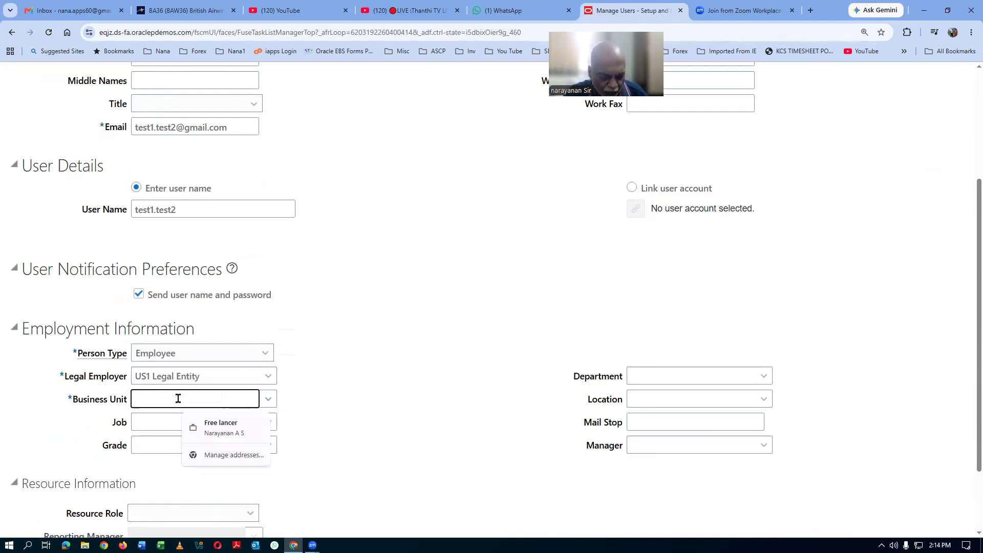
{"action": "type", "text": "US1"}
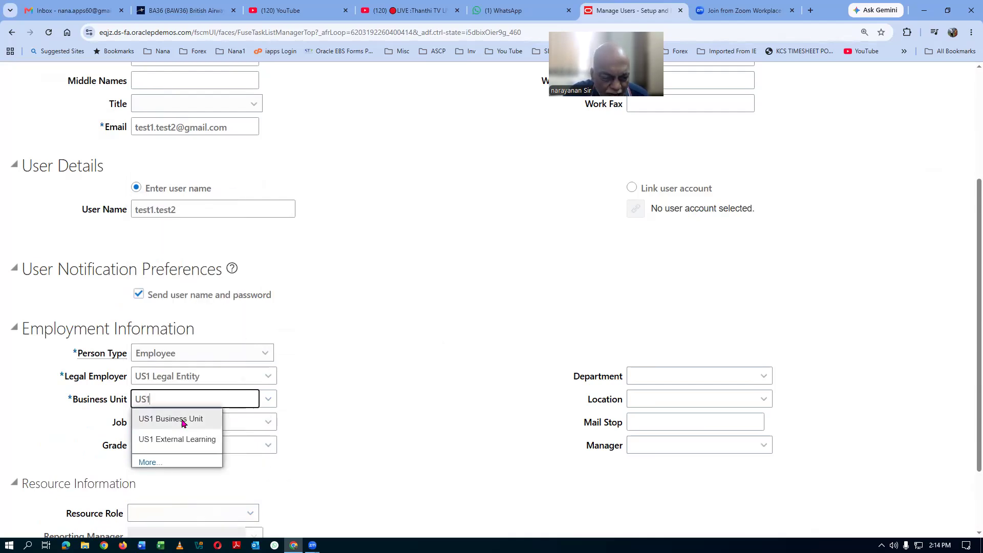
{"action": "left_click", "coordinate": [184, 415]}
{"action": "left_click", "coordinate": [157, 425]}
{"action": "type", "text": "HR"}
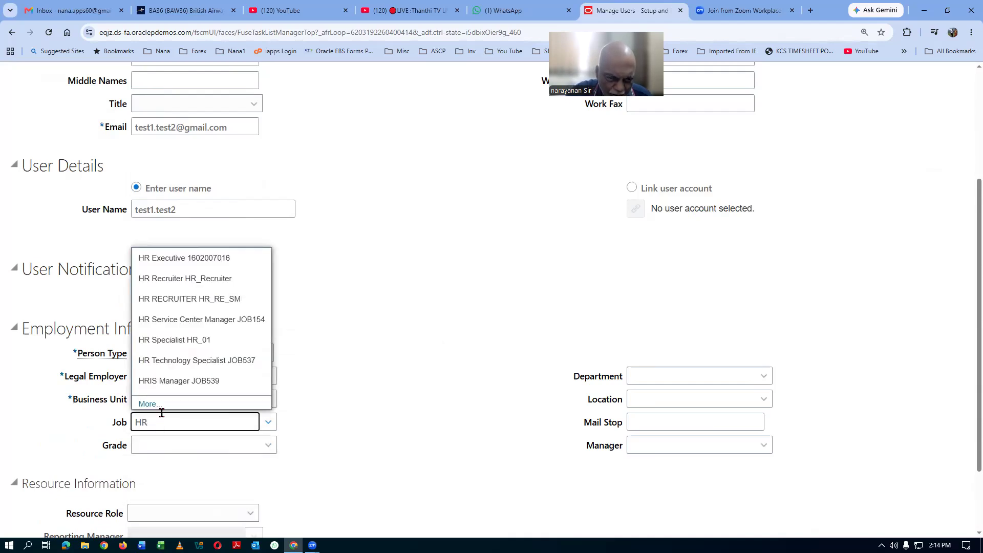
{"action": "left_click", "coordinate": [182, 257]}
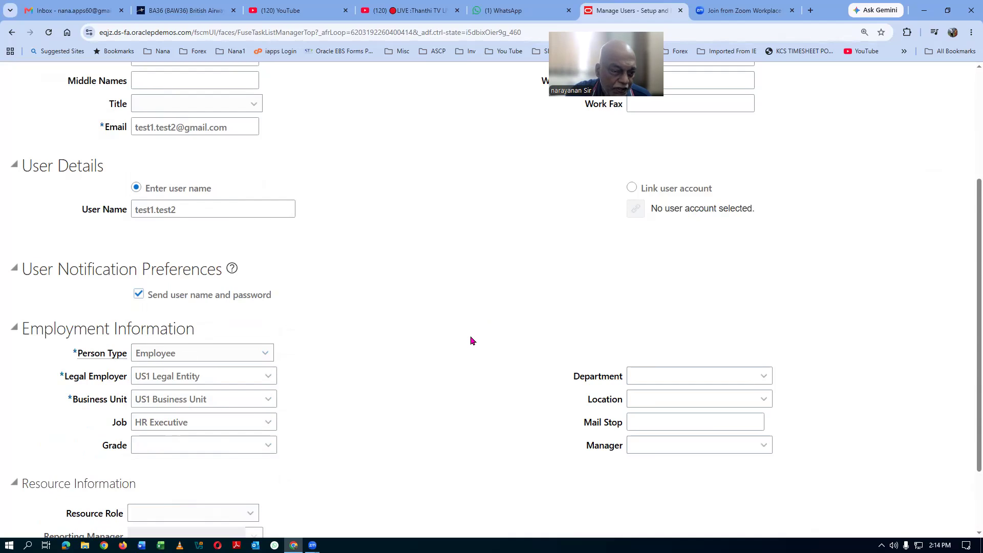
{"action": "scroll", "coordinate": [472, 340], "scroll_direction": "up", "scroll_amount": 4}
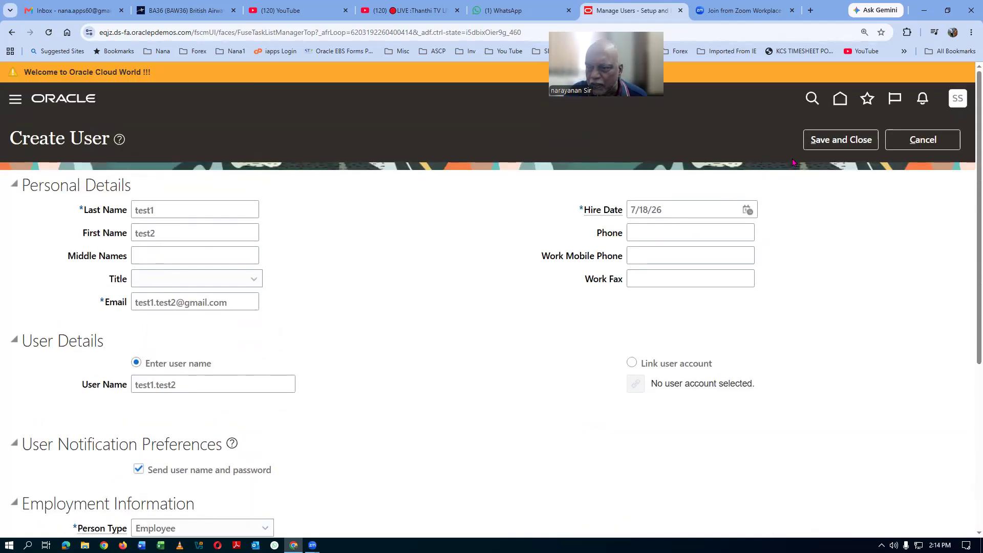
Step: Attempt to save the user, dismiss the duplicate person number error, and cancel the form
{"action": "left_click", "coordinate": [820, 139]}
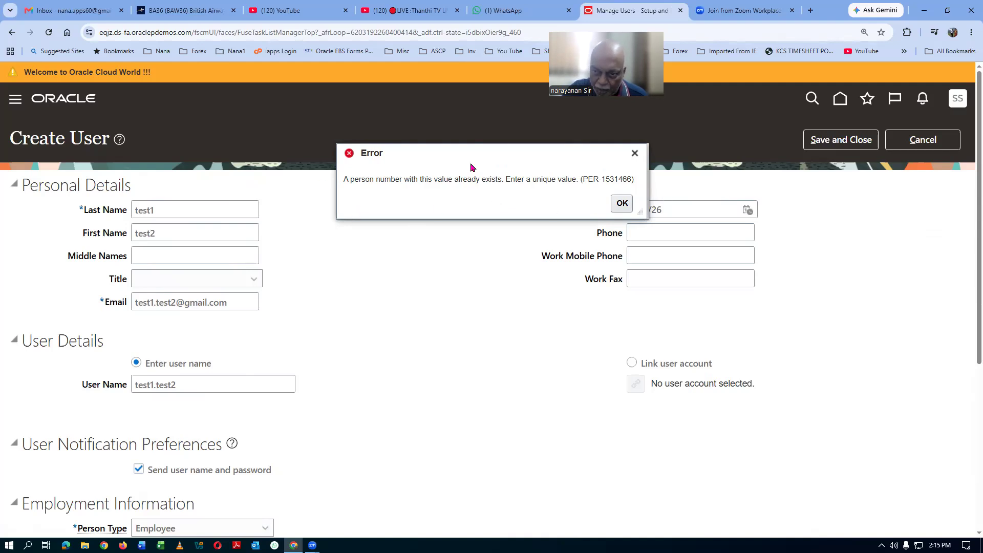
{"action": "left_click", "coordinate": [621, 204]}
{"action": "left_click", "coordinate": [943, 141]}
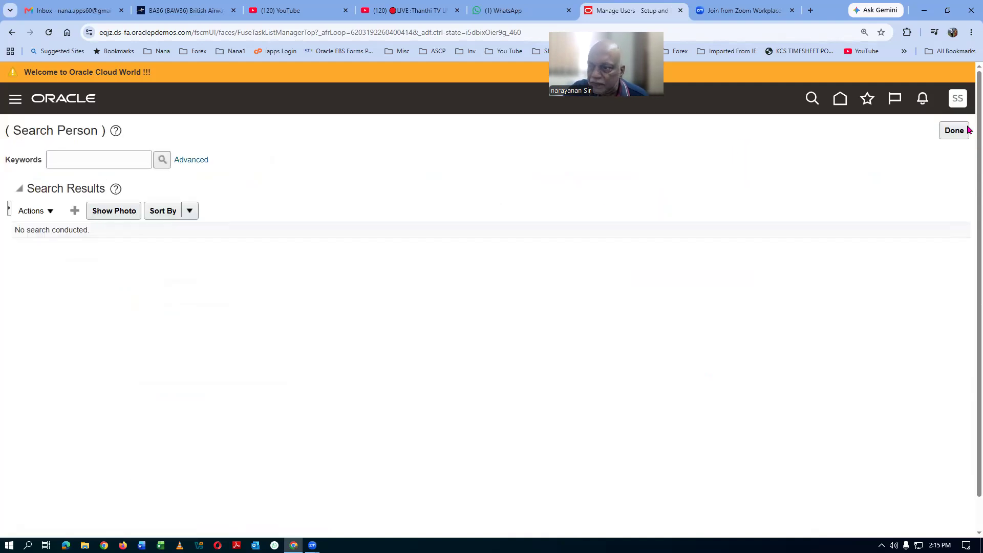
Step: Search tasks for man%hcm%info% and open Manage Enterprise HCM Information
{"action": "left_click", "coordinate": [952, 133]}
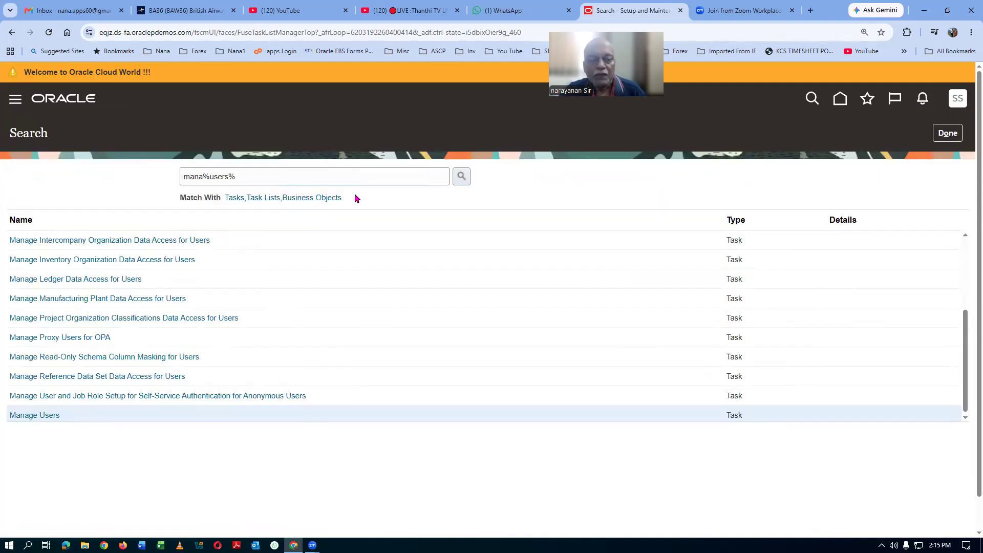
{"action": "left_click_drag", "start_coordinate": [282, 173], "coordinate": [70, 190]}
{"action": "type", "text": "man%"}
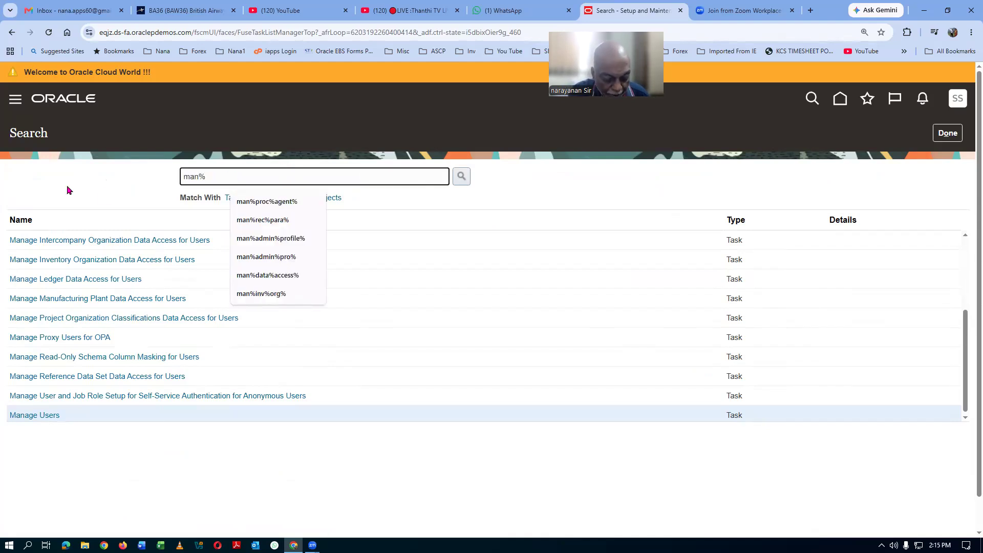
{"action": "type", "text": "hcm%info%"}
{"action": "key", "text": "Return"}
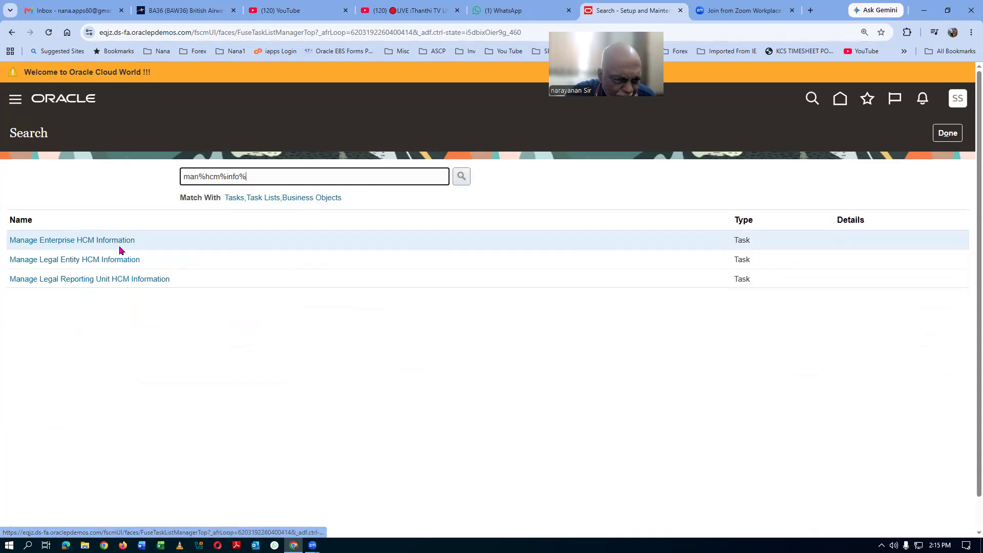
{"action": "left_click", "coordinate": [80, 241]}
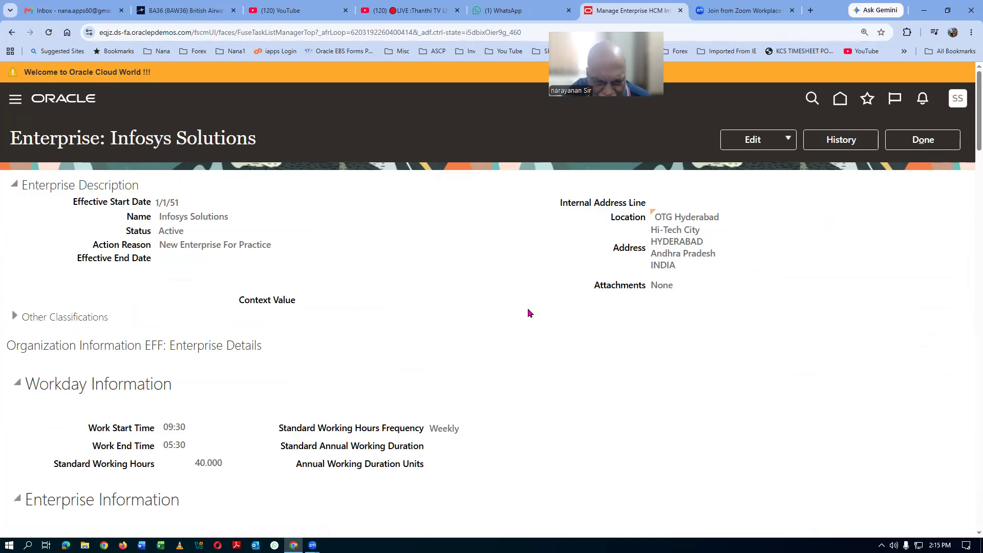
Step: Review the Infosys Solutions enterprise details and bring up its Edit options
{"action": "scroll", "coordinate": [527, 313], "scroll_direction": "down", "scroll_amount": 2}
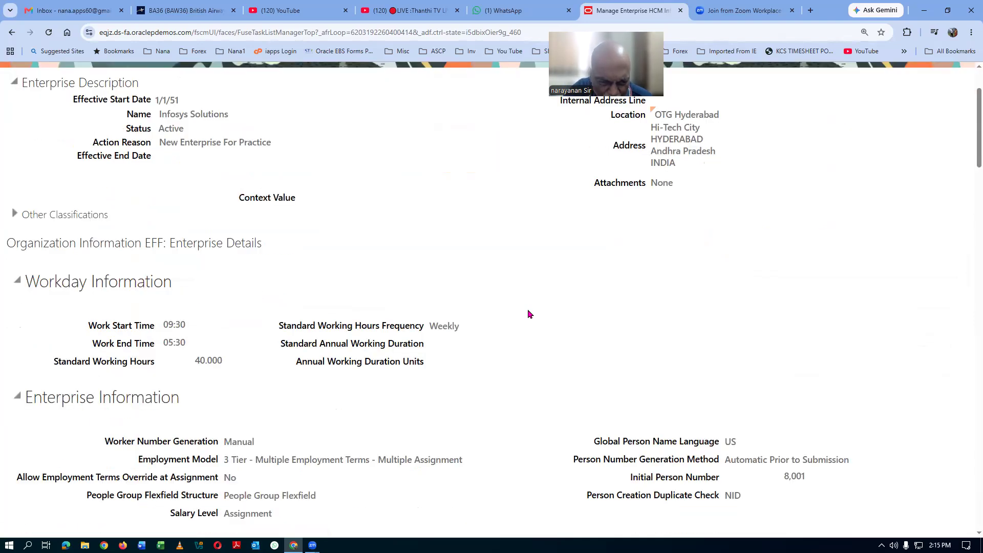
{"action": "scroll", "coordinate": [529, 314], "scroll_direction": "down", "scroll_amount": 2}
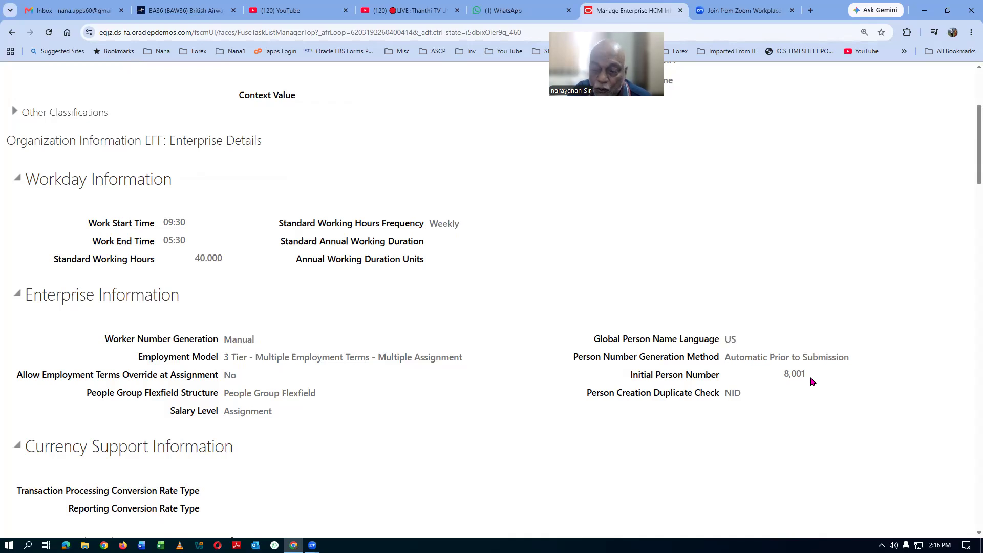
{"action": "scroll", "coordinate": [465, 292], "scroll_direction": "up", "scroll_amount": 5}
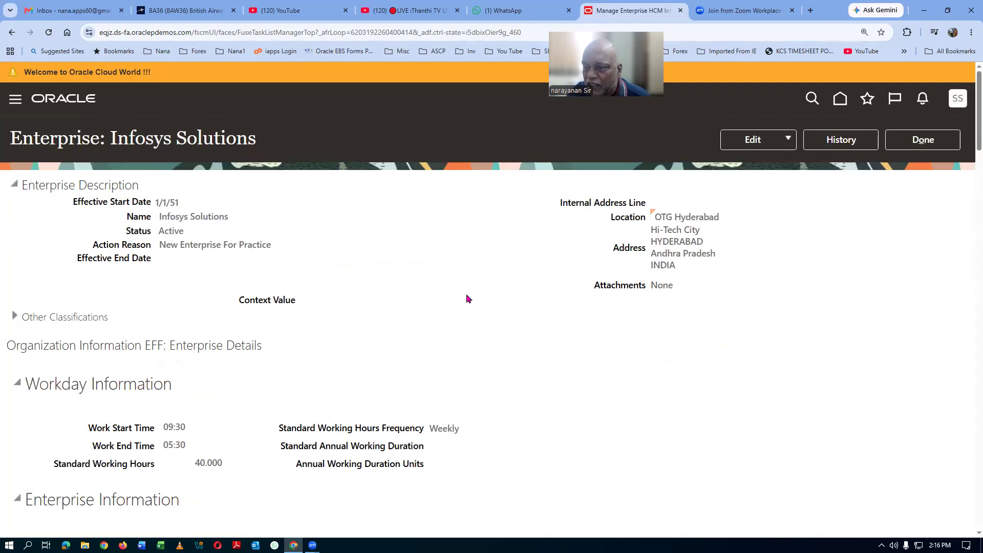
{"action": "left_click", "coordinate": [754, 143]}
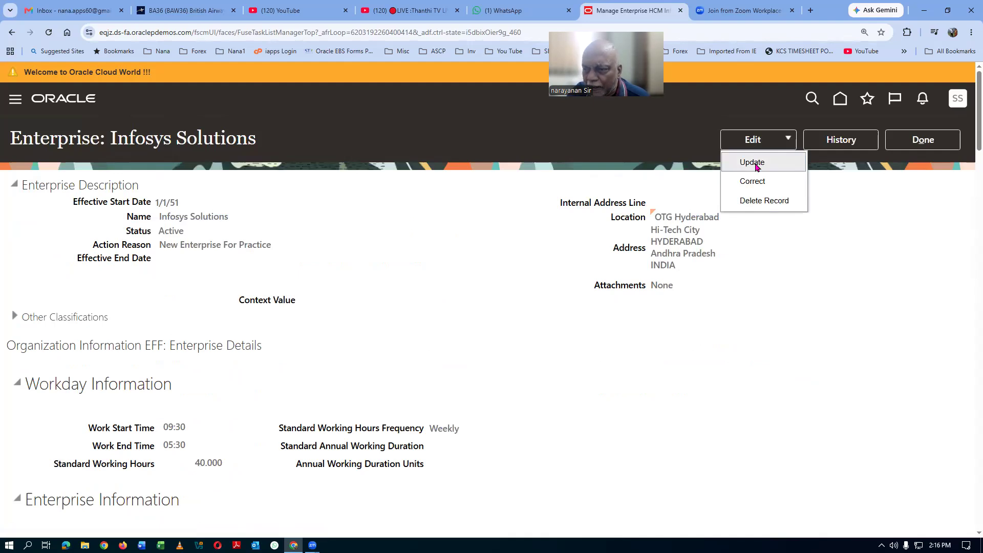
Step: Start an Update of the enterprise with effective start date 7/18/26
{"action": "left_click", "coordinate": [752, 162]}
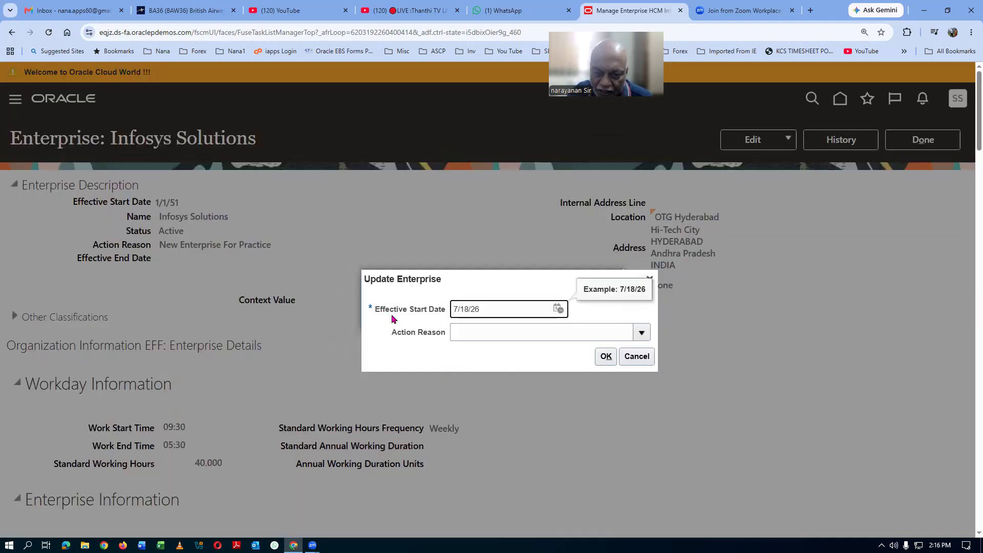
{"action": "left_click", "coordinate": [605, 357]}
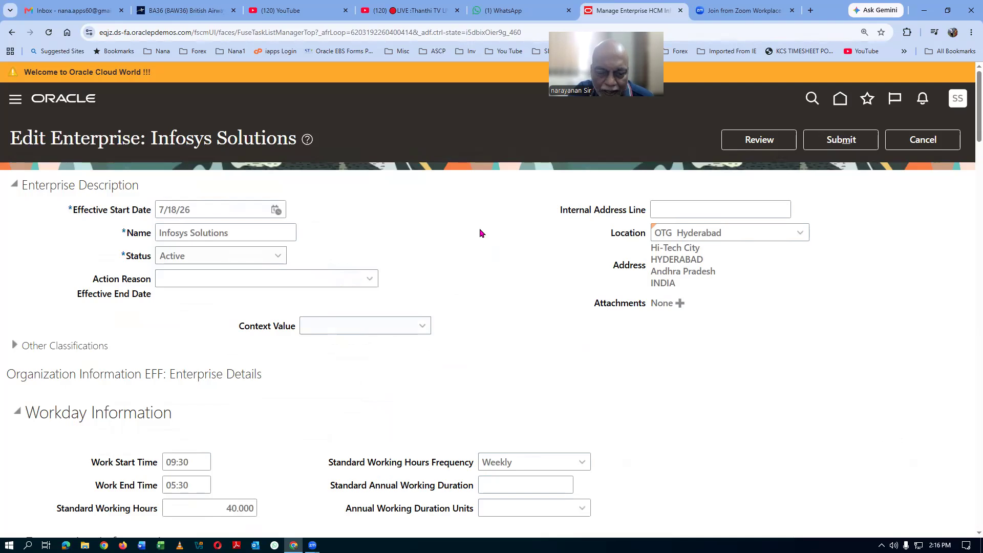
Step: Change Worker Number Generation from Manual to Automatic Generation Using Global Sequence
{"action": "scroll", "coordinate": [481, 233], "scroll_direction": "down", "scroll_amount": 5}
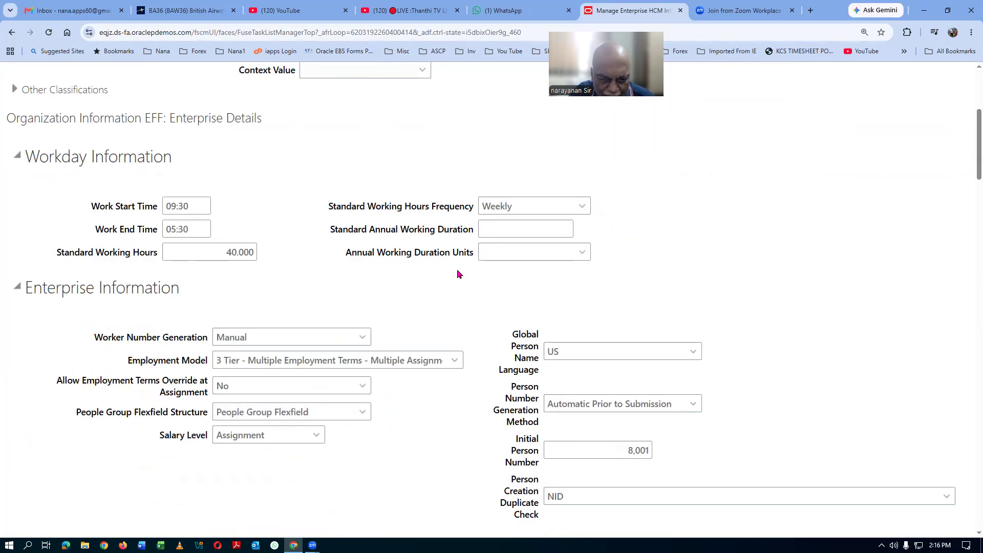
{"action": "left_click", "coordinate": [362, 339]}
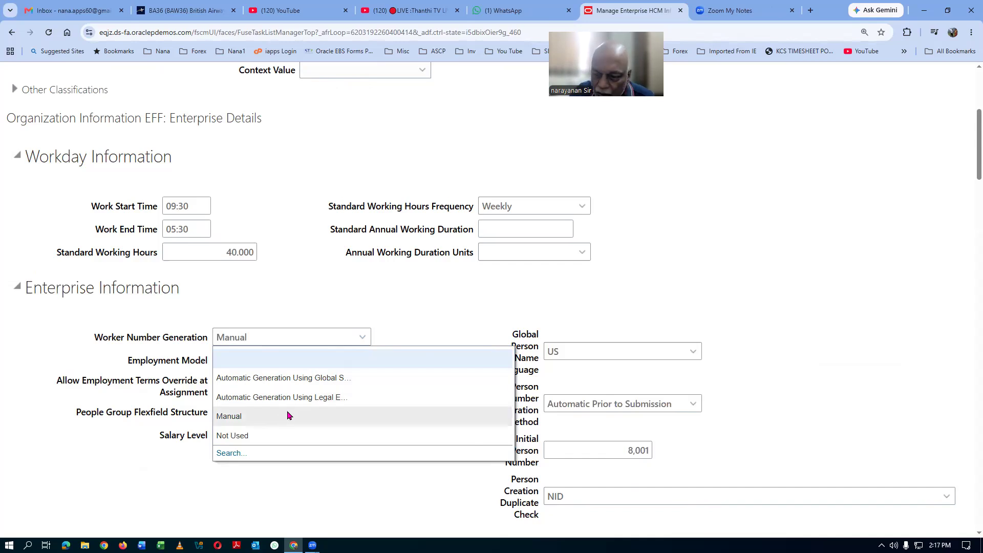
{"action": "left_click", "coordinate": [352, 378]}
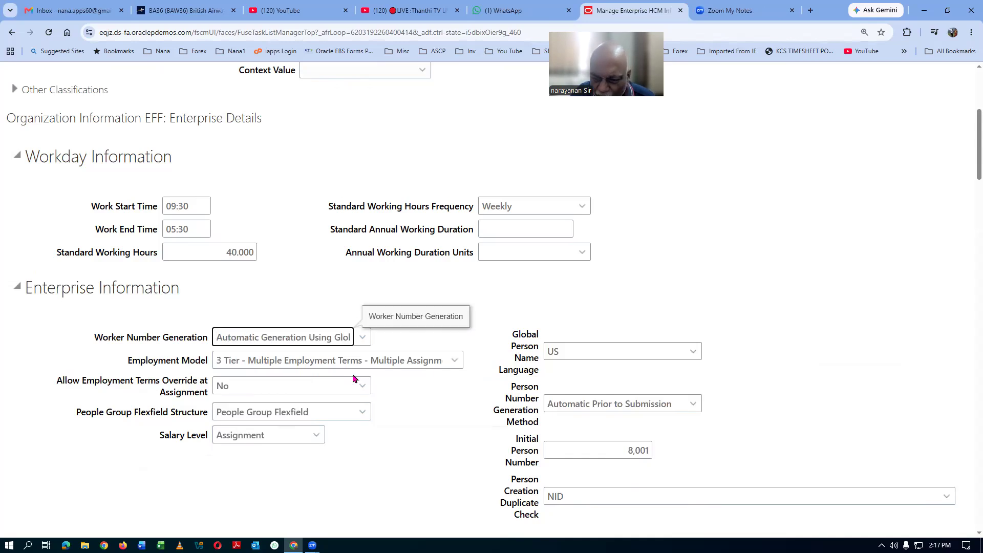
{"action": "scroll", "coordinate": [775, 289], "scroll_direction": "up", "scroll_amount": 5}
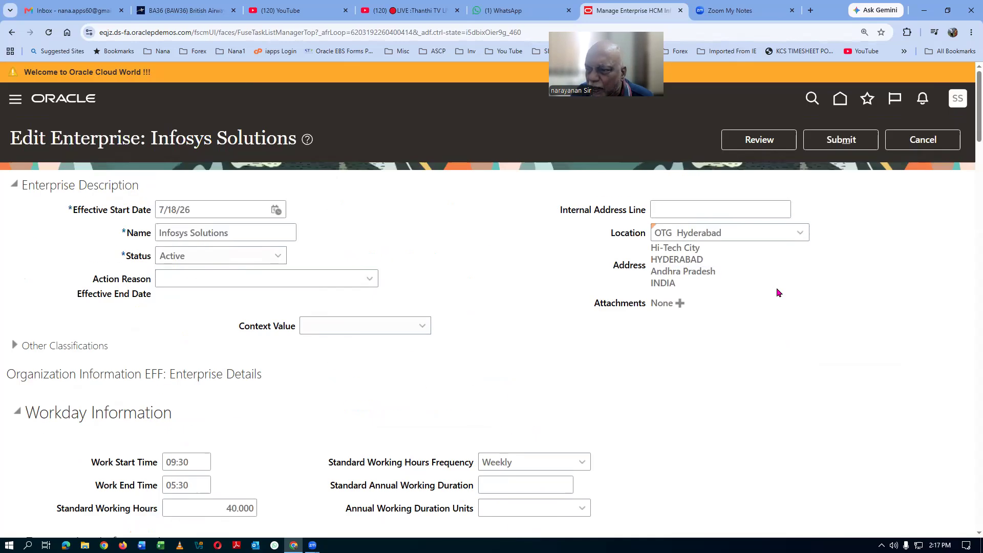
Step: Submit the enterprise change, confirming the warning and the confirmation message
{"action": "left_click", "coordinate": [841, 140]}
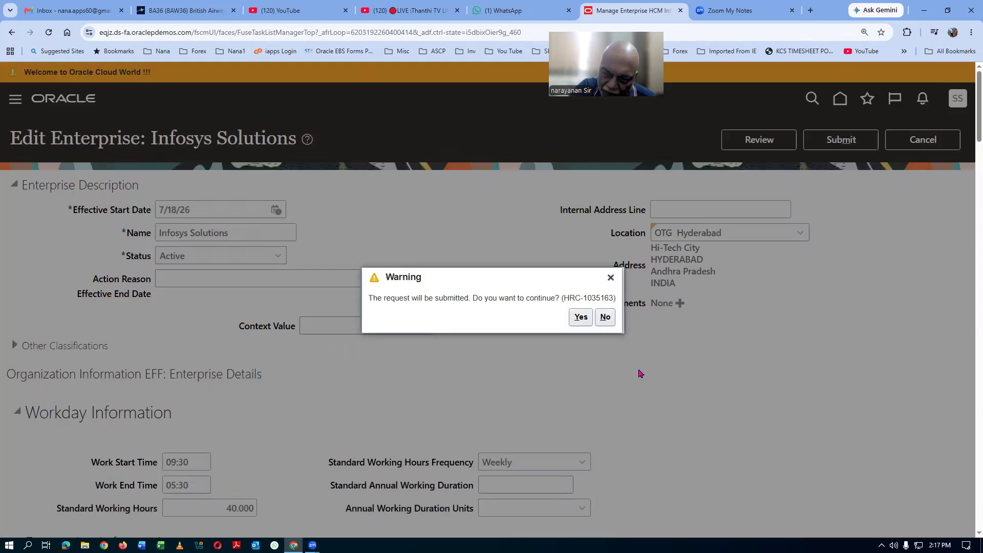
{"action": "left_click", "coordinate": [580, 316]}
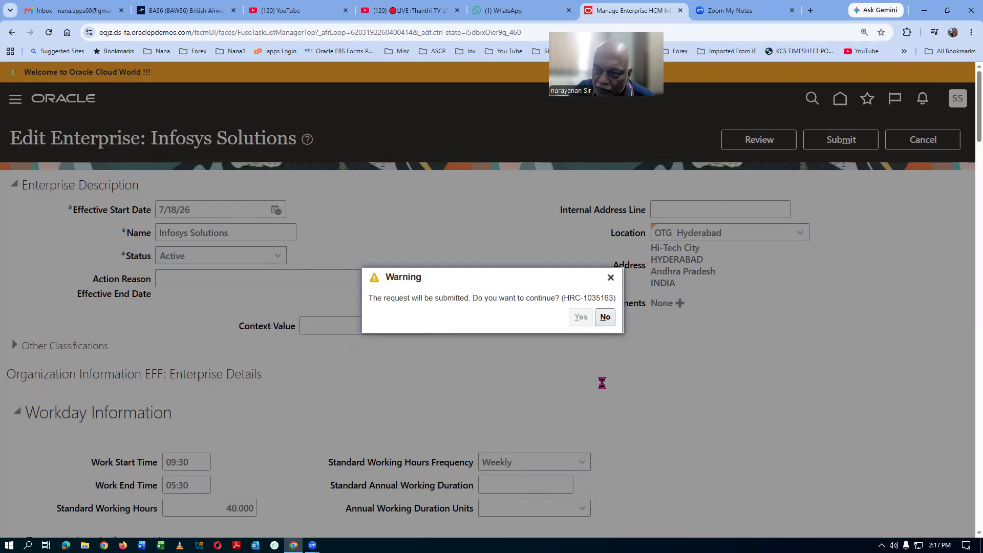
{"action": "left_click", "coordinate": [528, 317]}
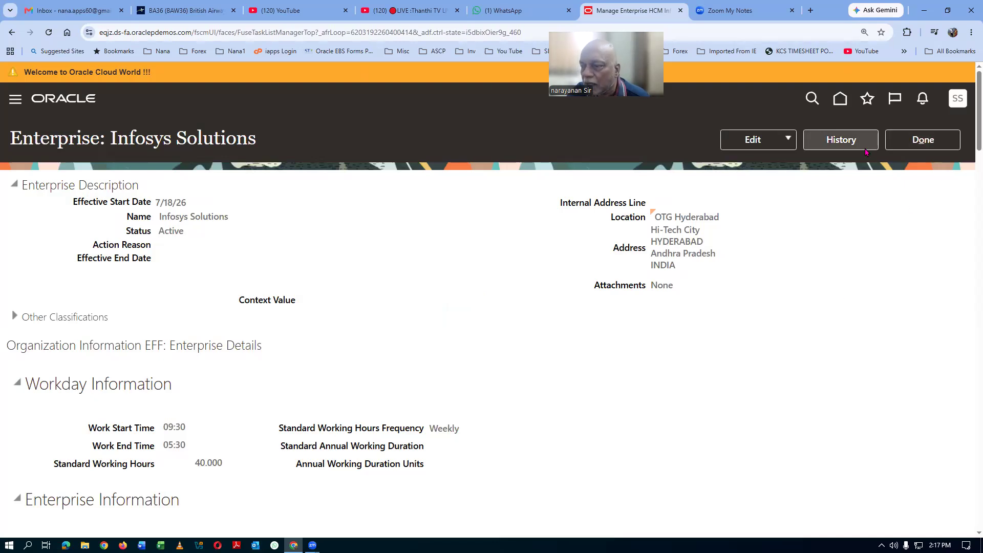
Step: Close the enterprise pages and sign out of the application
{"action": "left_click", "coordinate": [933, 148]}
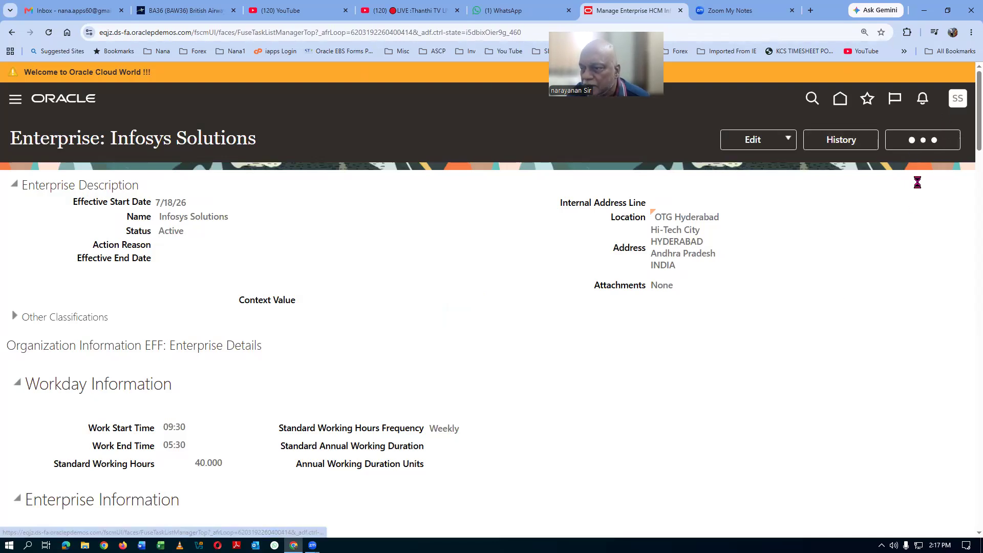
{"action": "left_click", "coordinate": [947, 136]}
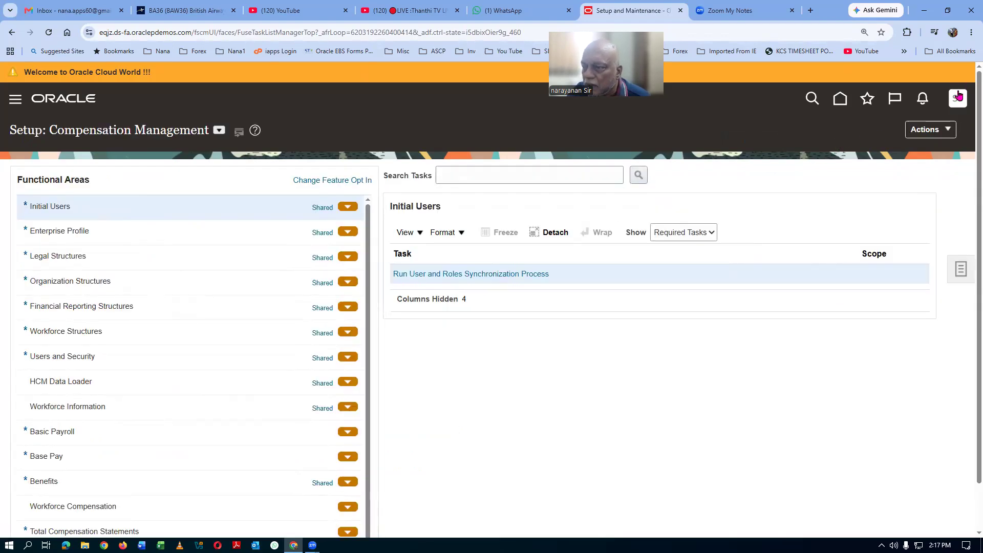
{"action": "left_click", "coordinate": [961, 98]}
{"action": "left_click", "coordinate": [940, 131]}
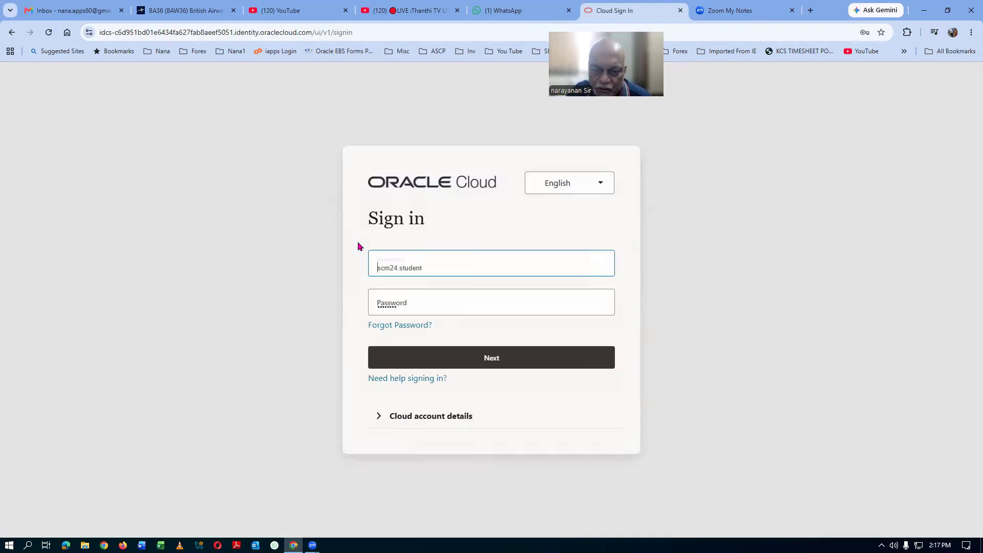
Step: Sign in again and reach the Setup and Maintenance task Search page
{"action": "left_click", "coordinate": [513, 357]}
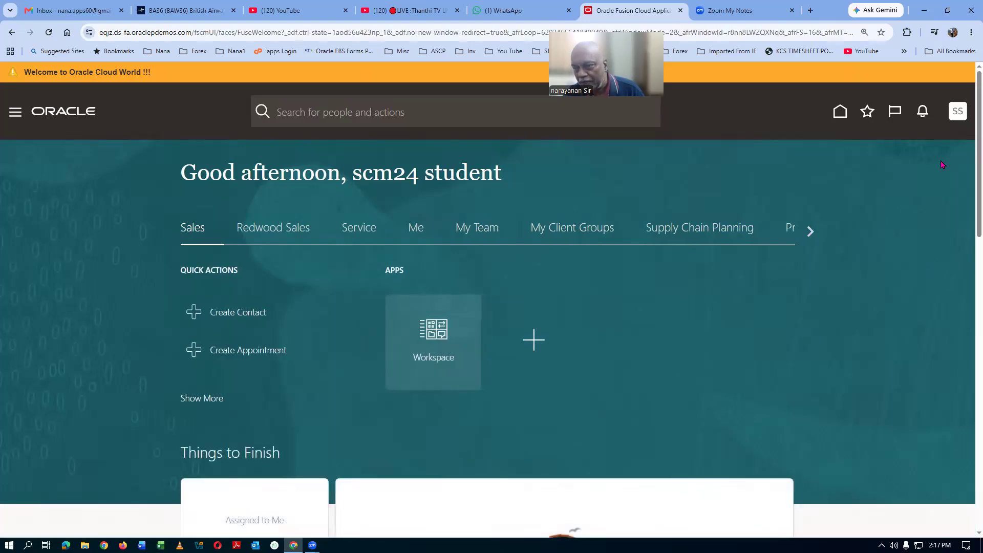
{"action": "left_click", "coordinate": [958, 115]}
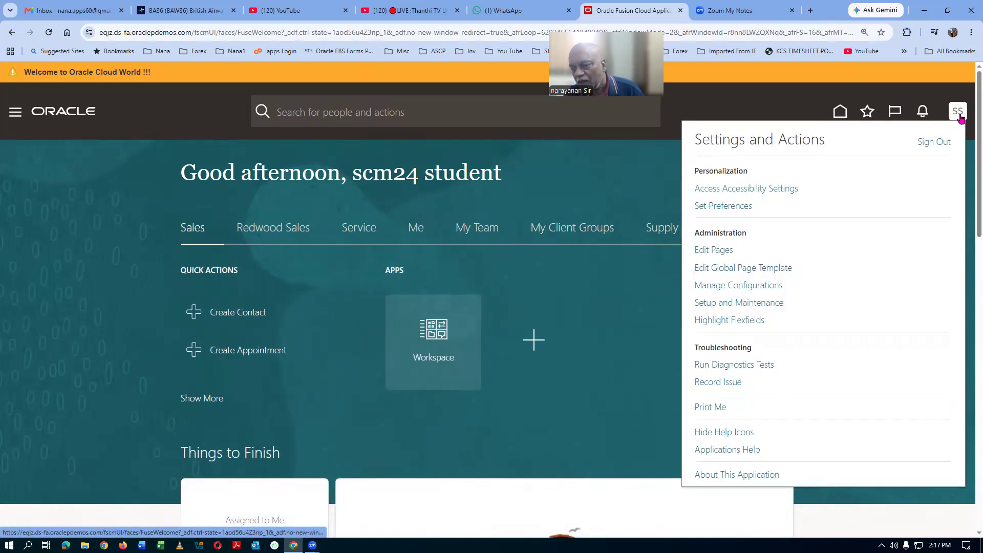
{"action": "left_click", "coordinate": [750, 305]}
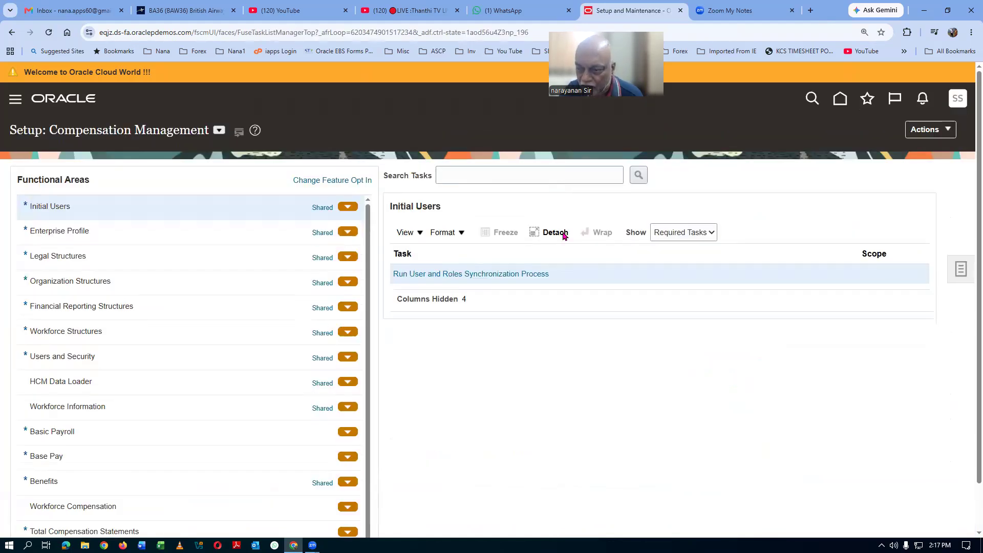
{"action": "left_click", "coordinate": [961, 275]}
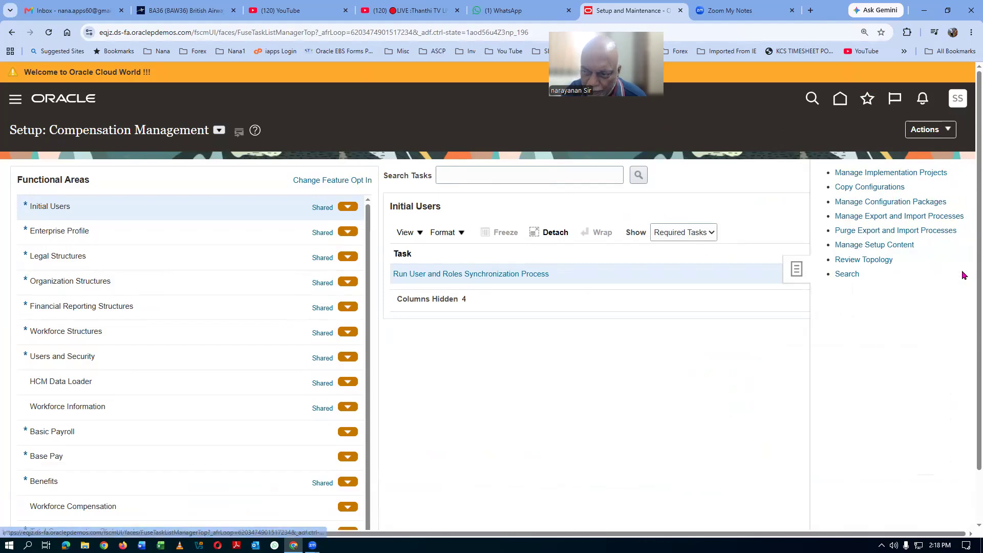
{"action": "left_click", "coordinate": [848, 275]}
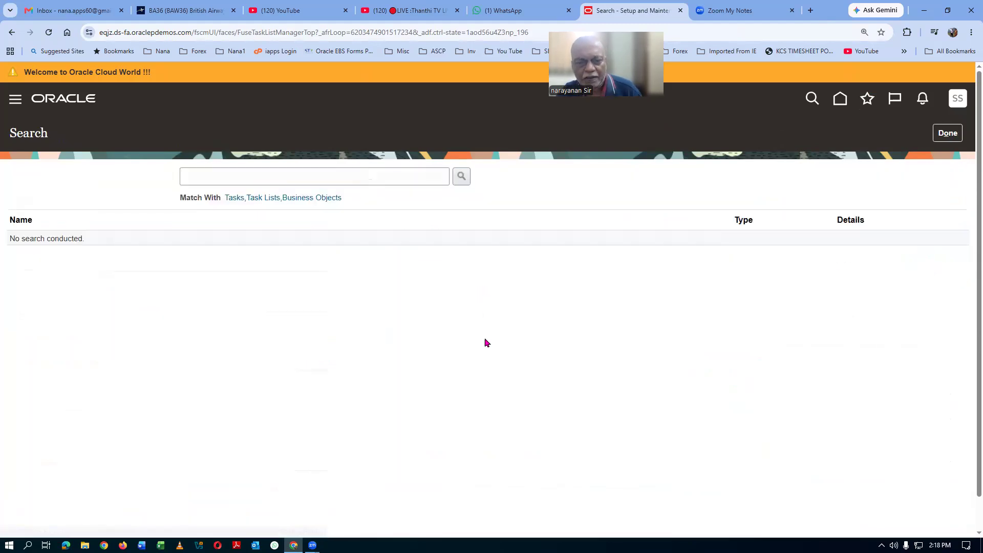
Step: Search tasks for man%users%, open Manage Users, and start a blank new user
{"action": "left_click", "coordinate": [228, 171]}
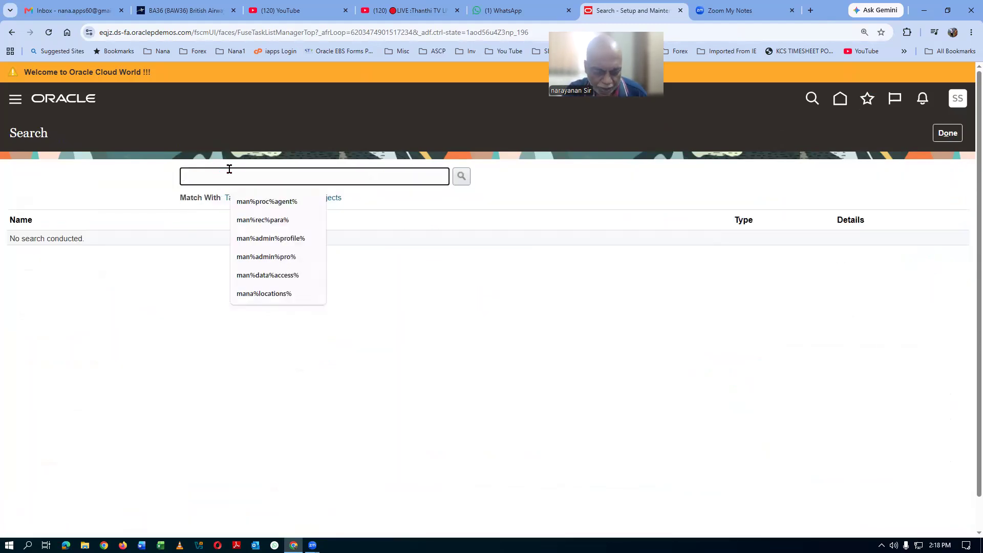
{"action": "type", "text": "man%"}
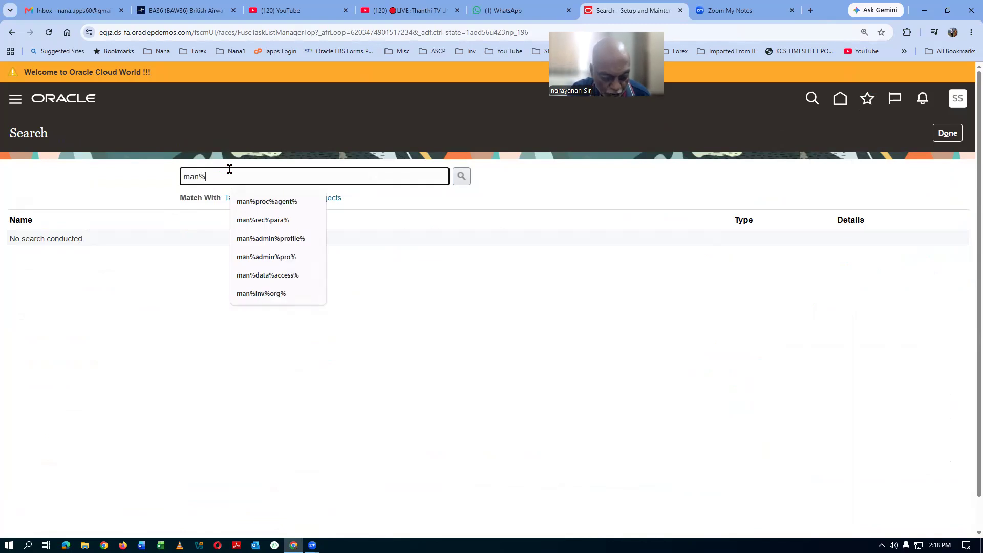
{"action": "type", "text": "users%"}
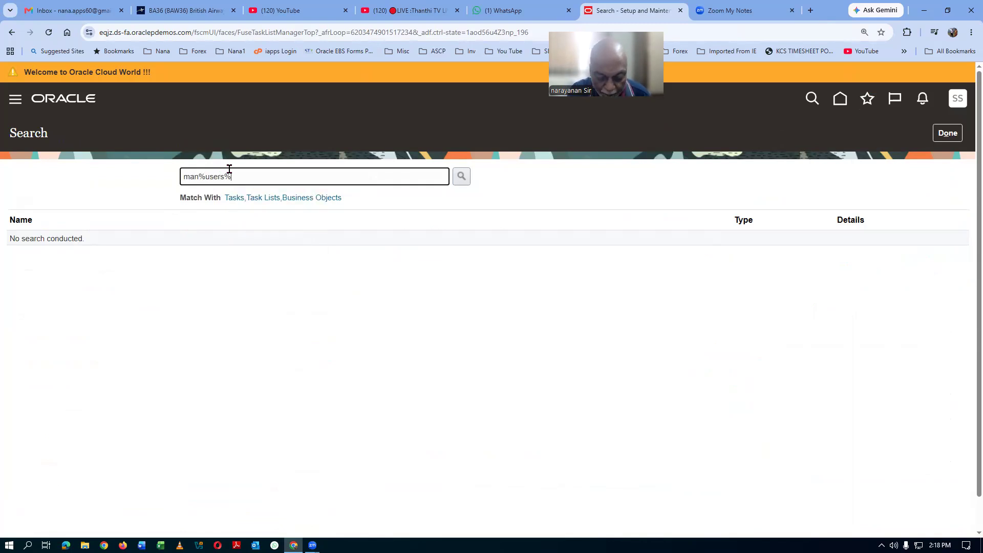
{"action": "key", "text": "Return"}
{"action": "scroll", "coordinate": [100, 359], "scroll_direction": "down", "scroll_amount": 5}
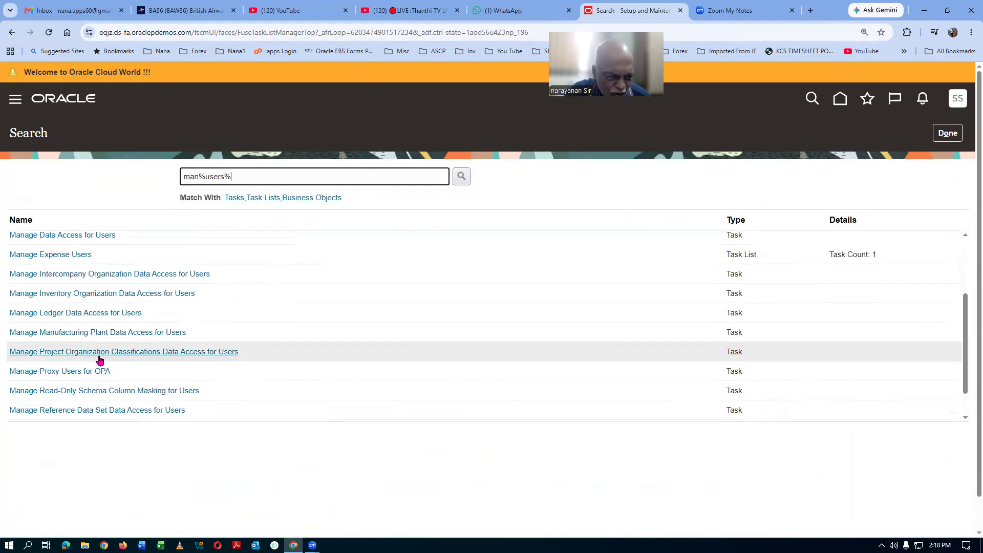
{"action": "left_click", "coordinate": [43, 413]}
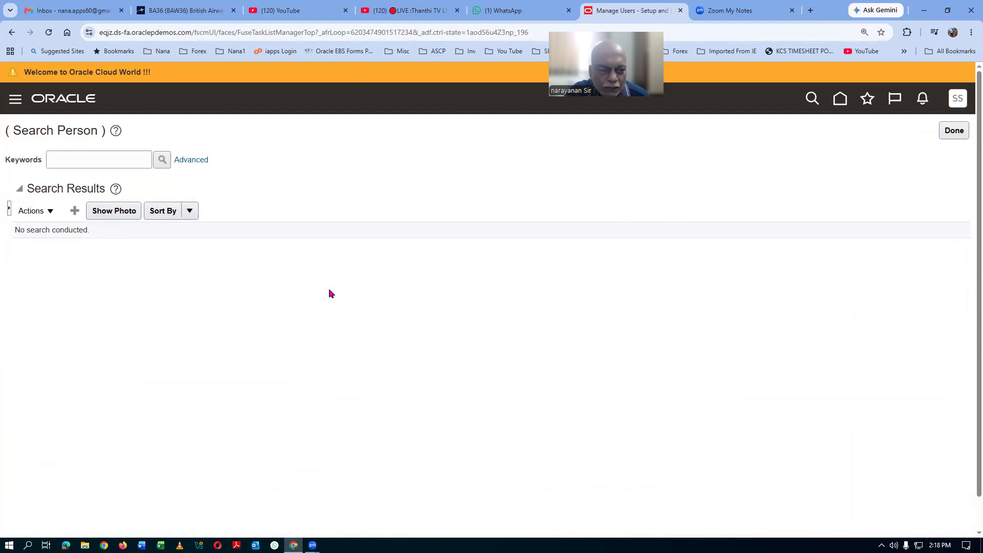
{"action": "left_click", "coordinate": [75, 210]}
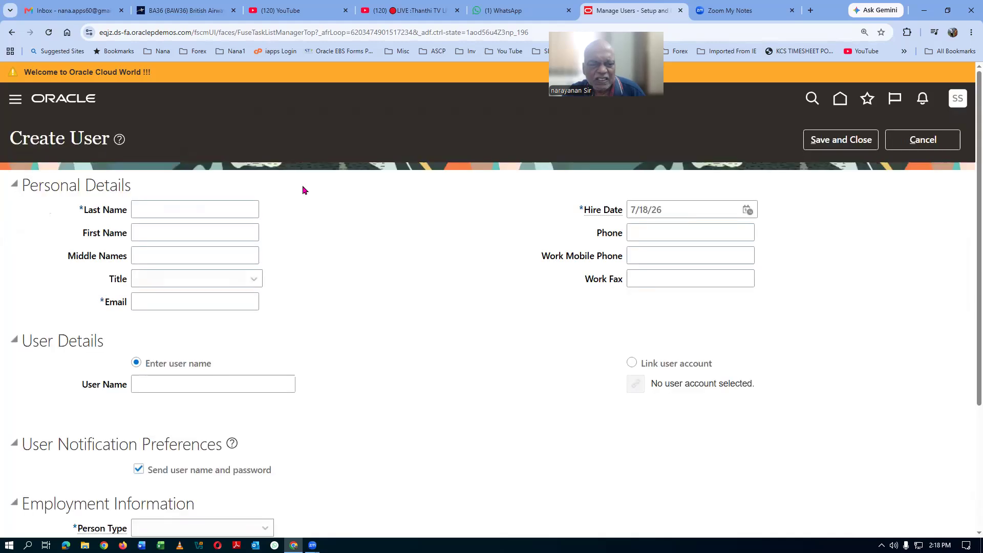
Step: Enter last name test1, first name test2, the e-mail address and user name test1.test2
{"action": "left_click", "coordinate": [158, 213]}
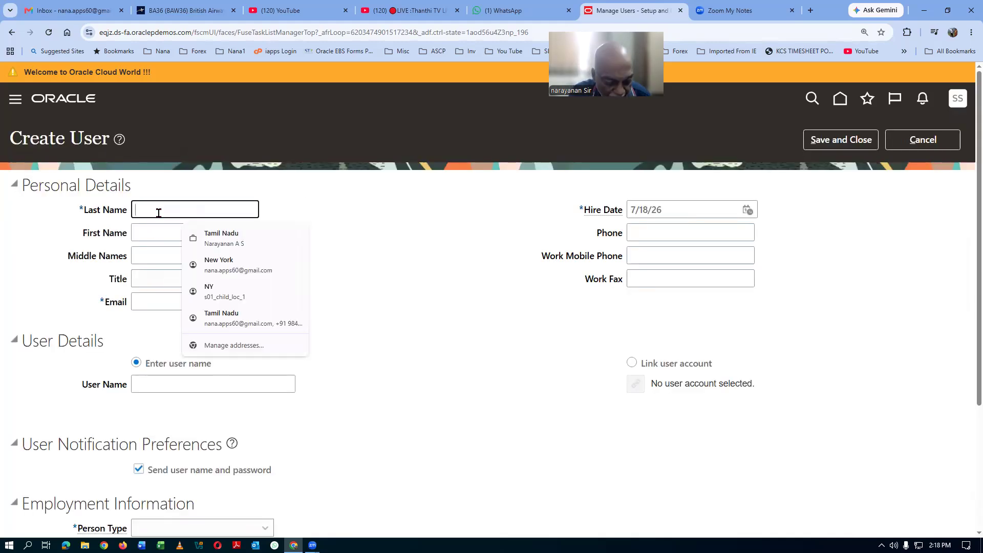
{"action": "type", "text": "test1"}
{"action": "key", "text": "Tab"}
{"action": "type", "text": "test2"}
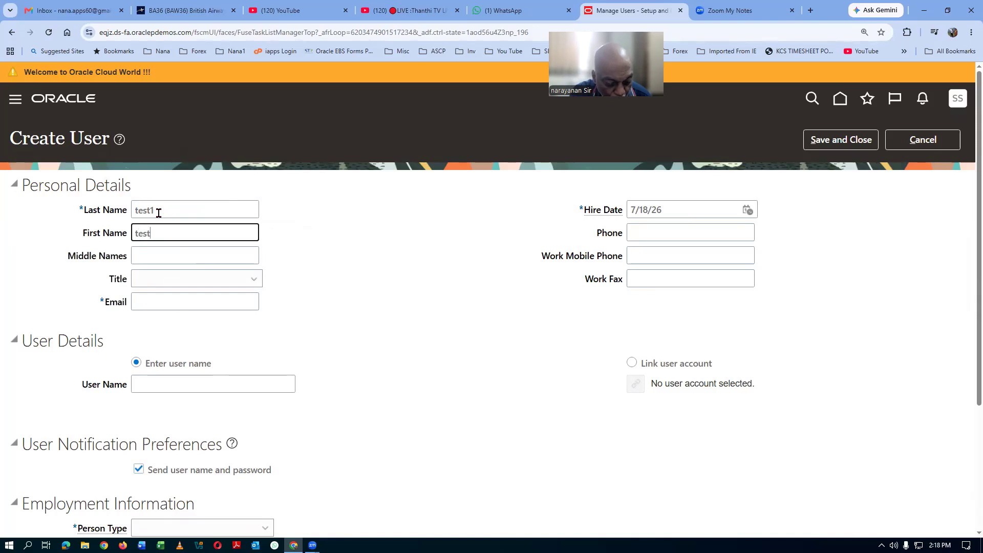
{"action": "key", "text": "Tab"}
{"action": "left_click", "coordinate": [159, 301]}
{"action": "type", "text": "test1.test2@gmail.com"}
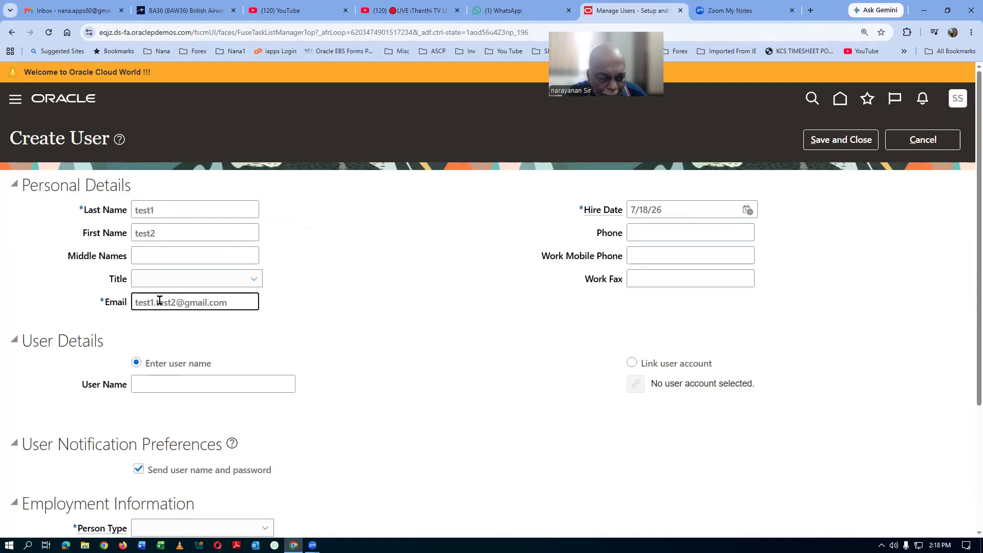
{"action": "left_click", "coordinate": [138, 384]}
{"action": "type", "text": "test1.test2"}
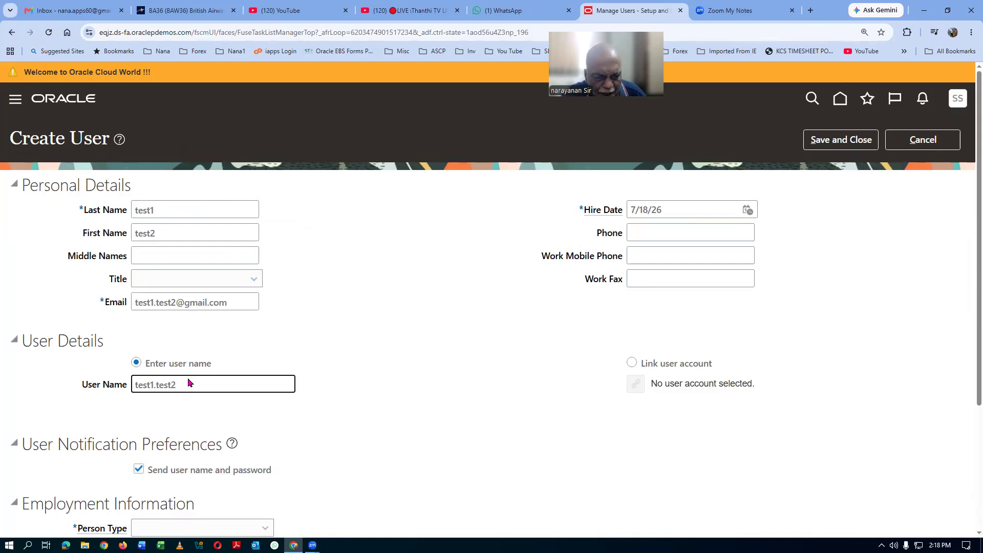
Step: Make the user an Employee with legal employer US1 Legal Entity
{"action": "scroll", "coordinate": [188, 382], "scroll_direction": "down", "scroll_amount": 3}
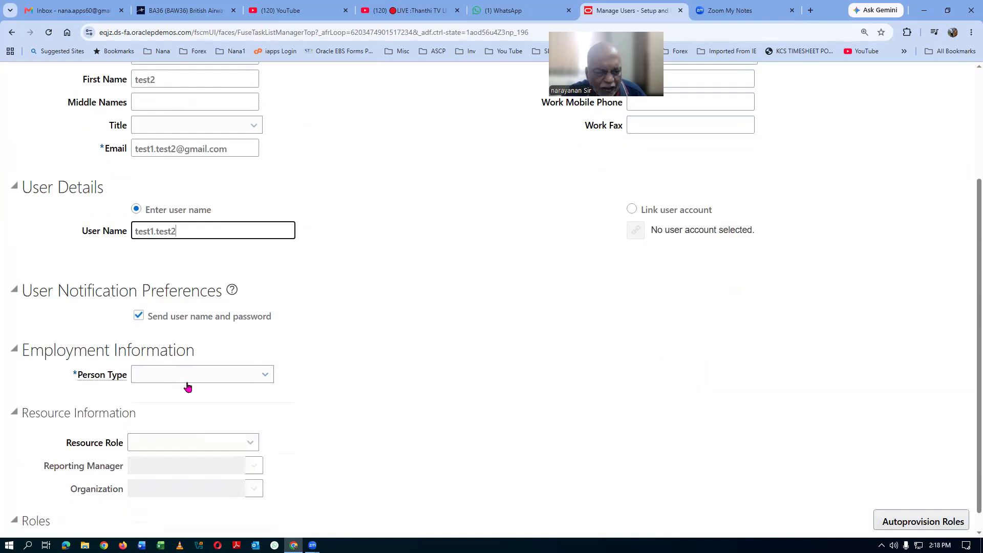
{"action": "left_click", "coordinate": [169, 379]}
{"action": "left_click", "coordinate": [163, 271]}
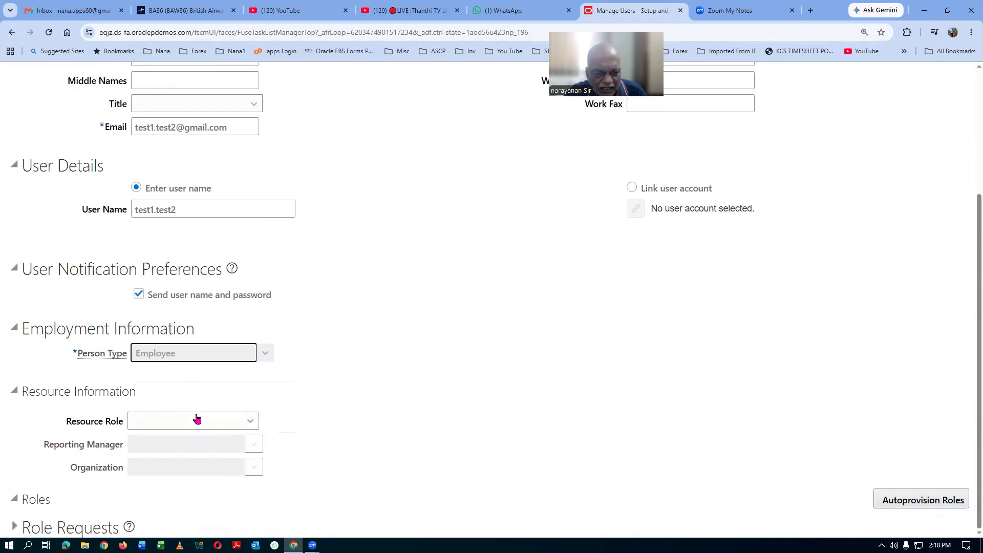
{"action": "left_click", "coordinate": [173, 375]}
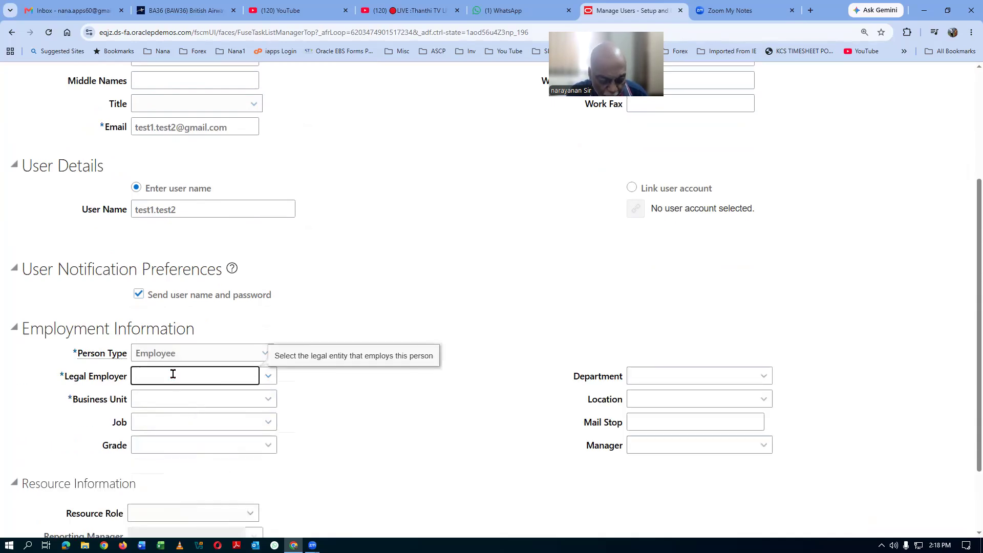
{"action": "type", "text": "US1"}
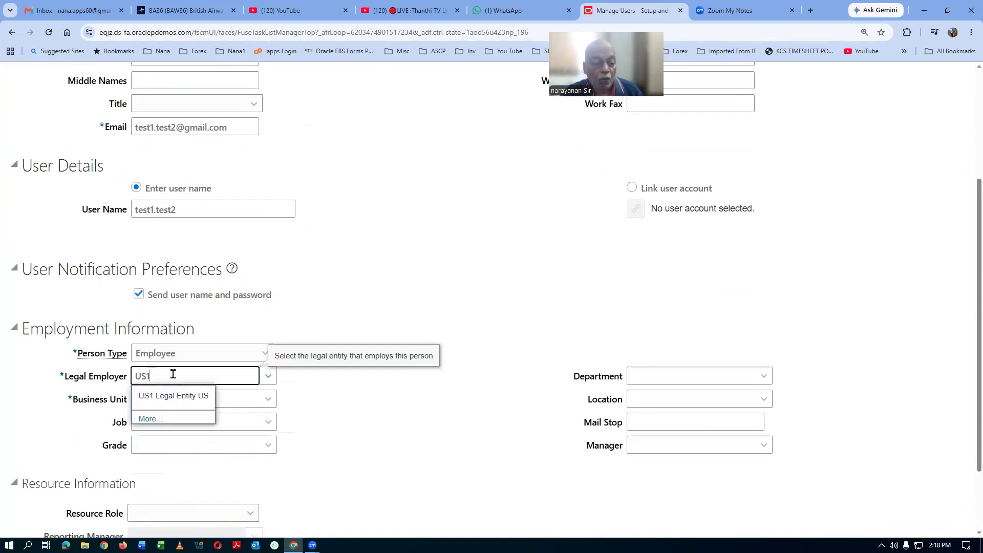
{"action": "left_click", "coordinate": [194, 396]}
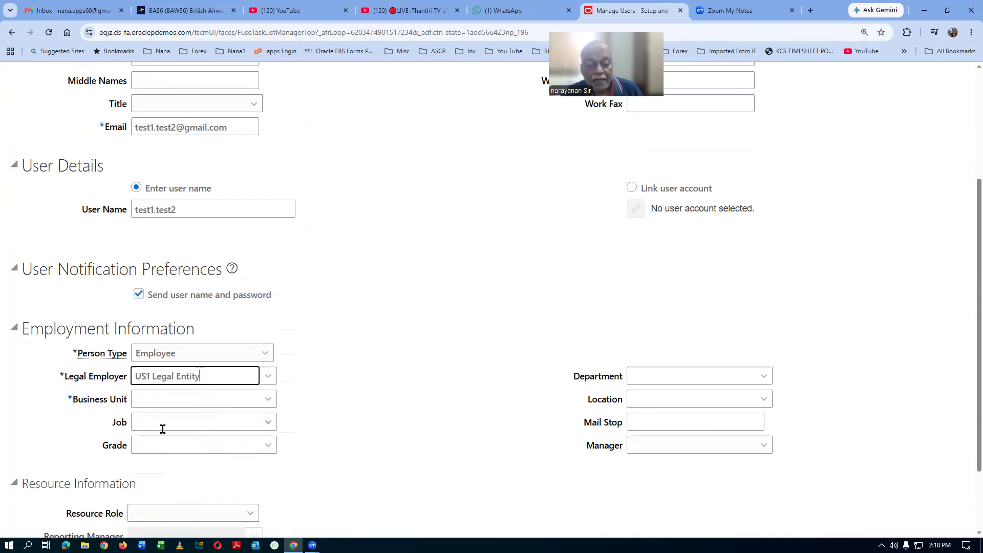
Step: Set business unit to US1 Business Unit and job to HR Executive
{"action": "left_click", "coordinate": [165, 400]}
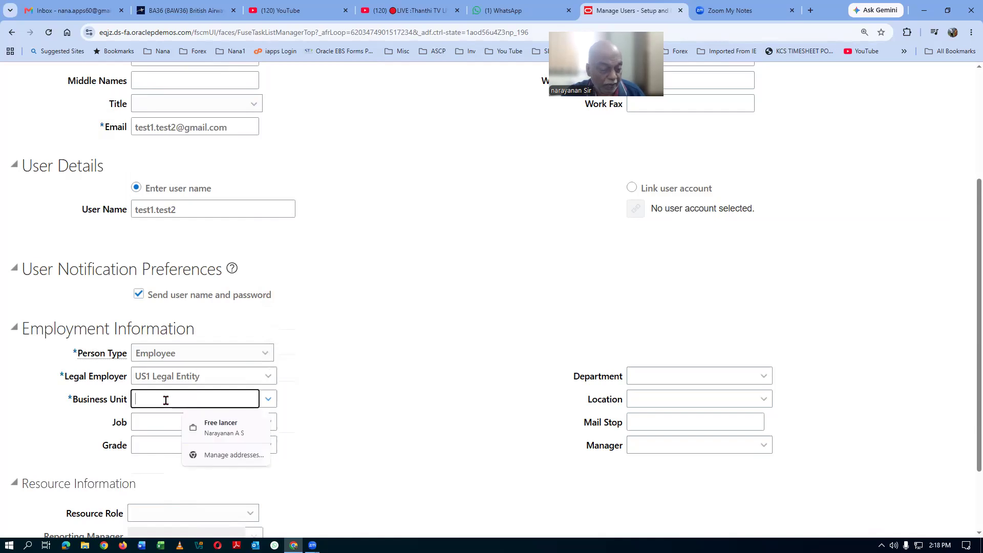
{"action": "type", "text": "US1"}
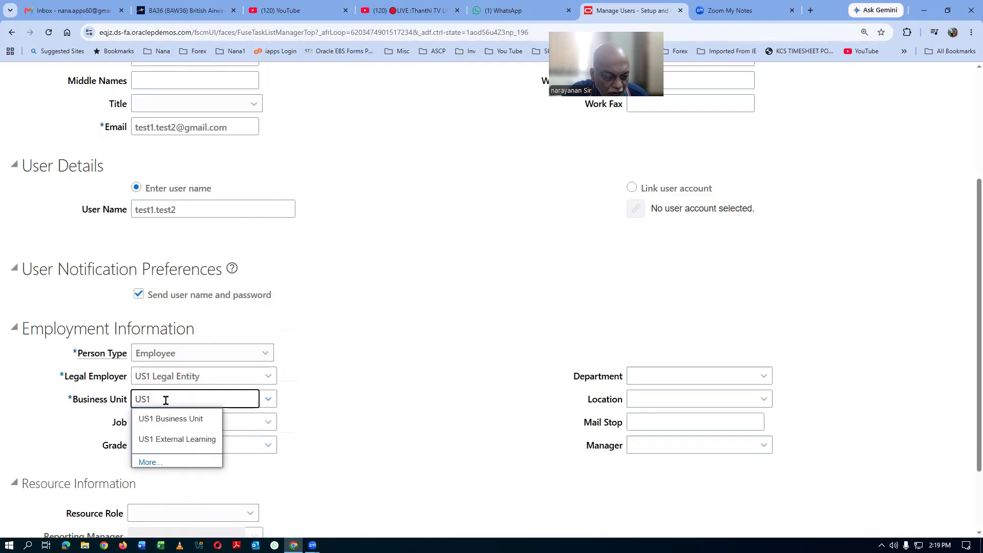
{"action": "left_click", "coordinate": [165, 418]}
{"action": "left_click", "coordinate": [163, 424]}
{"action": "type", "text": "HR"}
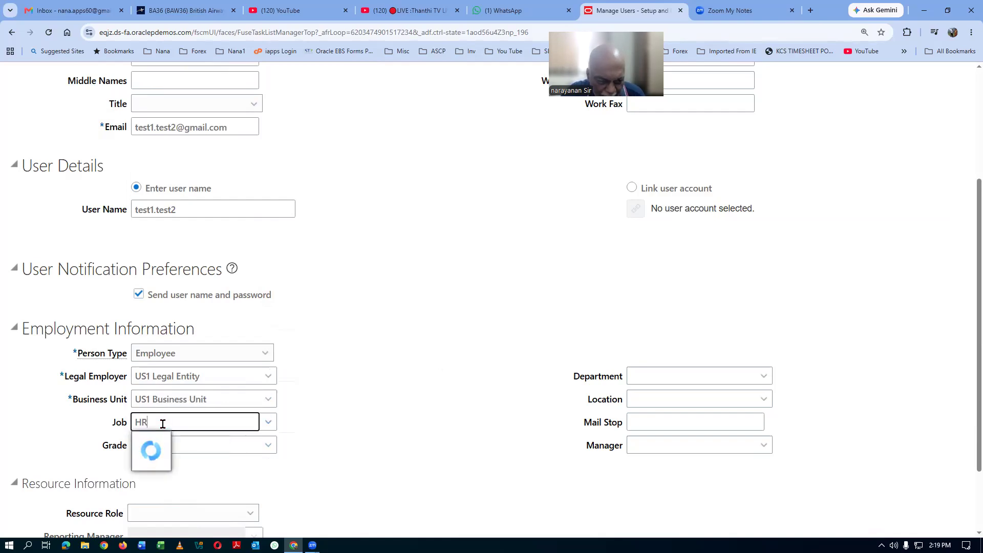
{"action": "left_click", "coordinate": [184, 259]}
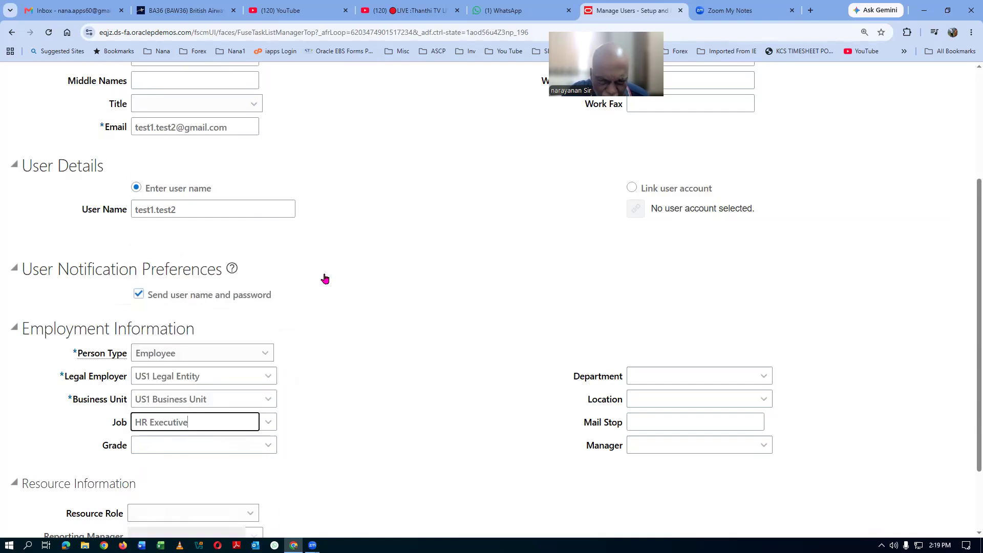
{"action": "scroll", "coordinate": [476, 346], "scroll_direction": "up", "scroll_amount": 4}
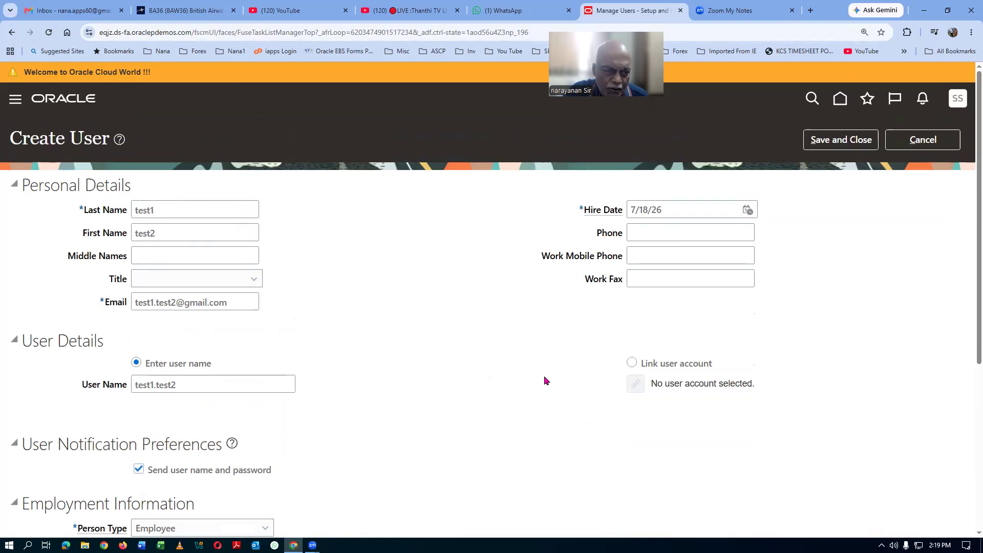
{"action": "left_click", "coordinate": [850, 140]}
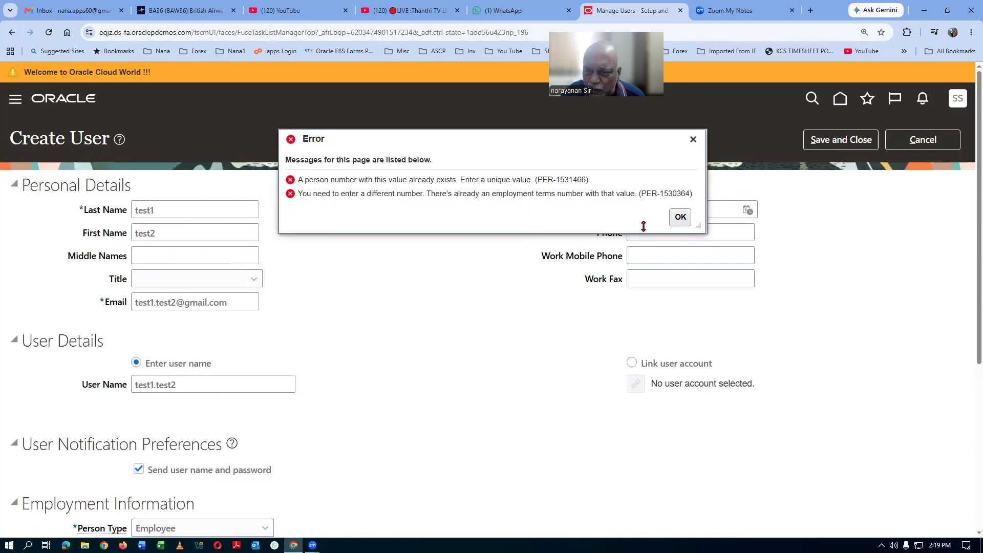
{"action": "left_click", "coordinate": [681, 218]}
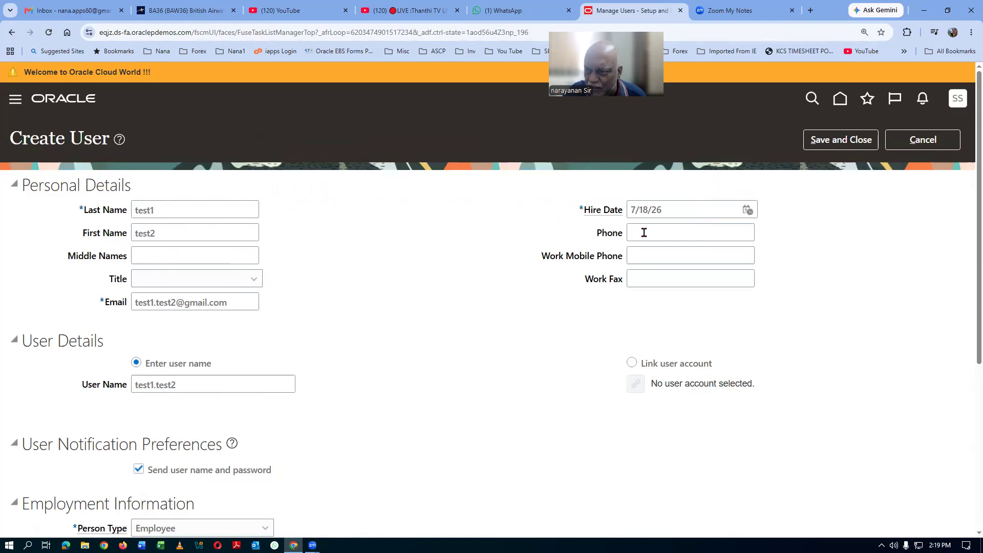
Step: Cancel the new user and open Manage Enterprise HCM Information via a man%hcm%info% search
{"action": "left_click", "coordinate": [937, 134]}
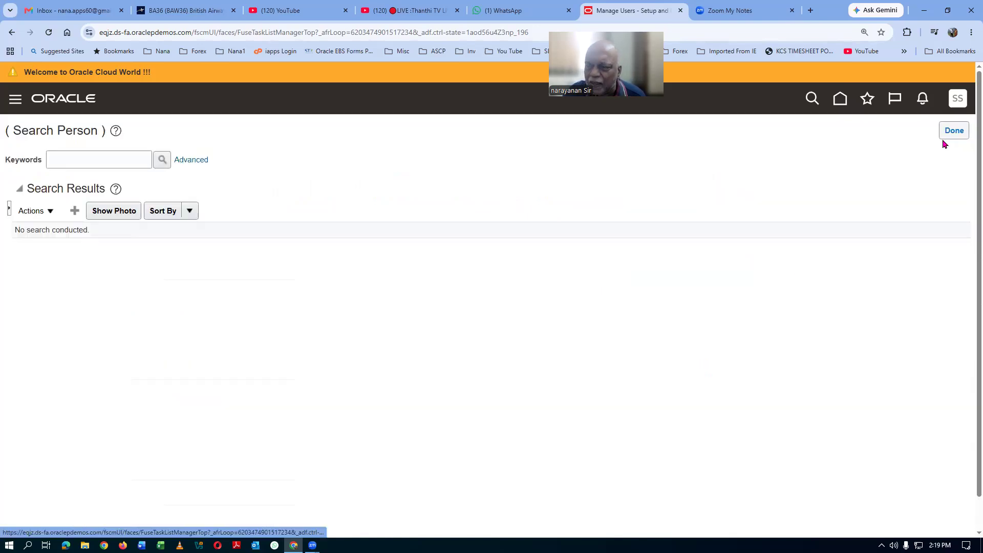
{"action": "left_click", "coordinate": [954, 131]}
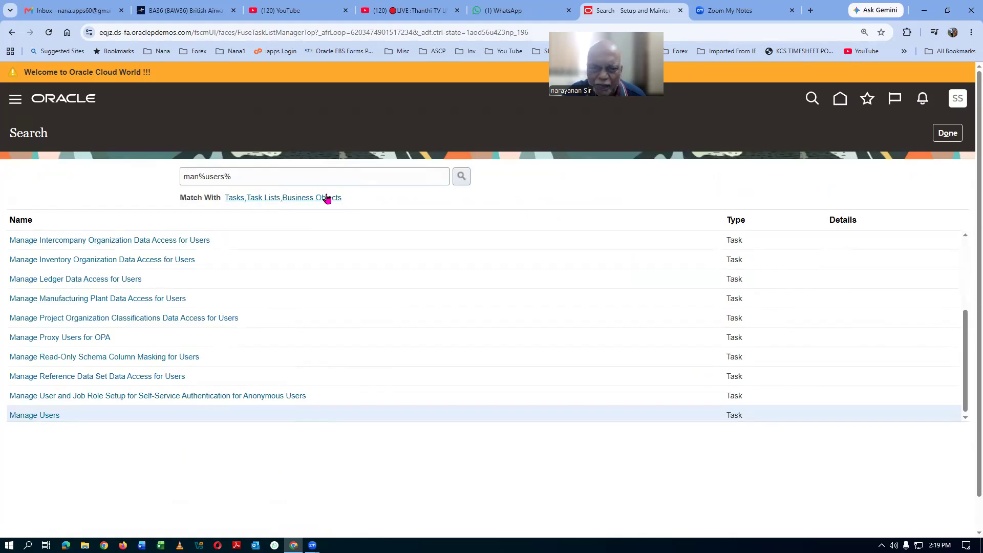
{"action": "left_click_drag", "start_coordinate": [271, 182], "coordinate": [90, 197]}
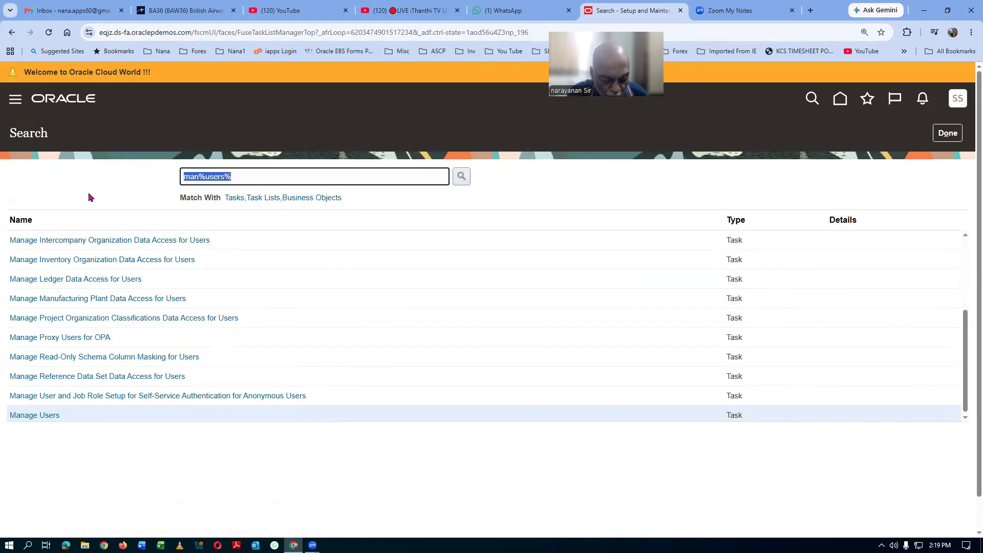
{"action": "type", "text": "man%hc"}
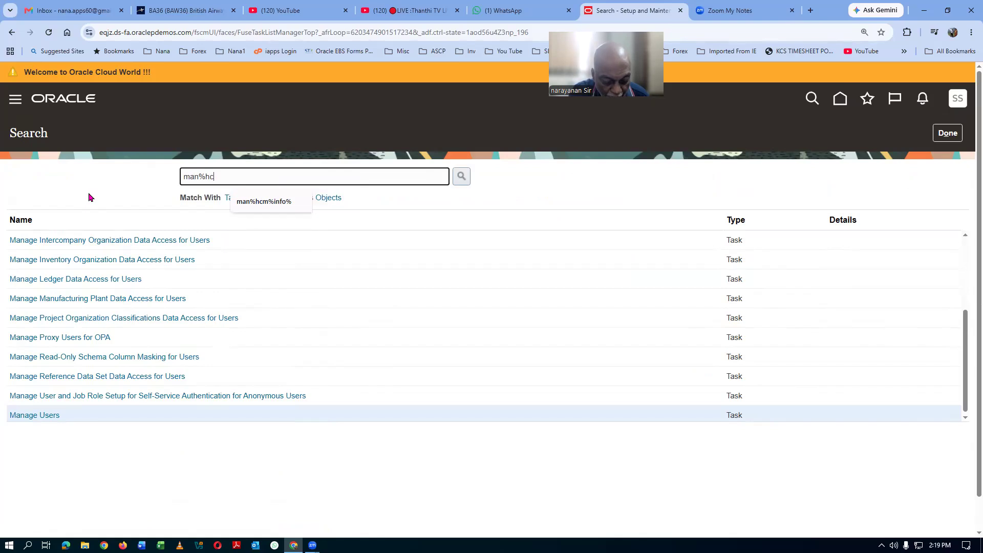
{"action": "type", "text": "m%info%"}
{"action": "key", "text": "Return"}
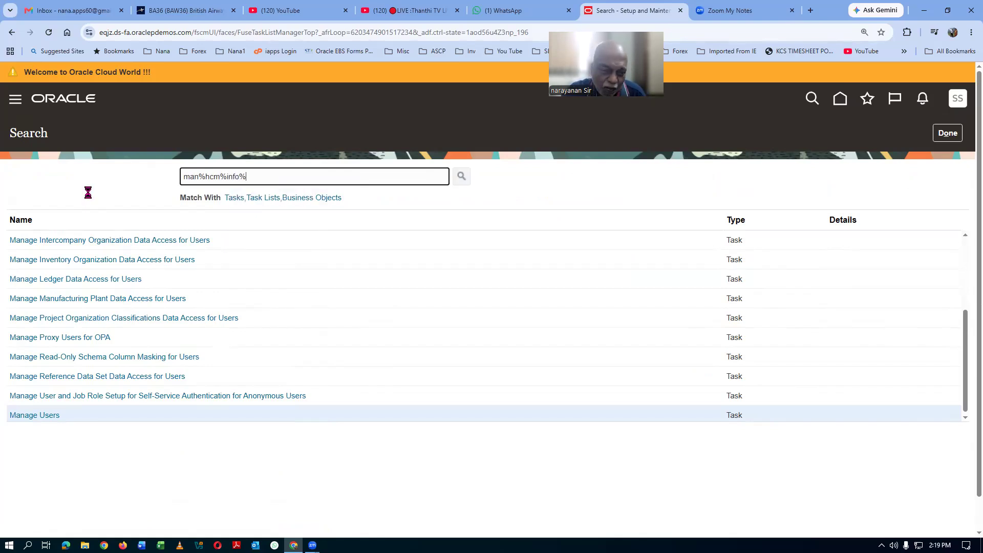
{"action": "left_click", "coordinate": [84, 240]}
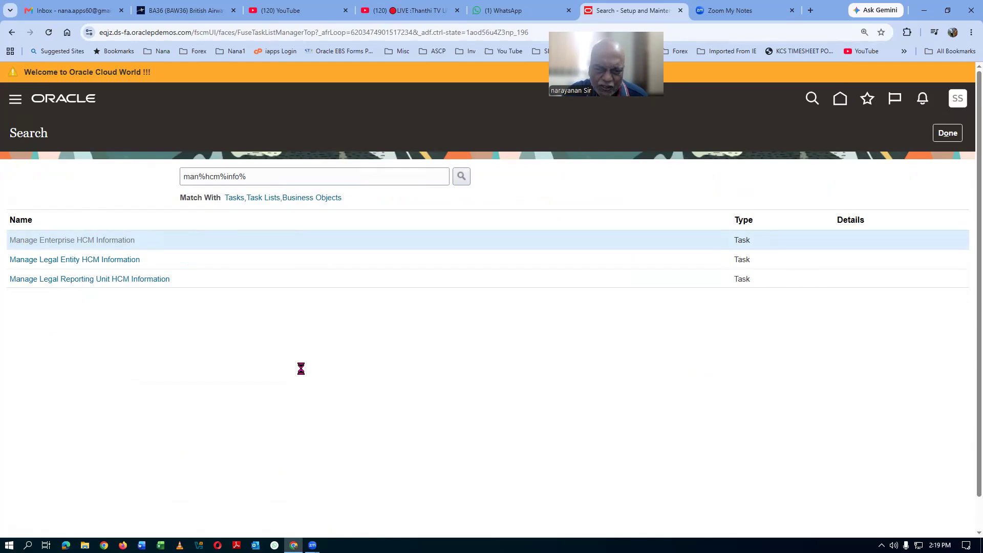
Step: Update the Infosys Solutions enterprise, keeping the 7/18/26 start date and accepting the correction warning
{"action": "left_click", "coordinate": [755, 140]}
{"action": "left_click", "coordinate": [756, 161]}
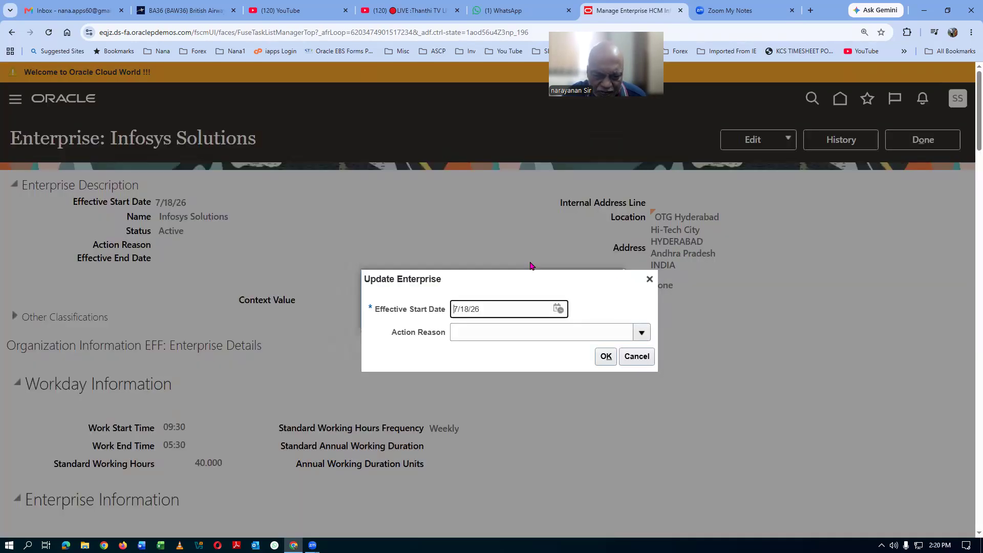
{"action": "left_click", "coordinate": [606, 357]}
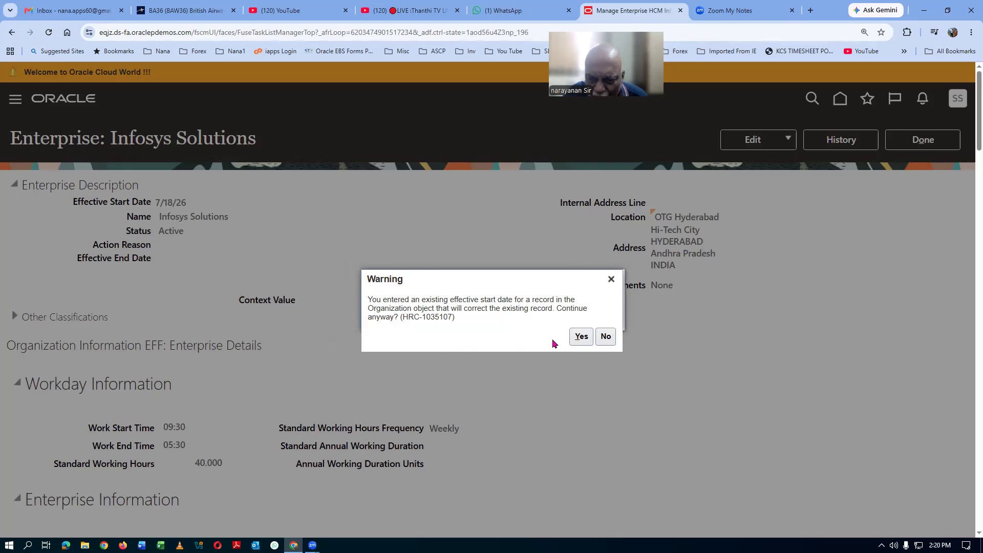
{"action": "left_click", "coordinate": [581, 336]}
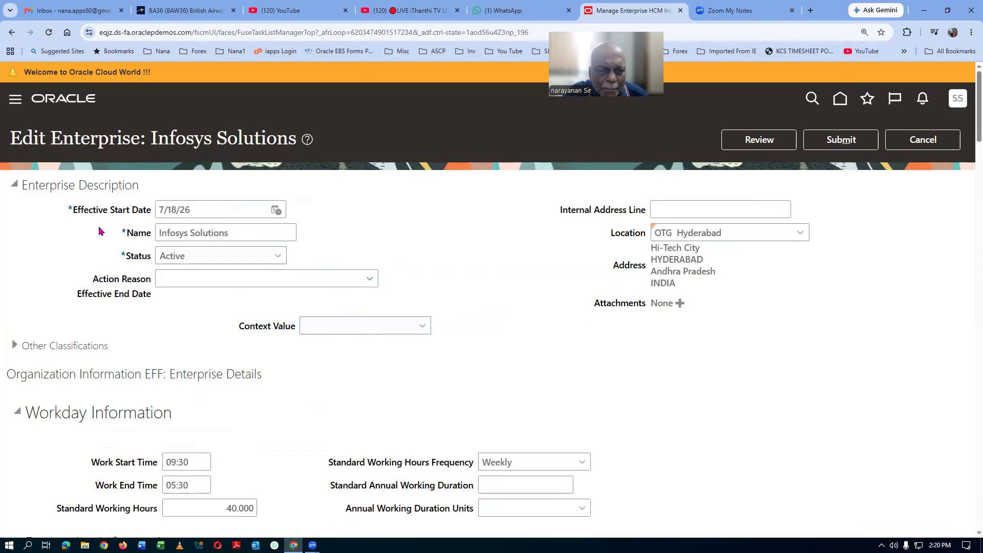
Step: Set person number generation to Automatic Upon Final Save with initial person number 16002
{"action": "scroll", "coordinate": [342, 308], "scroll_direction": "down", "scroll_amount": 1}
{"action": "scroll", "coordinate": [342, 307], "scroll_direction": "down", "scroll_amount": 2}
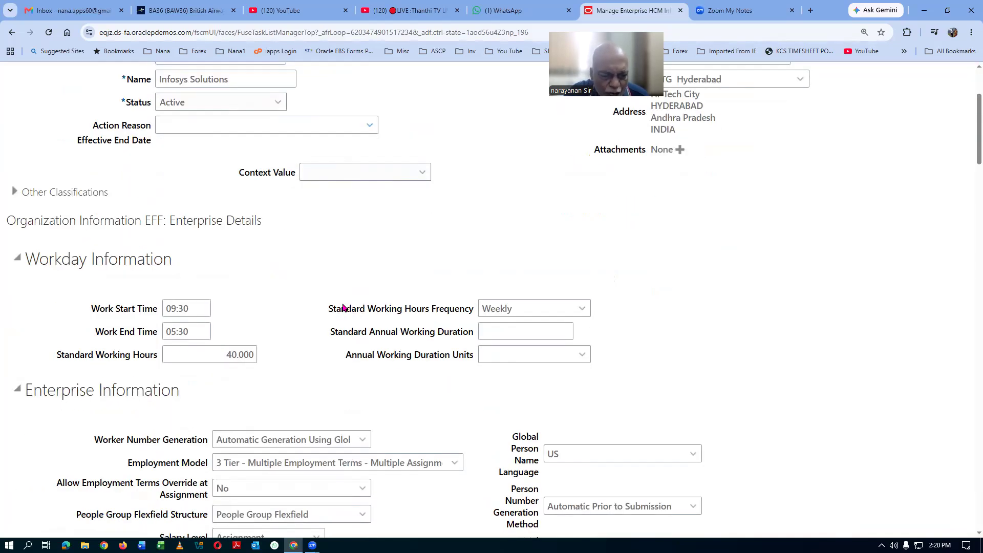
{"action": "scroll", "coordinate": [343, 307], "scroll_direction": "down", "scroll_amount": 1}
{"action": "scroll", "coordinate": [379, 365], "scroll_direction": "down", "scroll_amount": 2}
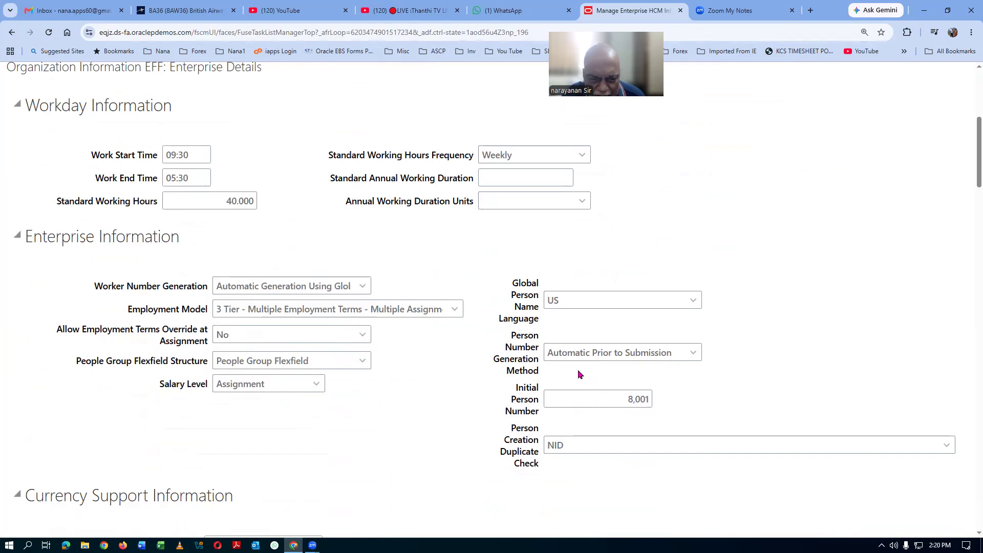
{"action": "left_click", "coordinate": [693, 352]}
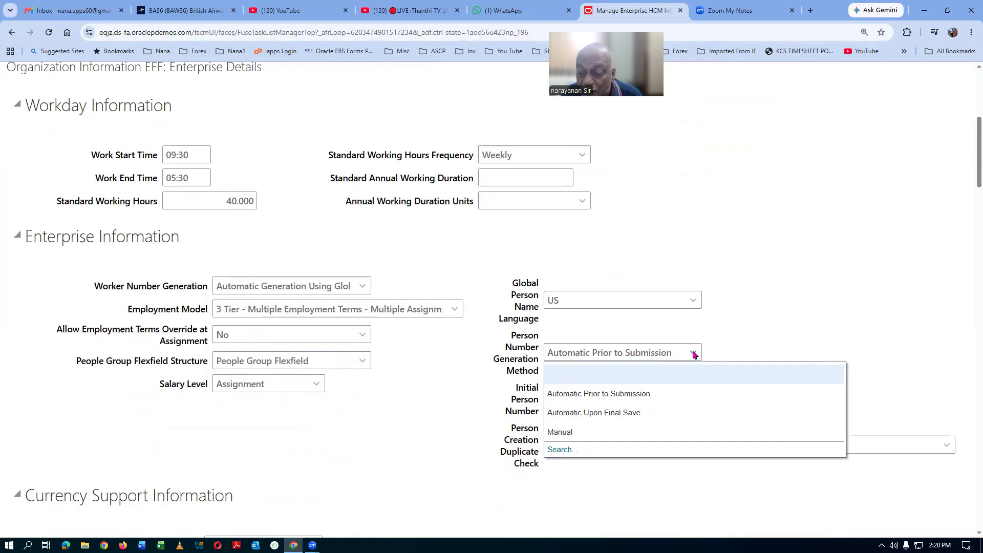
{"action": "left_click", "coordinate": [629, 412]}
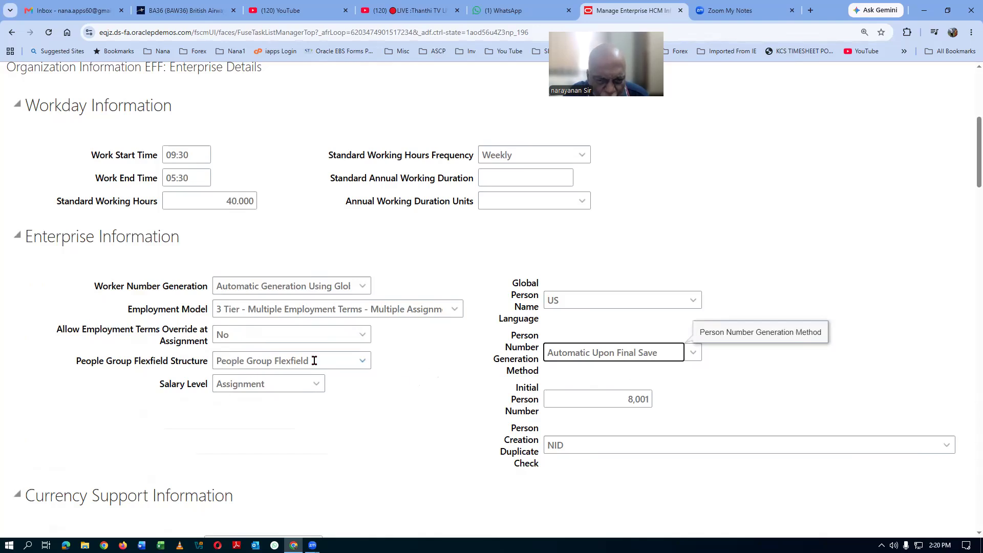
{"action": "left_click", "coordinate": [363, 361]}
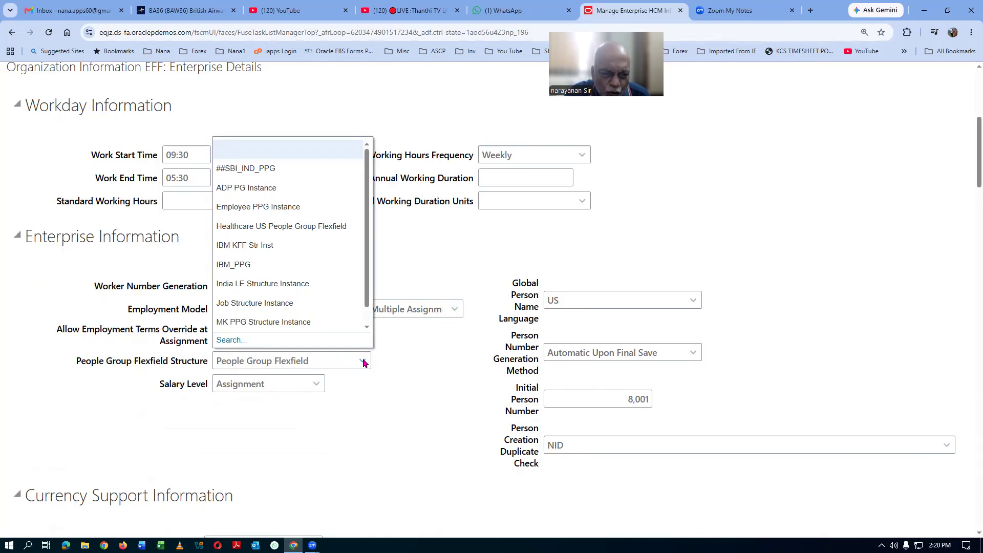
{"action": "left_click", "coordinate": [346, 443]}
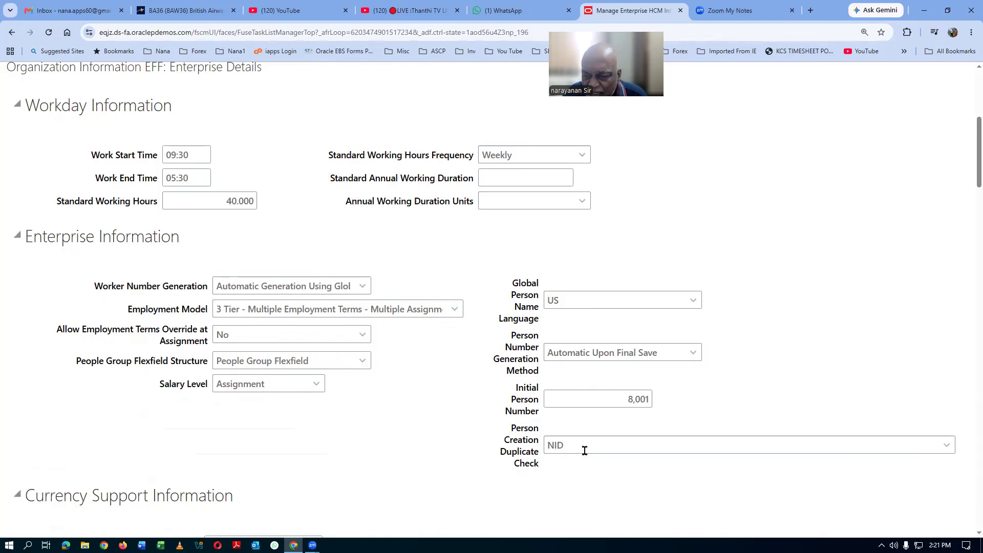
{"action": "left_click", "coordinate": [620, 399]}
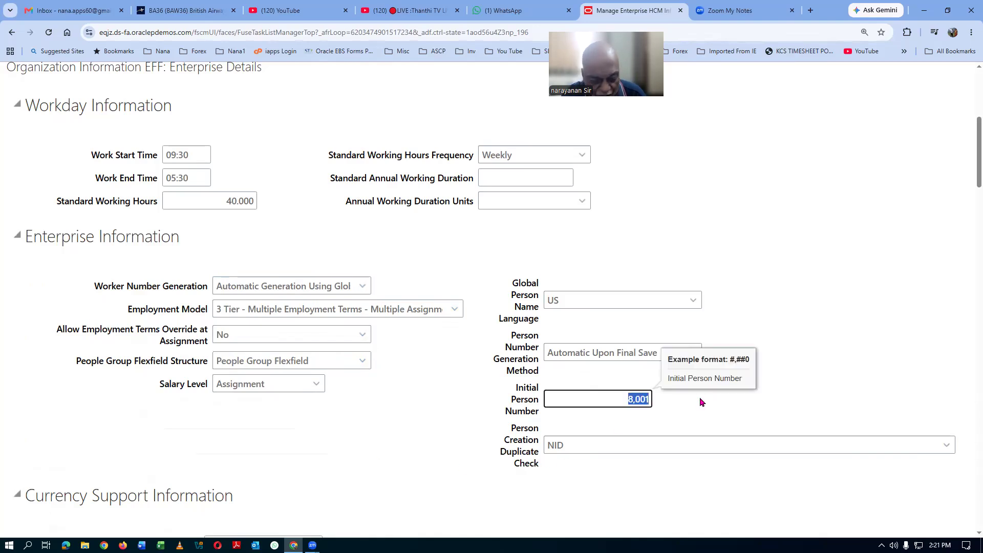
{"action": "type", "text": "16"}
{"action": "type", "text": "0002"}
{"action": "key", "text": "BackSpace"}
{"action": "key", "text": "BackSpace"}
{"action": "type", "text": "2"}
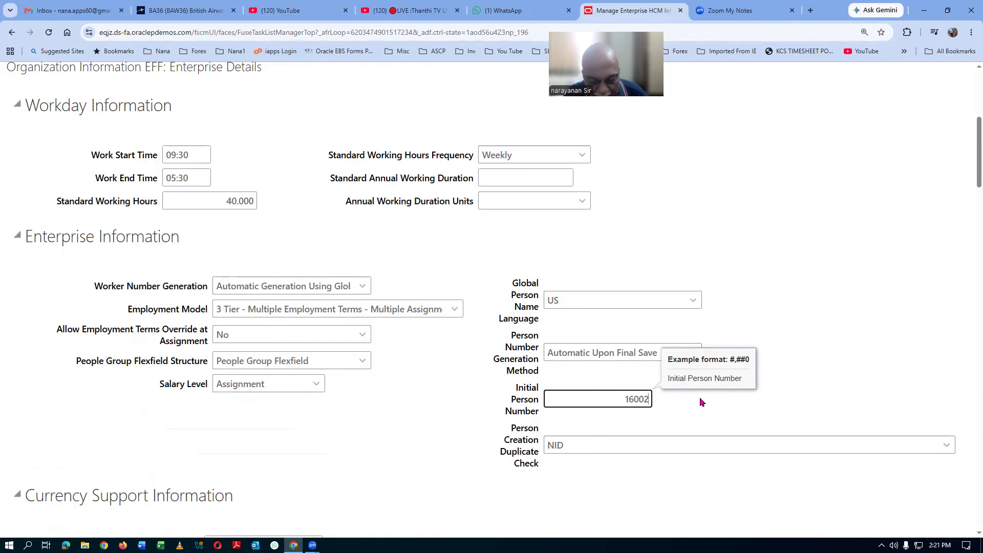
{"action": "left_click", "coordinate": [435, 423]}
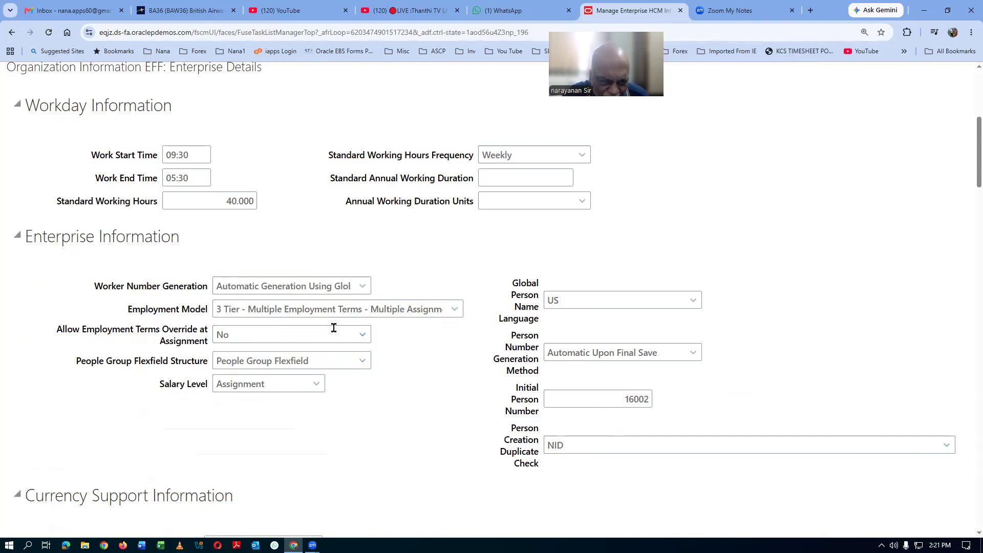
Step: Switch Worker Number Generation to the legal-level automatic option, leaving the employment model unchanged
{"action": "left_click", "coordinate": [363, 286]}
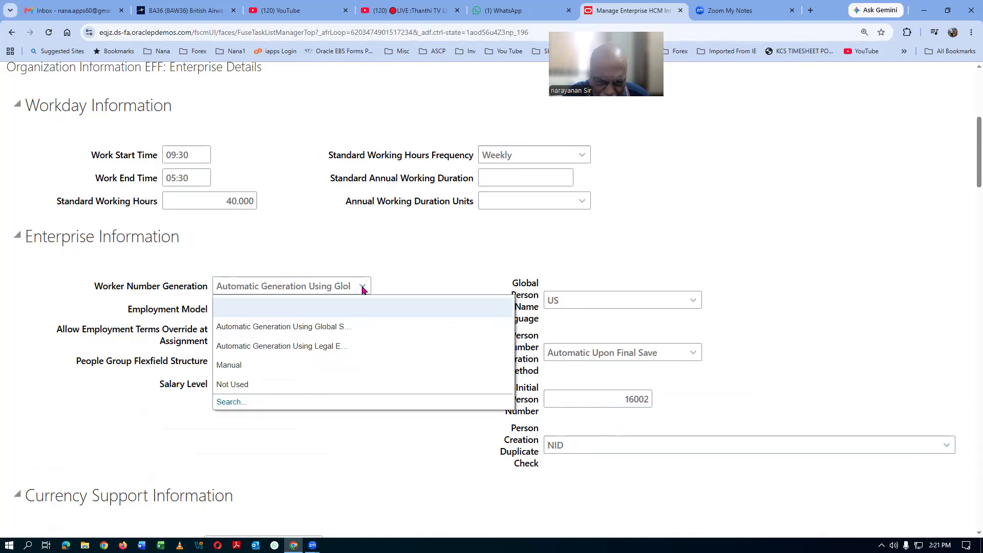
{"action": "left_click", "coordinate": [336, 346]}
{"action": "left_click", "coordinate": [345, 423]}
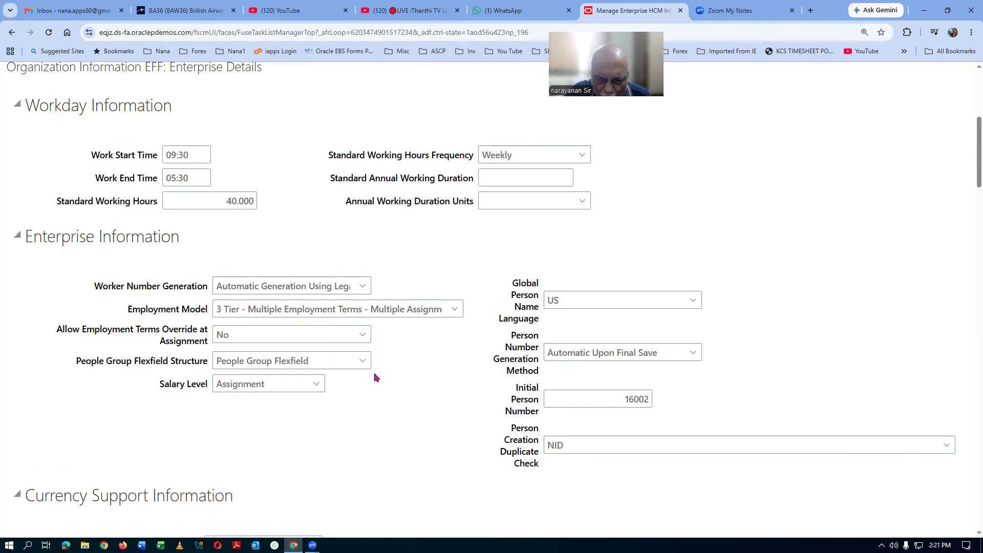
{"action": "left_click", "coordinate": [454, 310]}
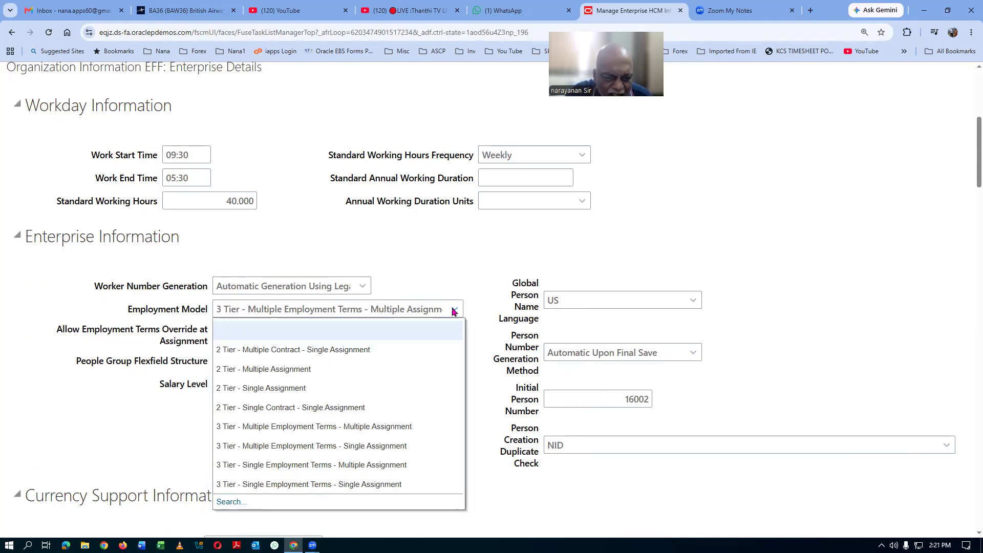
{"action": "left_click", "coordinate": [460, 259]}
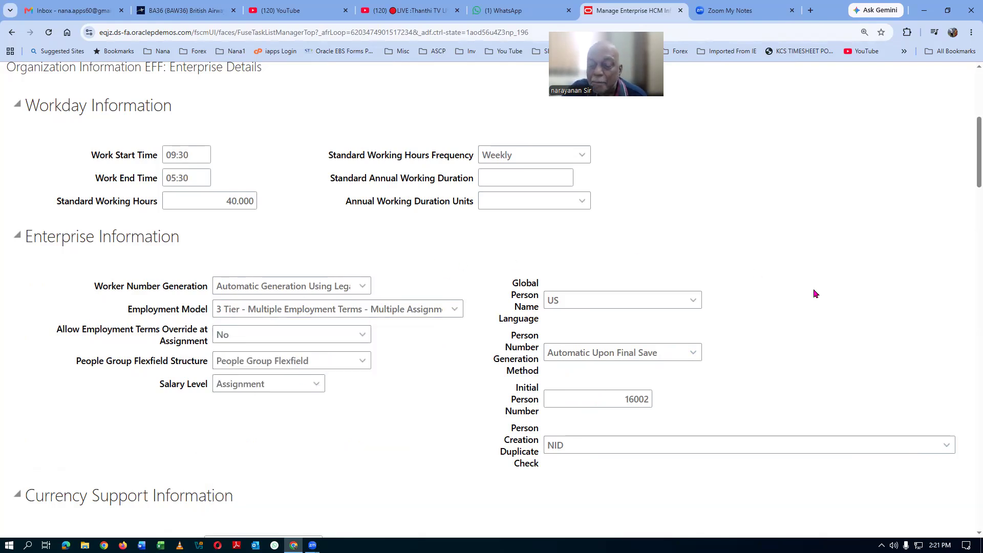
{"action": "scroll", "coordinate": [813, 288], "scroll_direction": "up", "scroll_amount": 6}
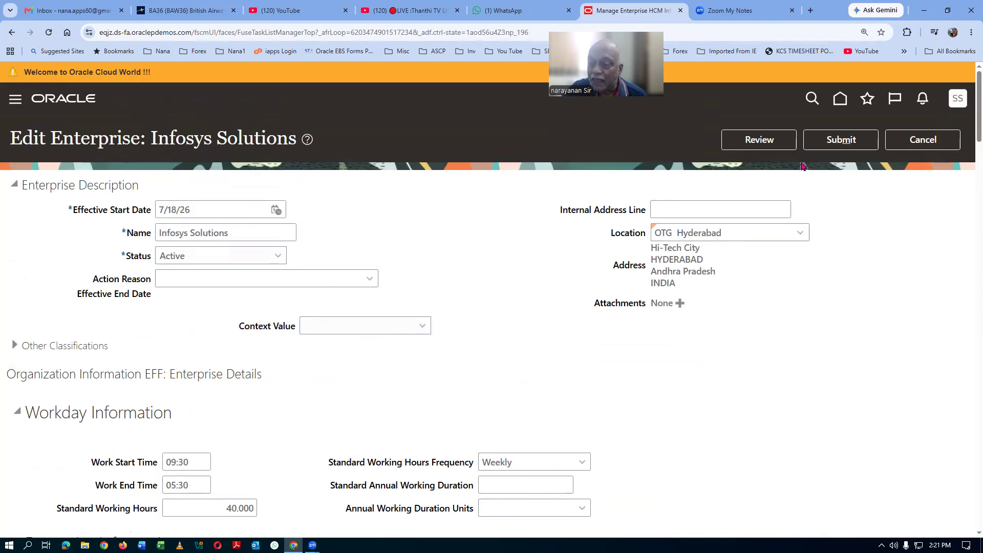
Step: Submit and confirm the Infosys Solutions enterprise changes, then return to the task results
{"action": "left_click", "coordinate": [841, 139]}
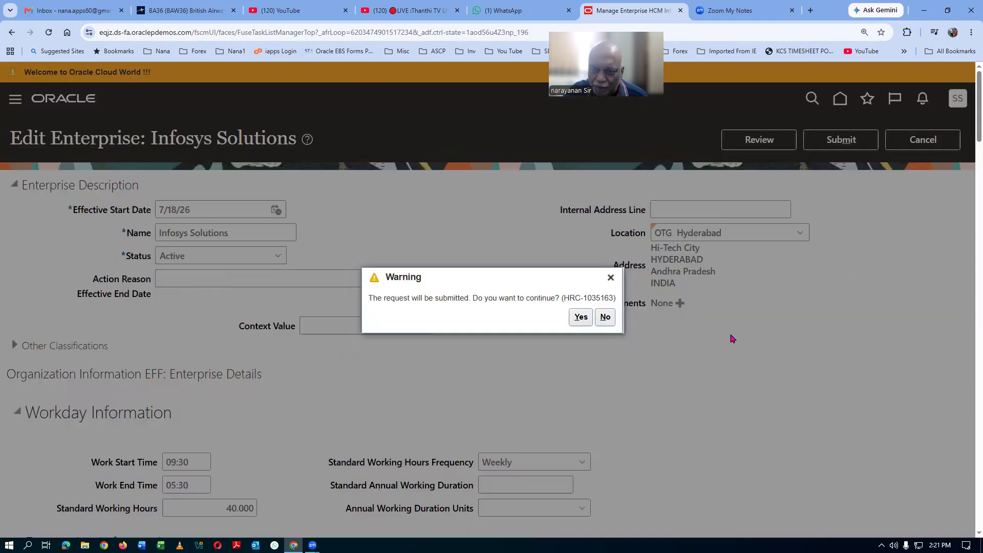
{"action": "left_click", "coordinate": [581, 317]}
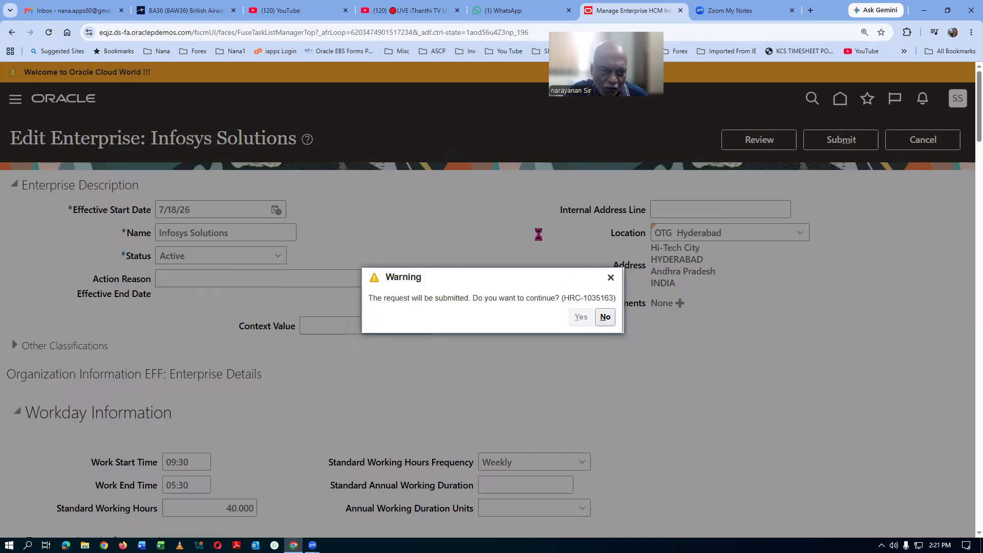
{"action": "left_click", "coordinate": [527, 319]}
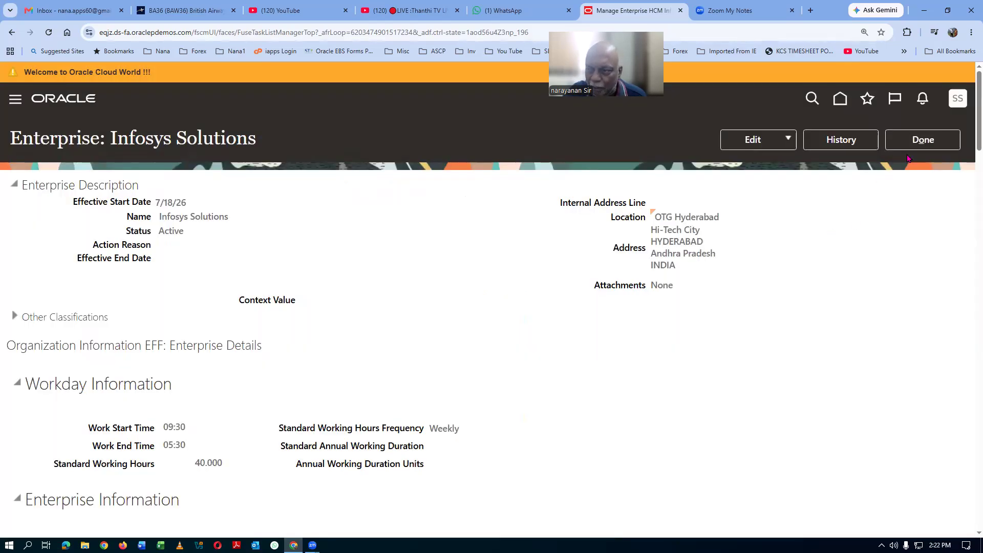
{"action": "left_click", "coordinate": [907, 148]}
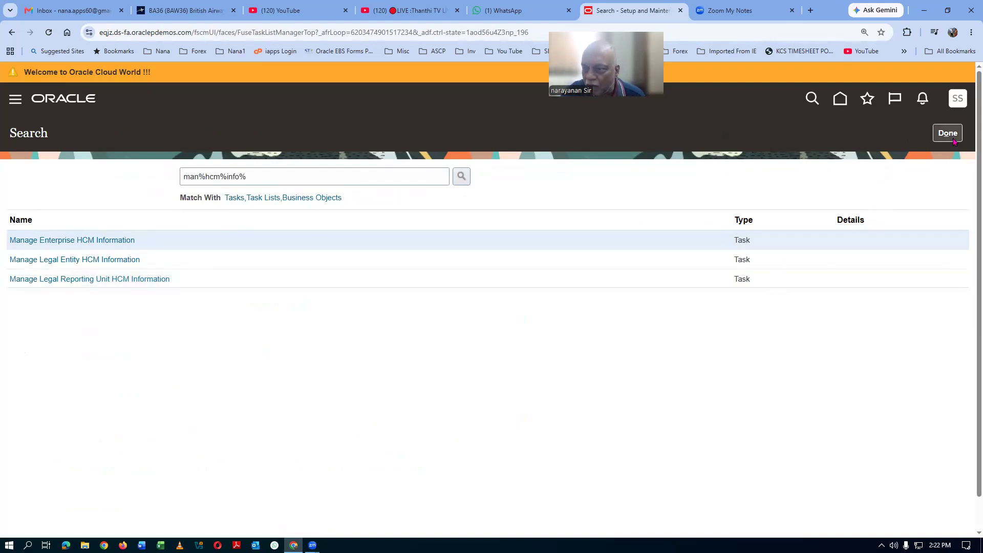
Step: Sign out, sign back in, and go to the Setup and Maintenance work area
{"action": "left_click", "coordinate": [957, 103]}
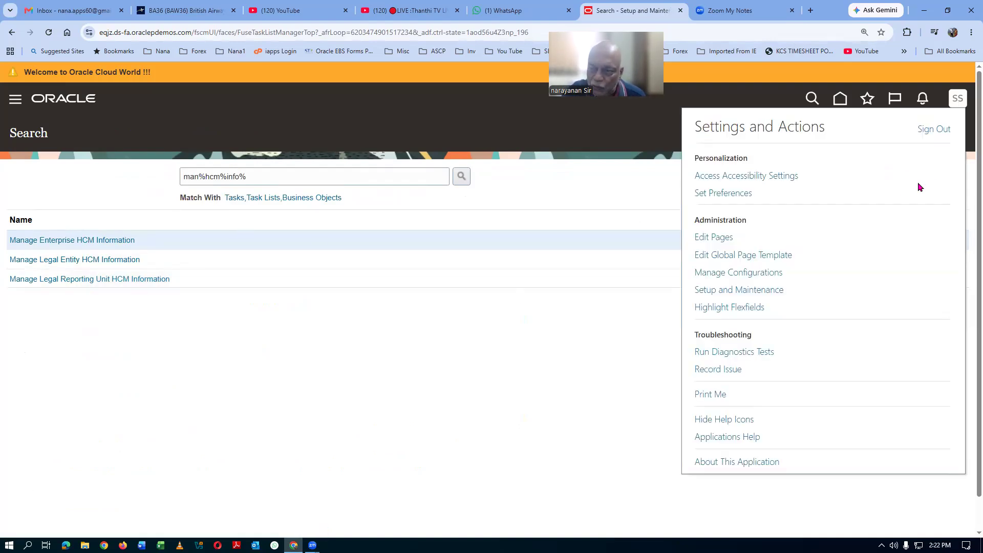
{"action": "left_click", "coordinate": [934, 129]}
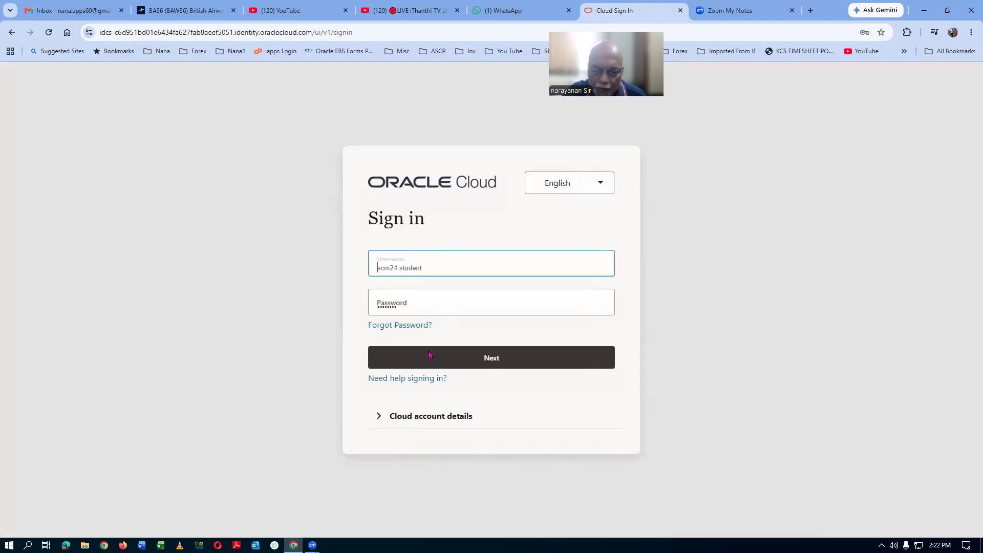
{"action": "left_click", "coordinate": [449, 355]}
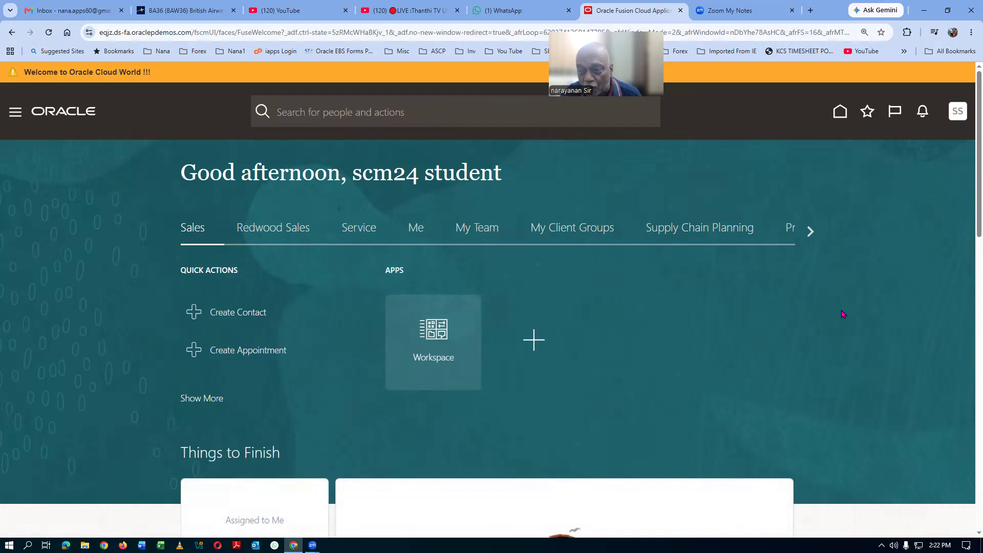
{"action": "left_click", "coordinate": [955, 117]}
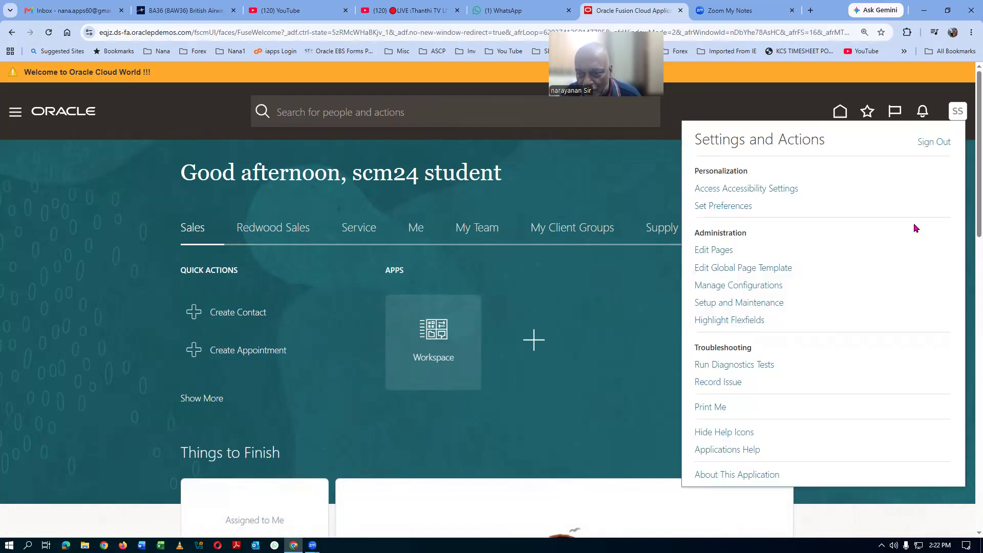
{"action": "left_click", "coordinate": [725, 302]}
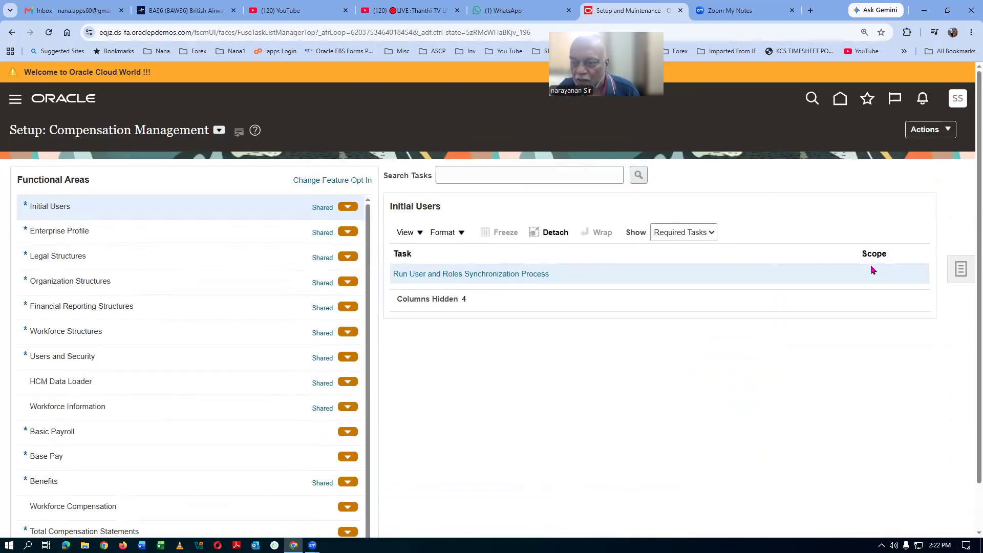
Step: Search the setup tasks for manage%users% and open Manage Users
{"action": "left_click", "coordinate": [960, 270]}
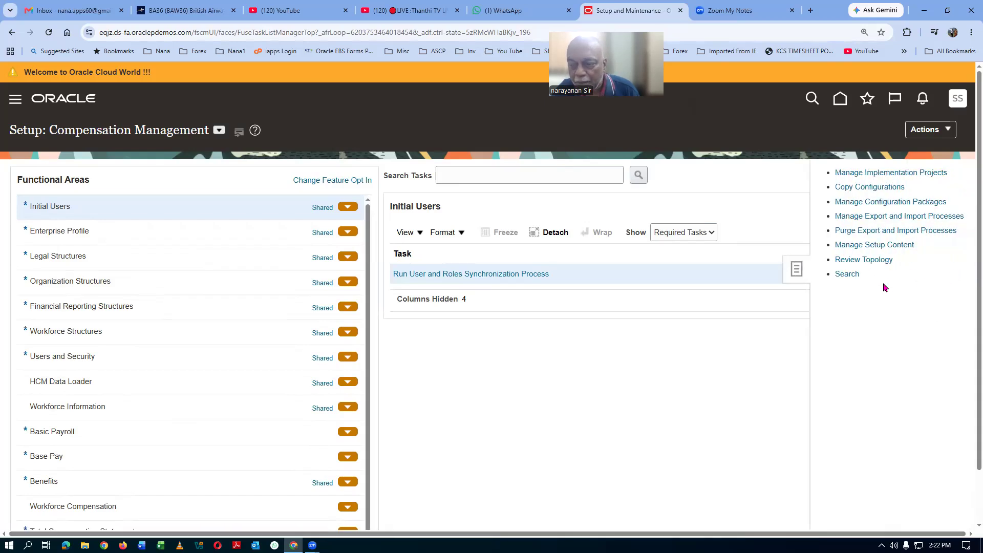
{"action": "left_click", "coordinate": [844, 273]}
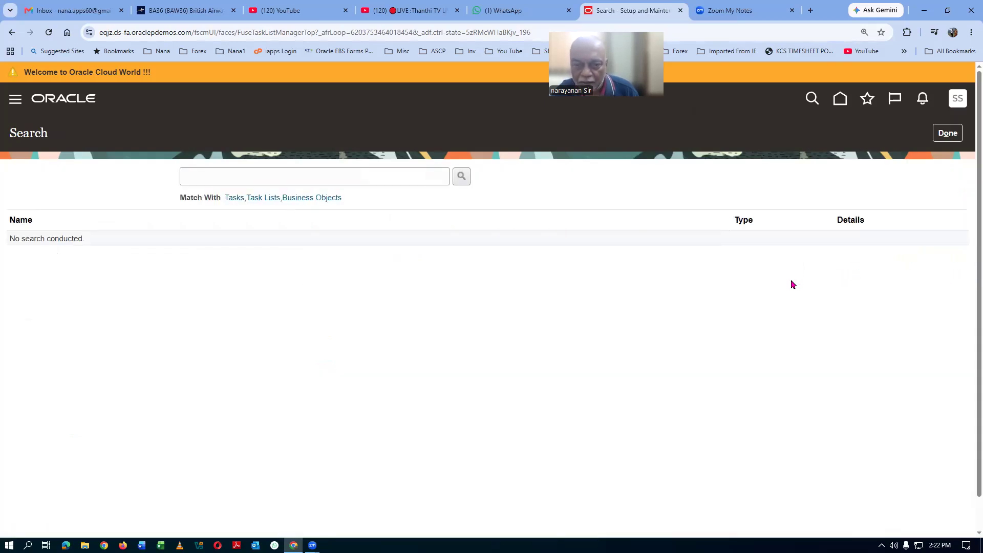
{"action": "left_click", "coordinate": [259, 177]}
{"action": "type", "text": "manage%"}
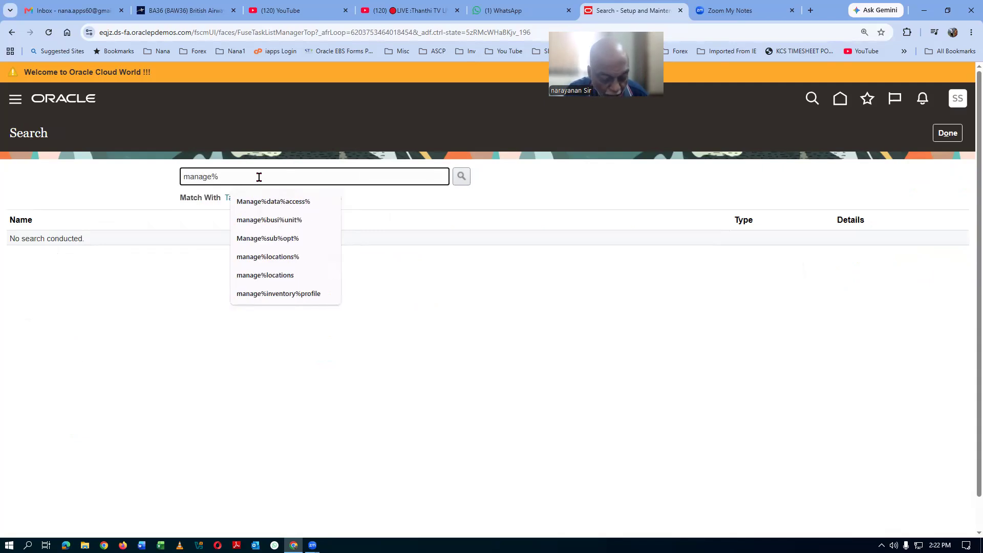
{"action": "type", "text": "users%"}
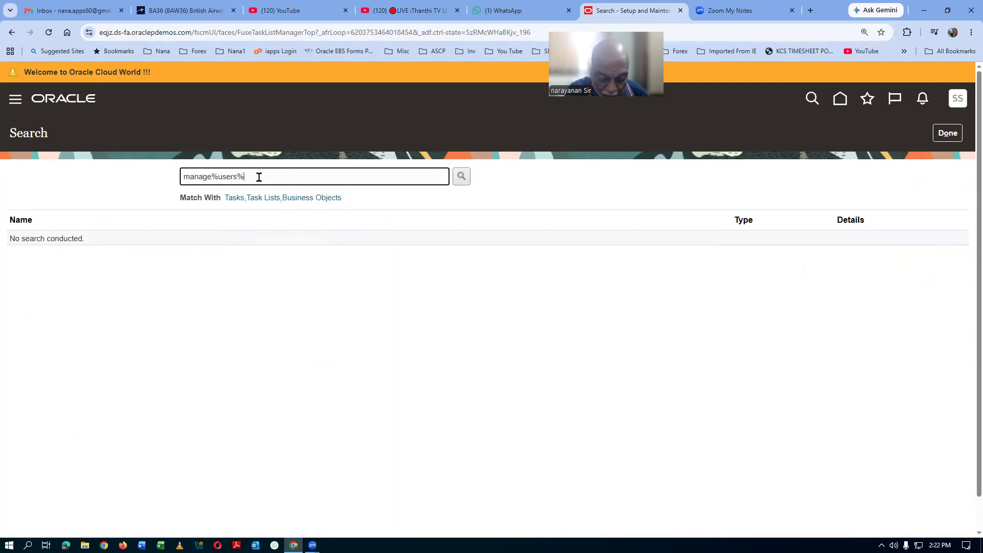
{"action": "key", "text": "Return"}
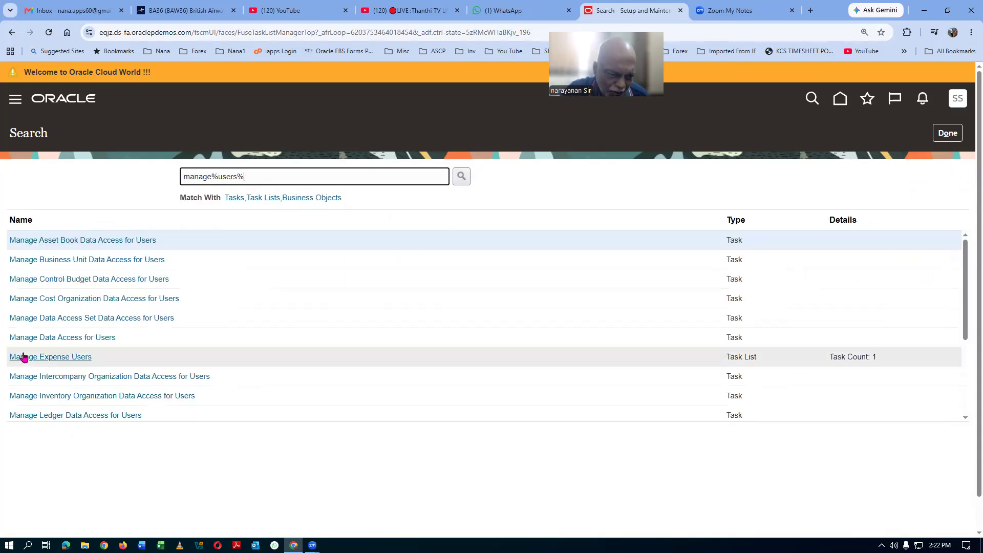
{"action": "scroll", "coordinate": [94, 365], "scroll_direction": "down", "scroll_amount": 2}
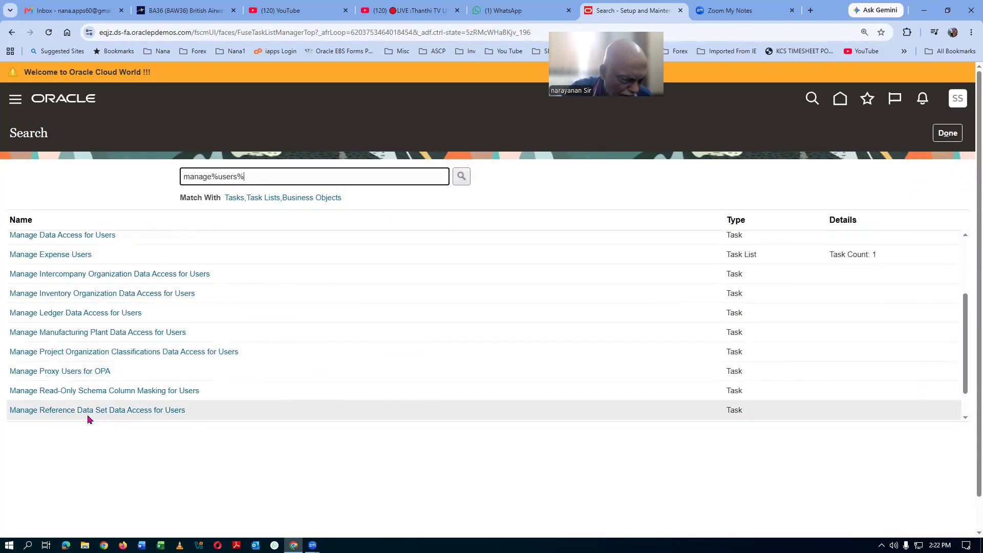
{"action": "scroll", "coordinate": [88, 417], "scroll_direction": "down", "scroll_amount": 1}
{"action": "left_click", "coordinate": [41, 416]}
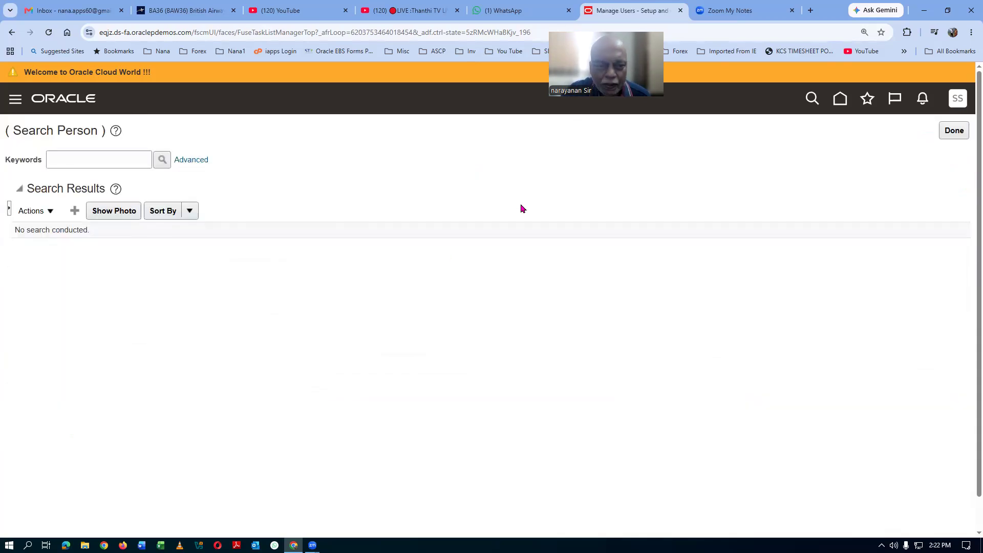
Step: Start a new user with last name test1 and first name test2
{"action": "left_click", "coordinate": [75, 210]}
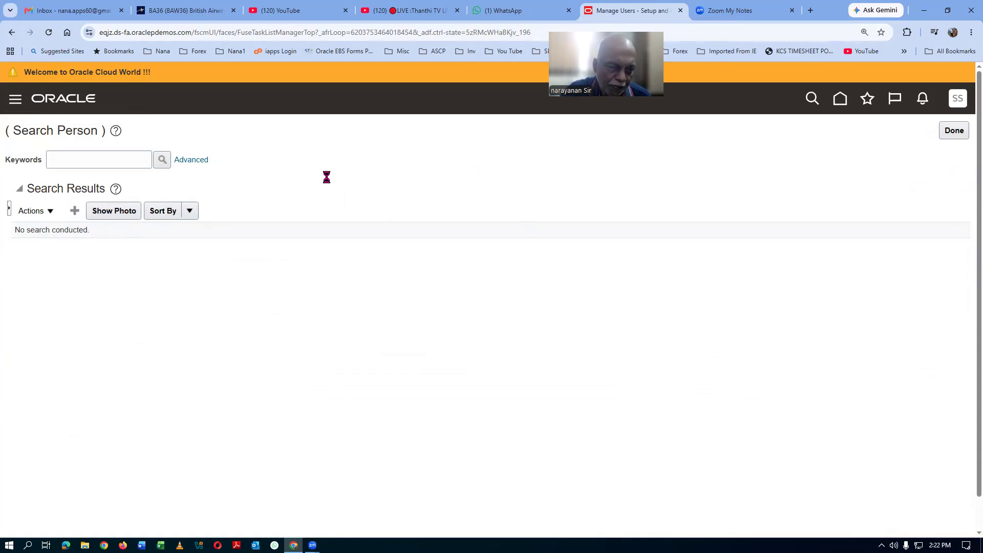
{"action": "left_click", "coordinate": [197, 207]}
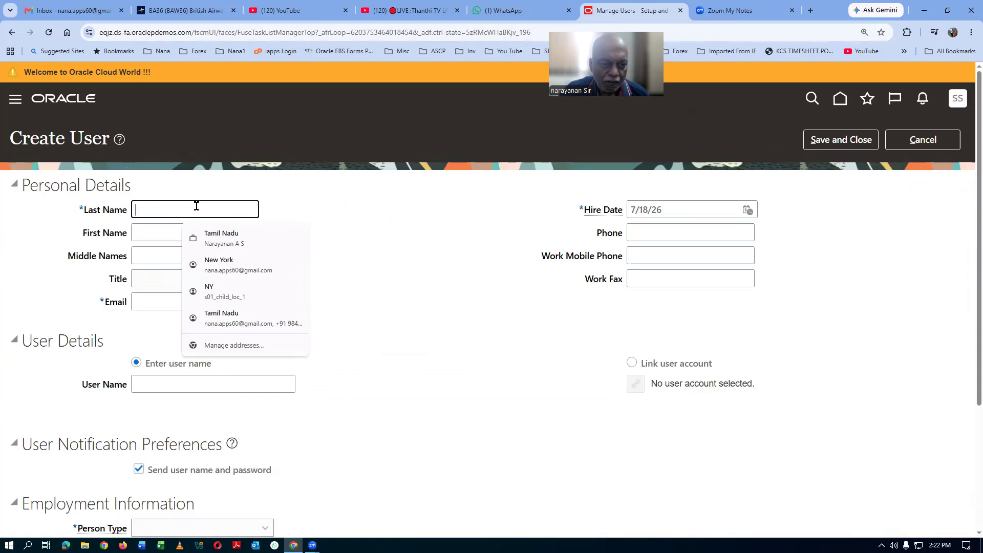
{"action": "type", "text": "test1"}
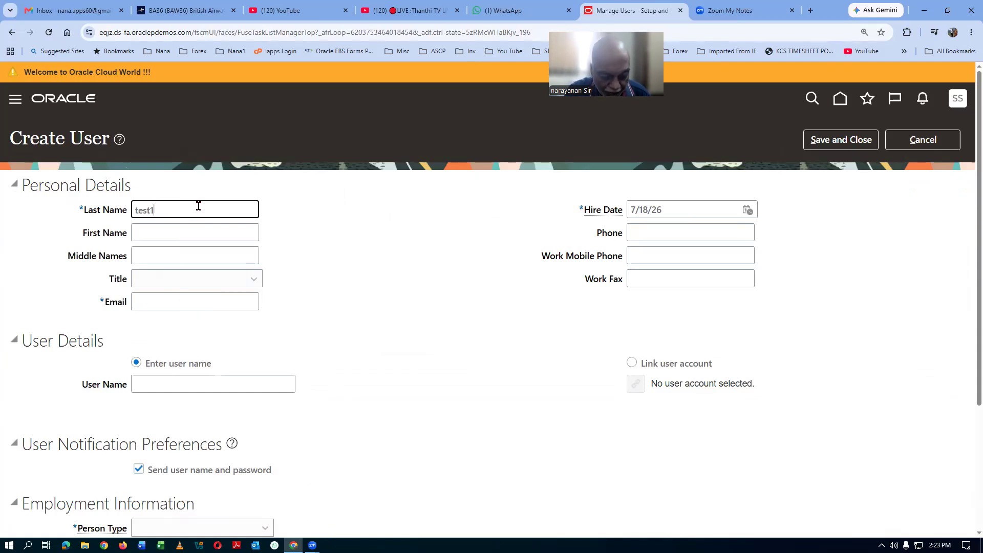
{"action": "key", "text": "Tab"}
{"action": "type", "text": "test2"}
{"action": "key", "text": "Tab"}
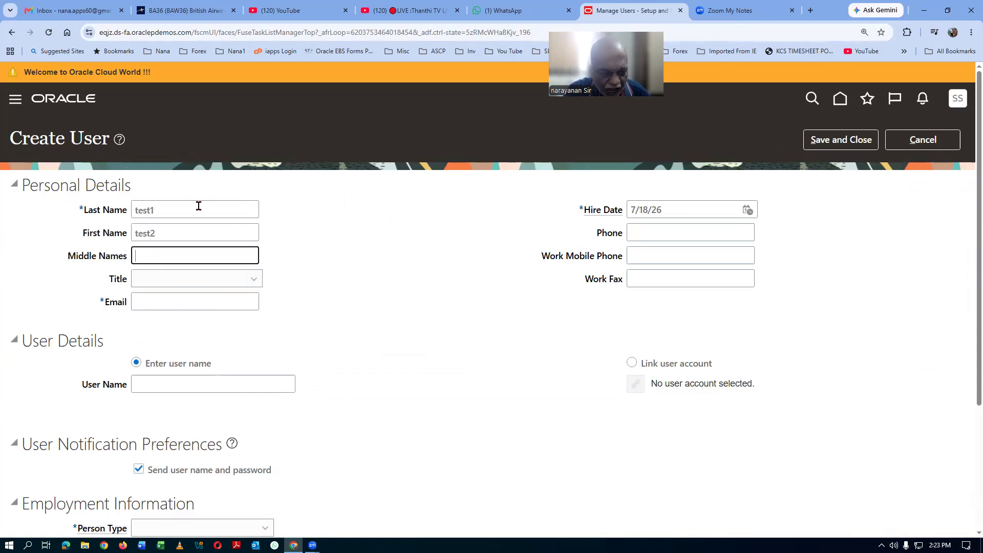
Step: Enter the user's e-mail address and user name test1.test2
{"action": "left_click", "coordinate": [192, 296]}
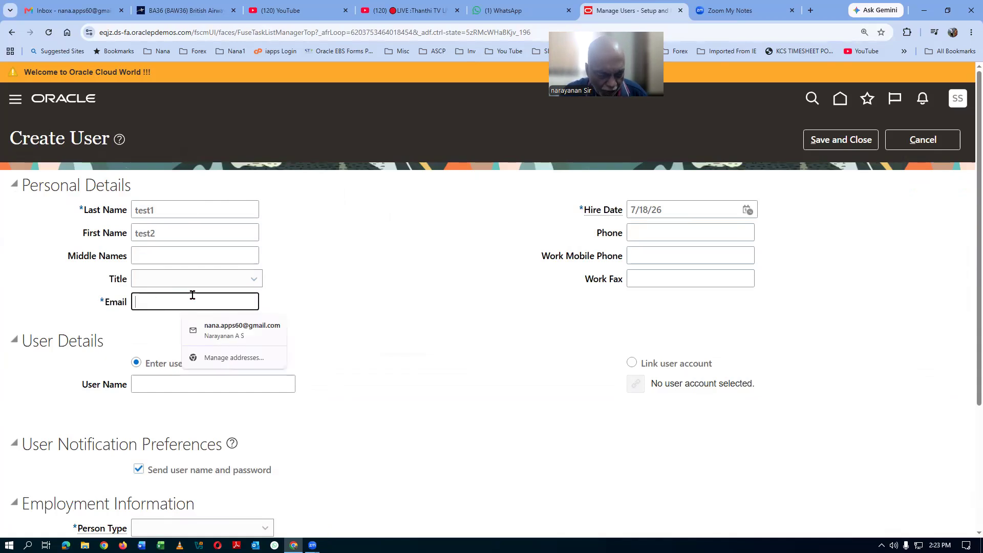
{"action": "type", "text": "test1.test2@gmail.com"}
{"action": "key", "text": "Tab"}
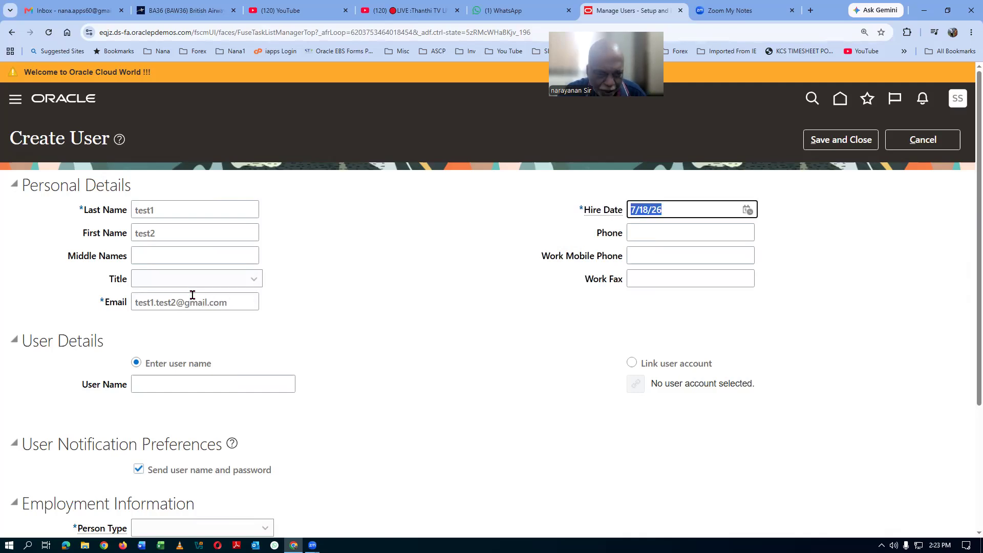
{"action": "scroll", "coordinate": [194, 320], "scroll_direction": "down", "scroll_amount": 2}
{"action": "left_click", "coordinate": [171, 281]}
{"action": "type", "text": "test1.test2"}
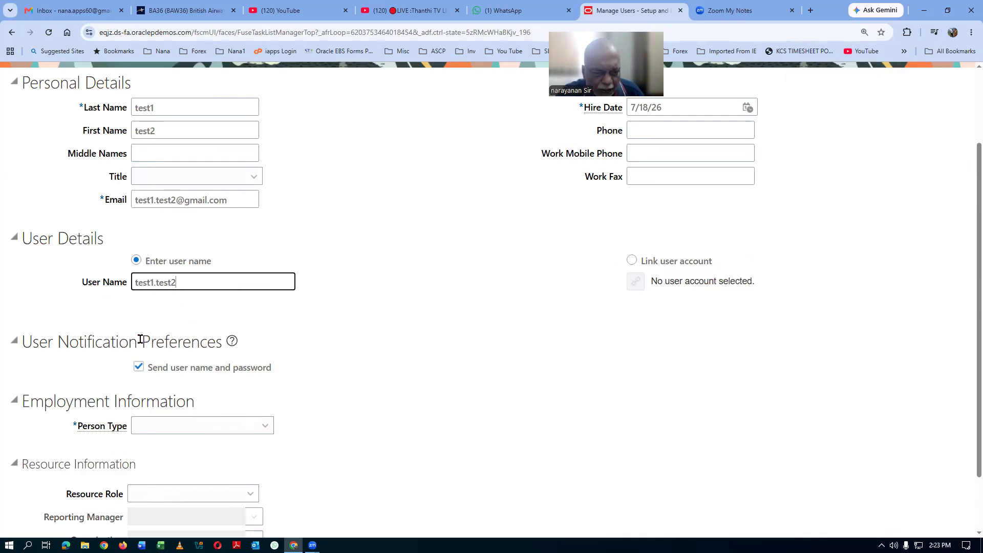
Step: Make the new user an Employee with legal employer US1 Legal Entity
{"action": "scroll", "coordinate": [191, 396], "scroll_direction": "down", "scroll_amount": 1}
{"action": "left_click", "coordinate": [206, 353]}
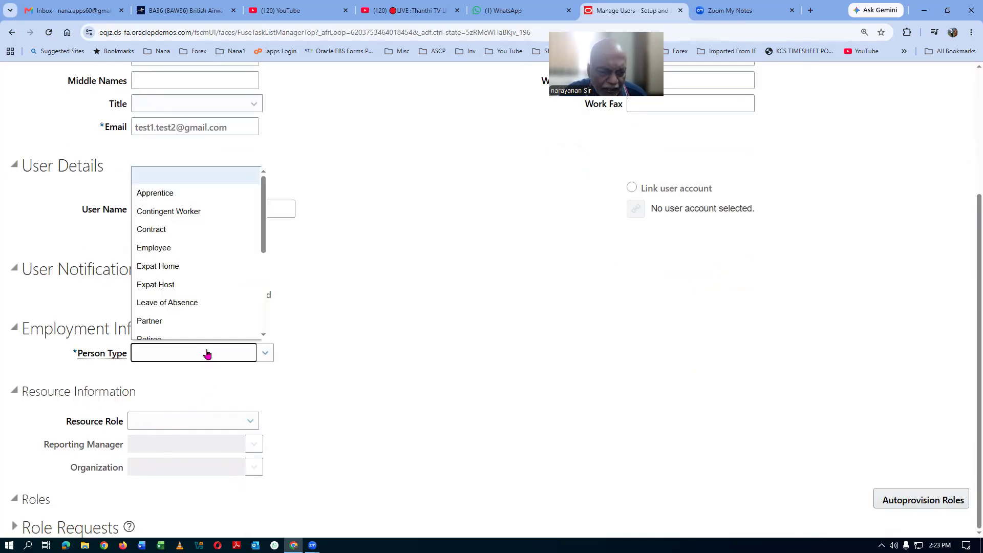
{"action": "left_click", "coordinate": [174, 255]}
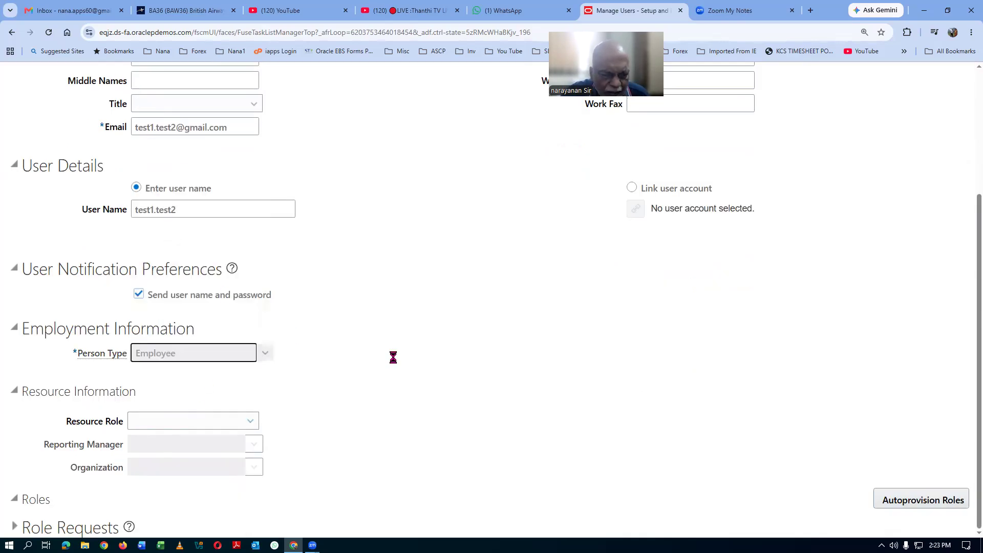
{"action": "scroll", "coordinate": [322, 358], "scroll_direction": "down", "scroll_amount": 2}
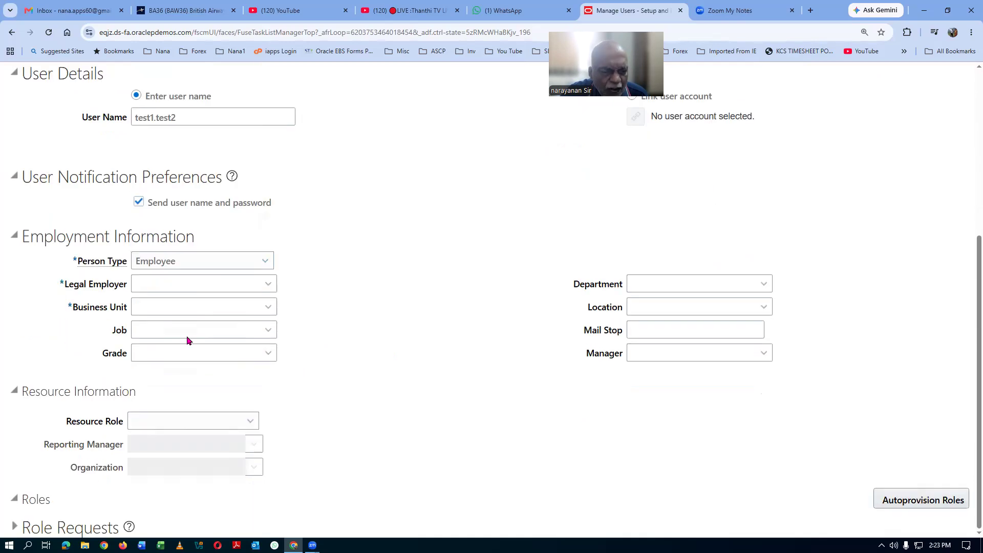
{"action": "left_click", "coordinate": [163, 276]}
{"action": "type", "text": "US1"}
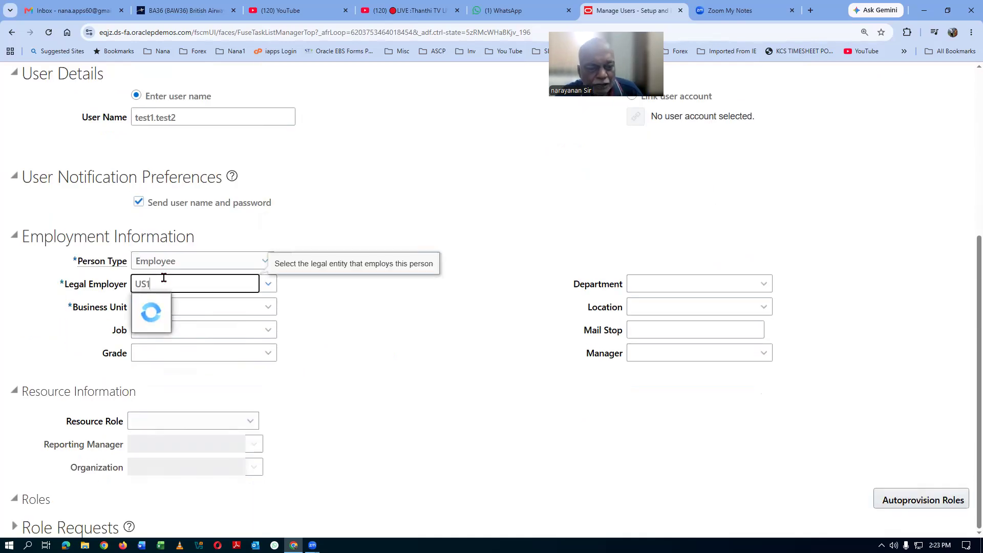
{"action": "left_click", "coordinate": [171, 302]}
Step: Set business unit US1 Business Unit and job HR Executive, then save and close
{"action": "left_click", "coordinate": [173, 307]}
{"action": "type", "text": "US1"}
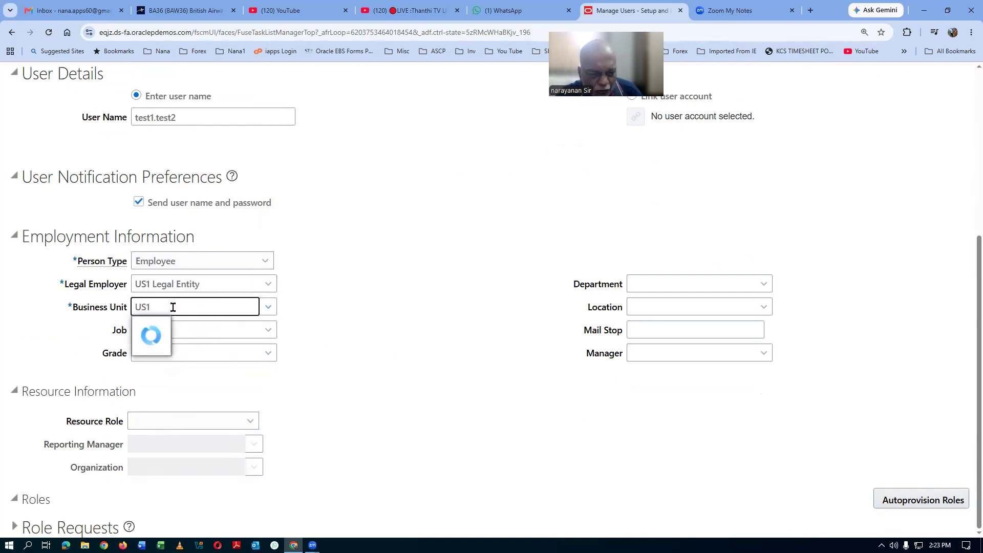
{"action": "left_click", "coordinate": [172, 326]}
{"action": "left_click", "coordinate": [172, 331]}
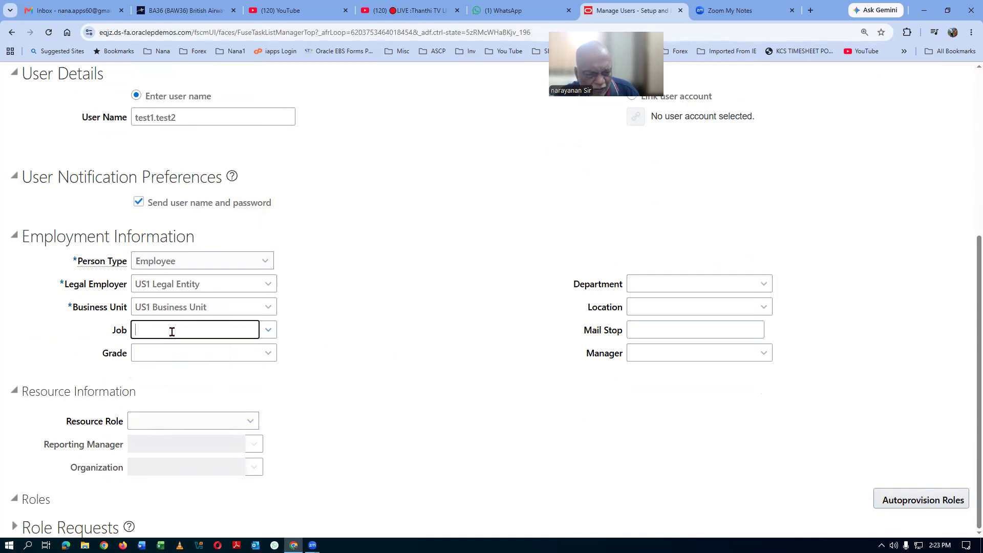
{"action": "type", "text": "HR"}
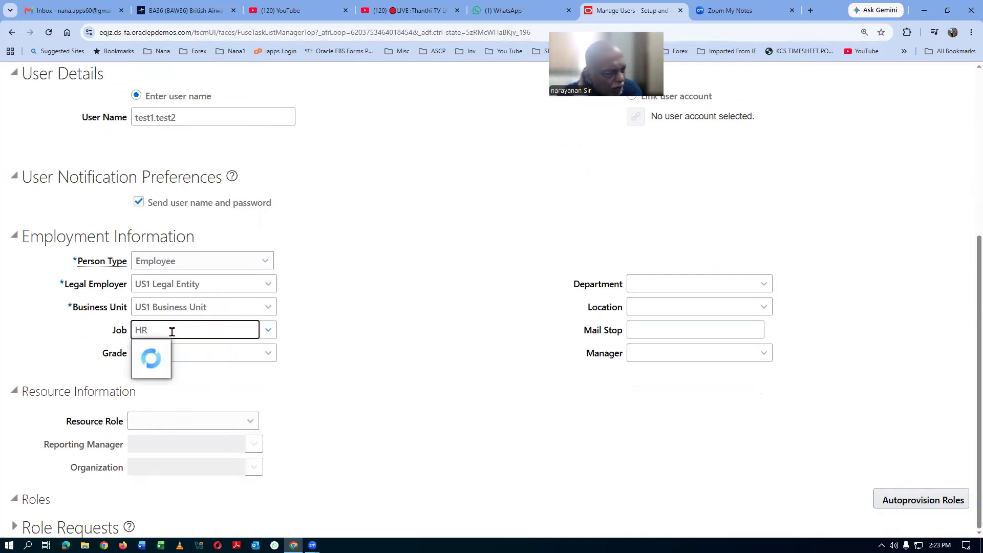
{"action": "left_click", "coordinate": [187, 354]}
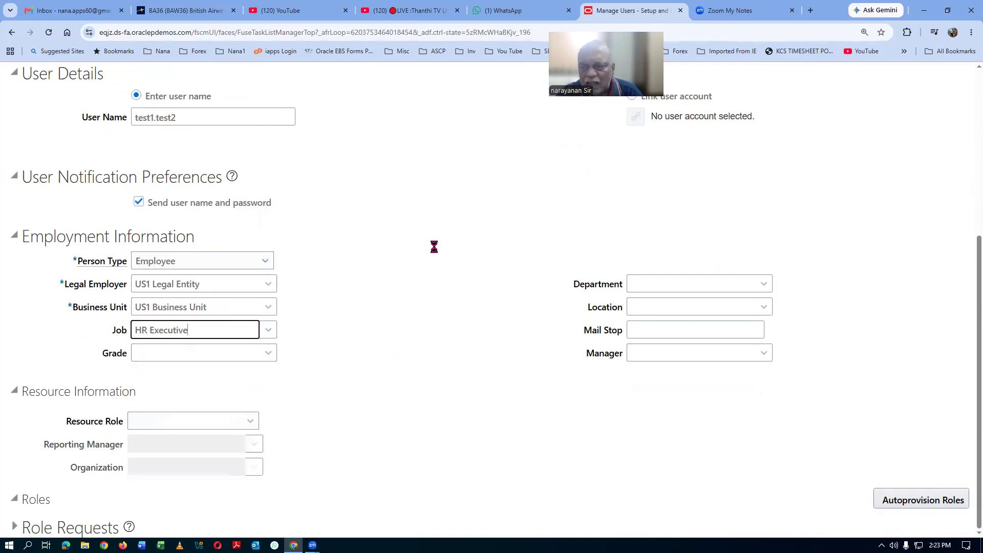
{"action": "scroll", "coordinate": [712, 227], "scroll_direction": "up", "scroll_amount": 5}
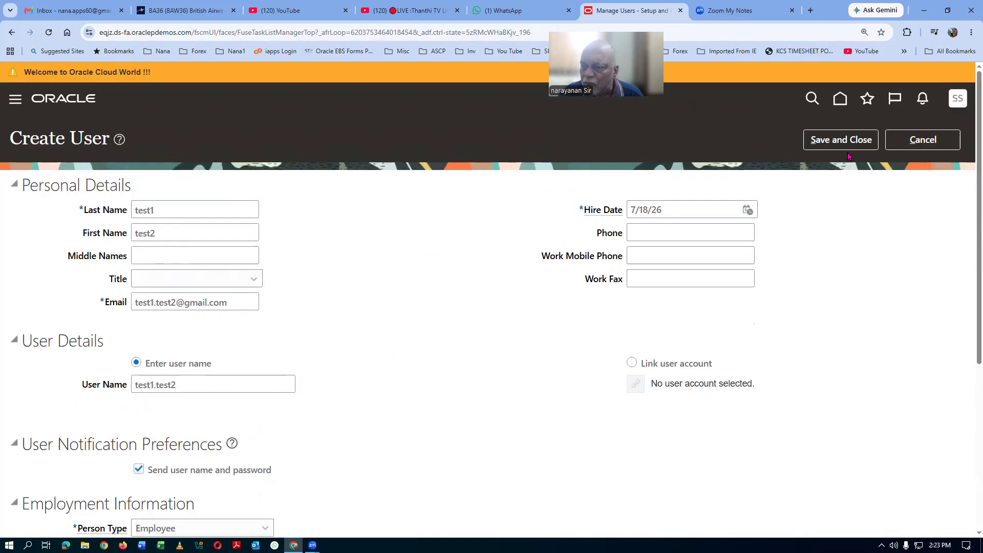
{"action": "left_click", "coordinate": [845, 145]}
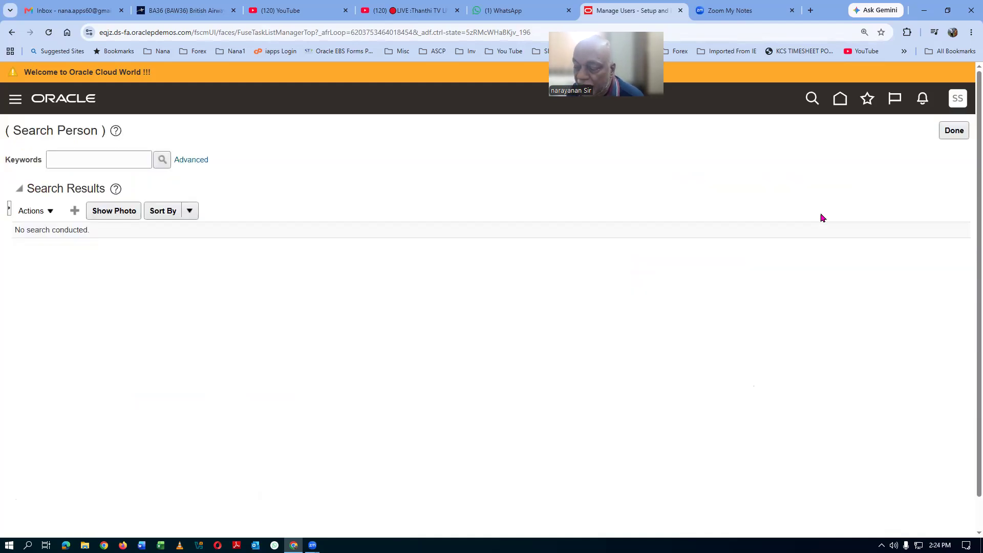
Step: Finish with the person search and return to the 'manage%users%' task search results
{"action": "left_click", "coordinate": [952, 132]}
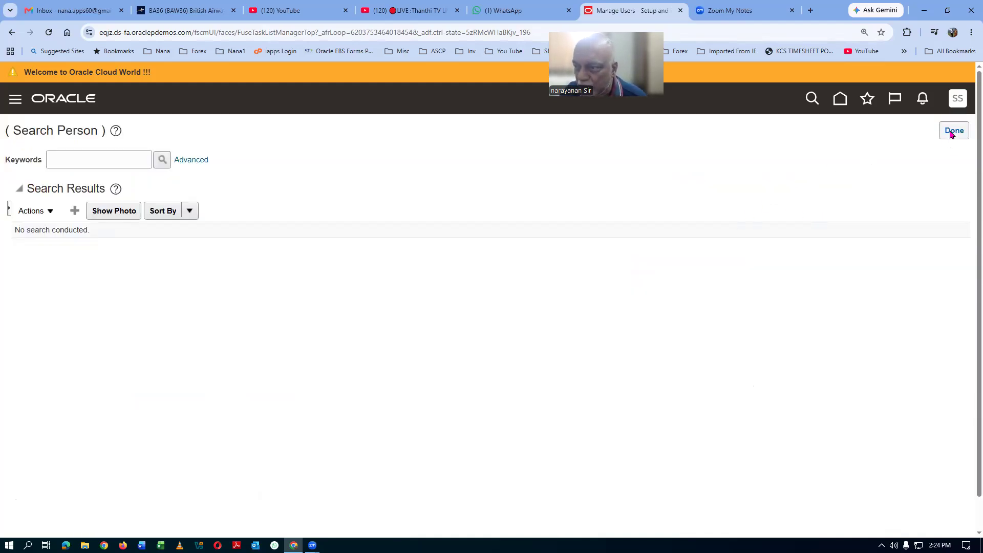
{"action": "left_click", "coordinate": [956, 101]}
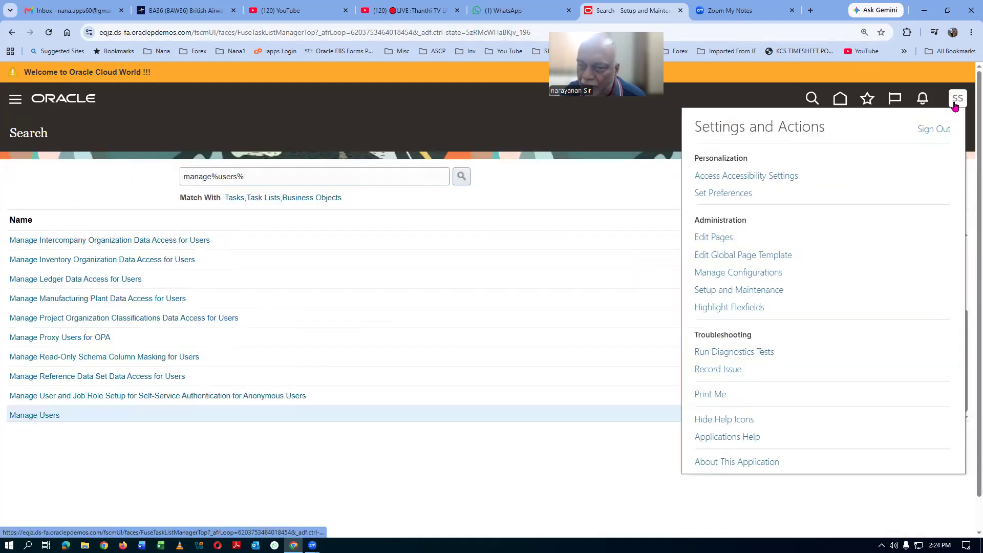
Step: Sign out, sign back in, and bring up the user menu on the home page
{"action": "left_click", "coordinate": [937, 130]}
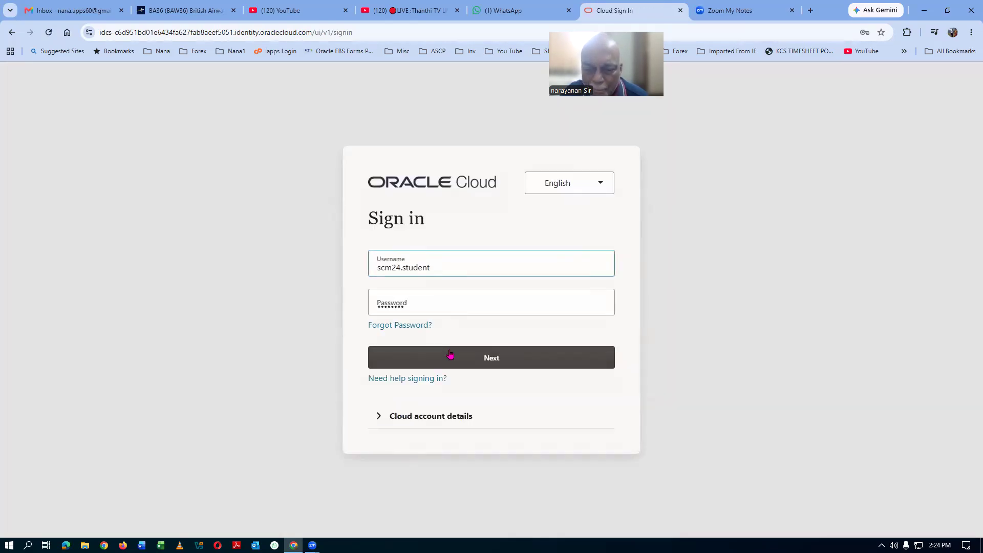
{"action": "left_click", "coordinate": [450, 354]}
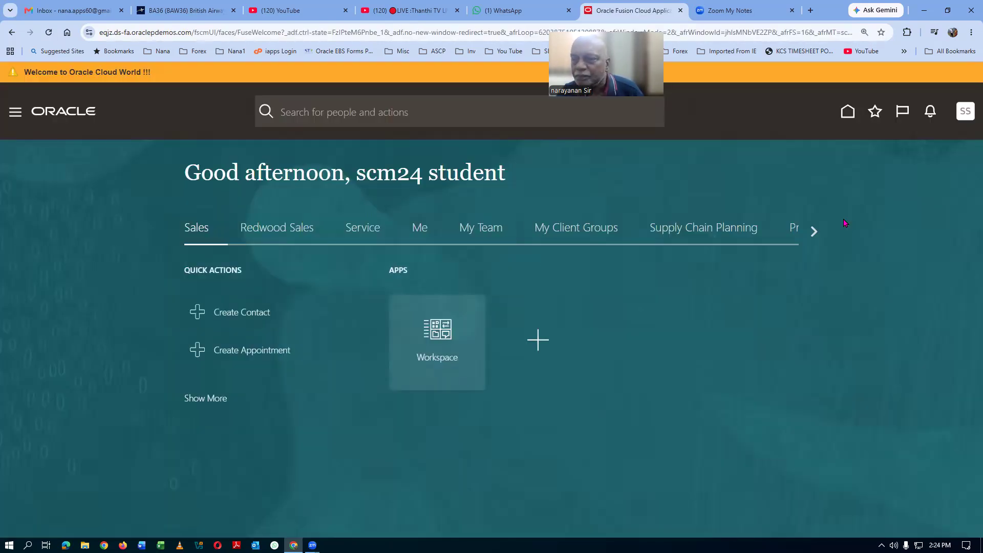
{"action": "left_click", "coordinate": [955, 111]}
Step: Search the Setup and Maintenance tasks for 'mana%users%' and open Manage Users
{"action": "left_click", "coordinate": [752, 303]}
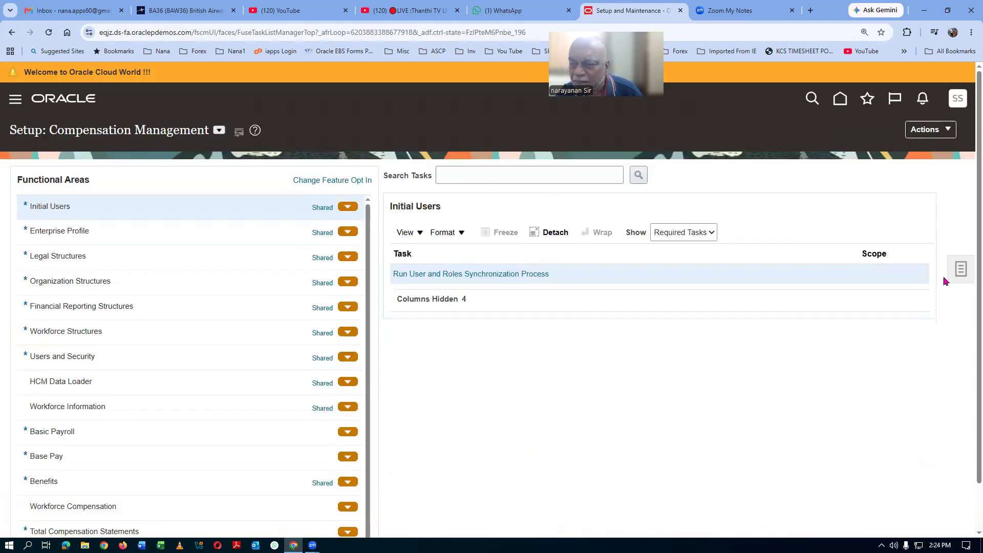
{"action": "left_click", "coordinate": [960, 270]}
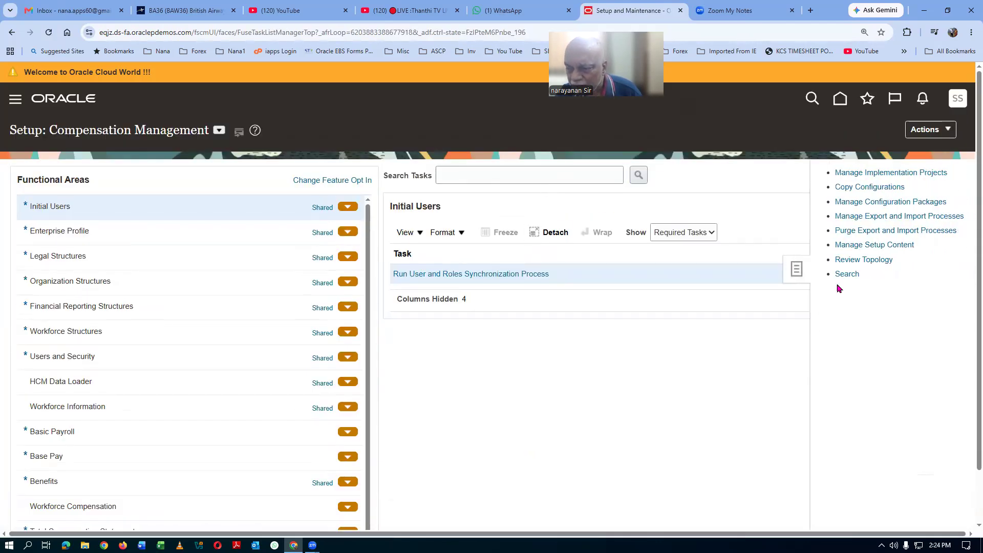
{"action": "left_click", "coordinate": [845, 275]}
{"action": "left_click", "coordinate": [353, 175]}
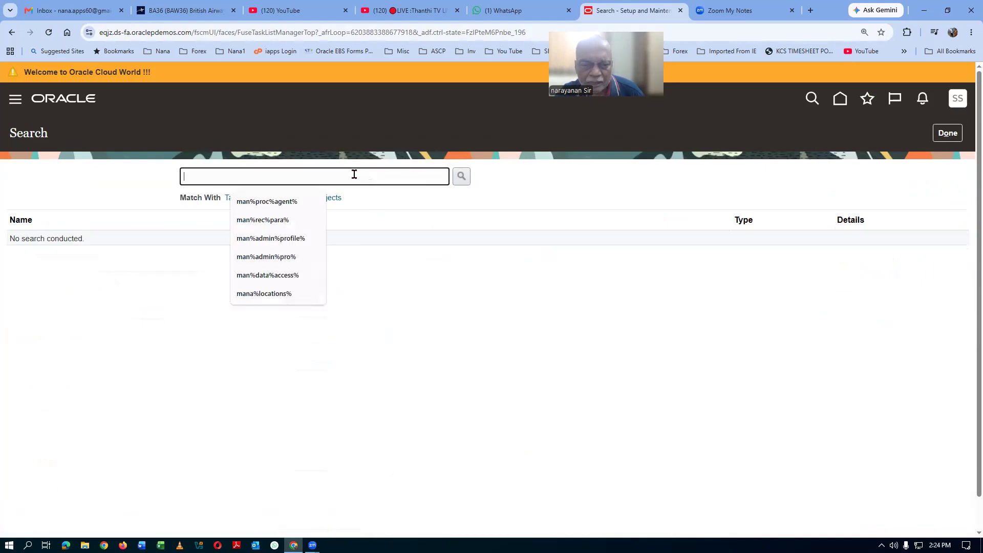
{"action": "type", "text": "mana%"}
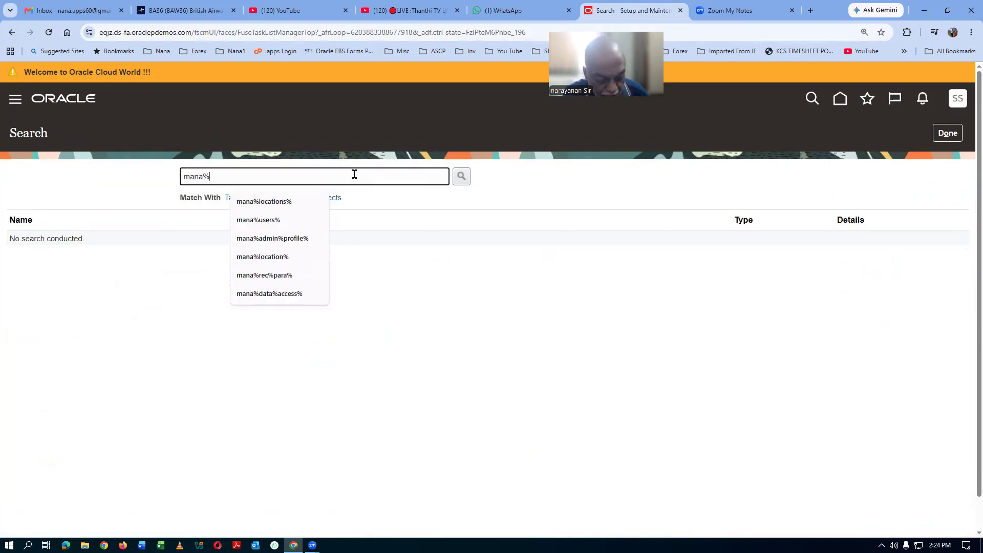
{"action": "type", "text": "users%"}
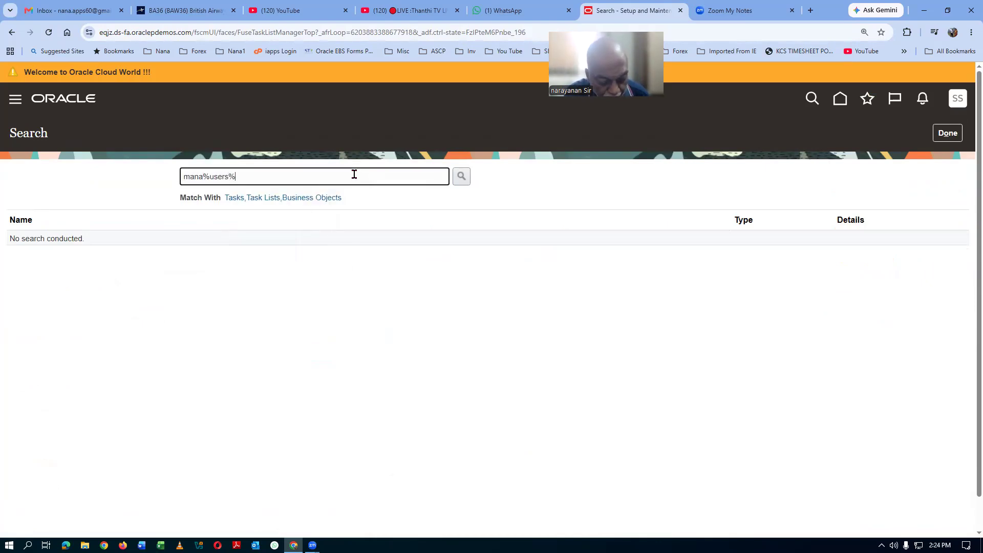
{"action": "key", "text": "Return"}
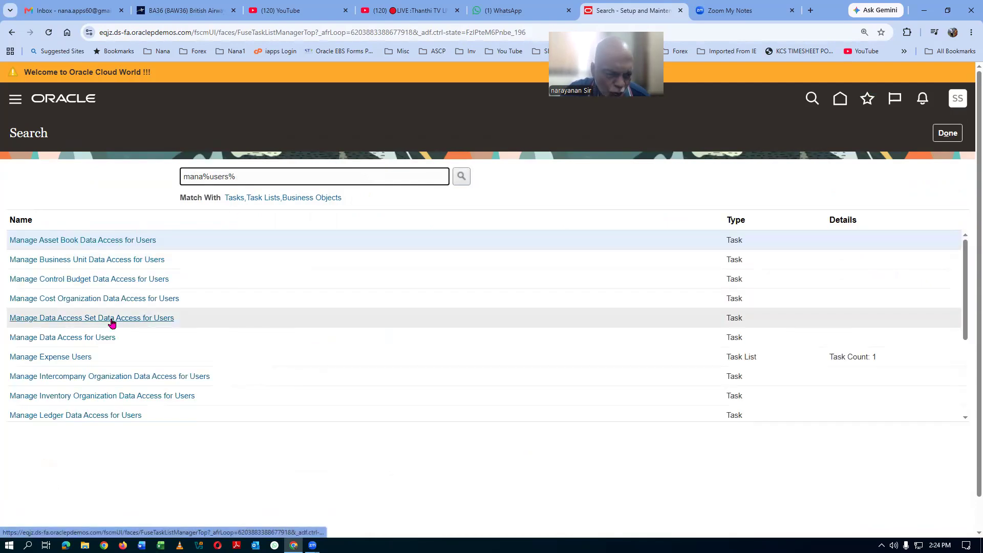
{"action": "scroll", "coordinate": [110, 321], "scroll_direction": "down", "scroll_amount": 3}
{"action": "left_click", "coordinate": [37, 414]}
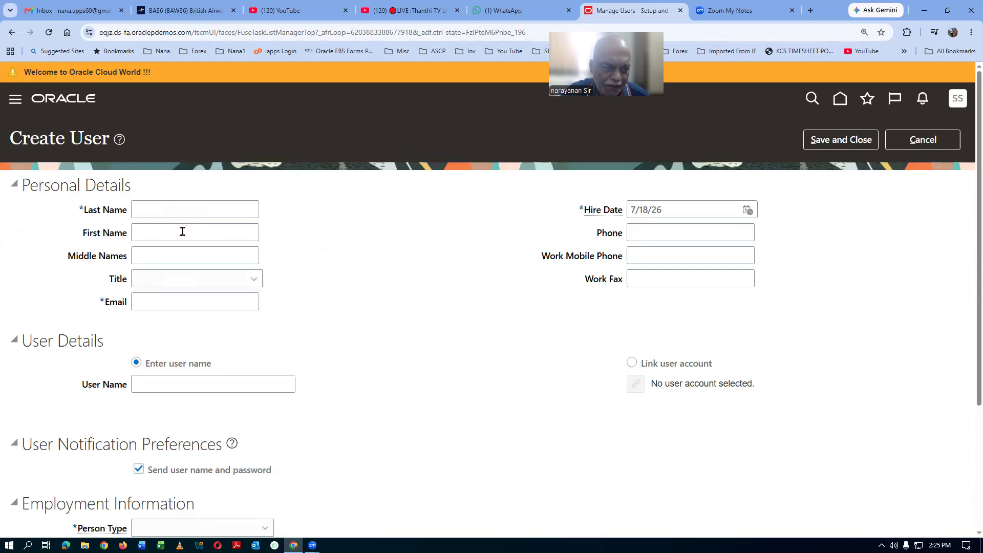
Step: Enter last name test1, first name test2, an e-mail address and user name test1.test2
{"action": "left_click", "coordinate": [177, 208]}
{"action": "type", "text": "test1"}
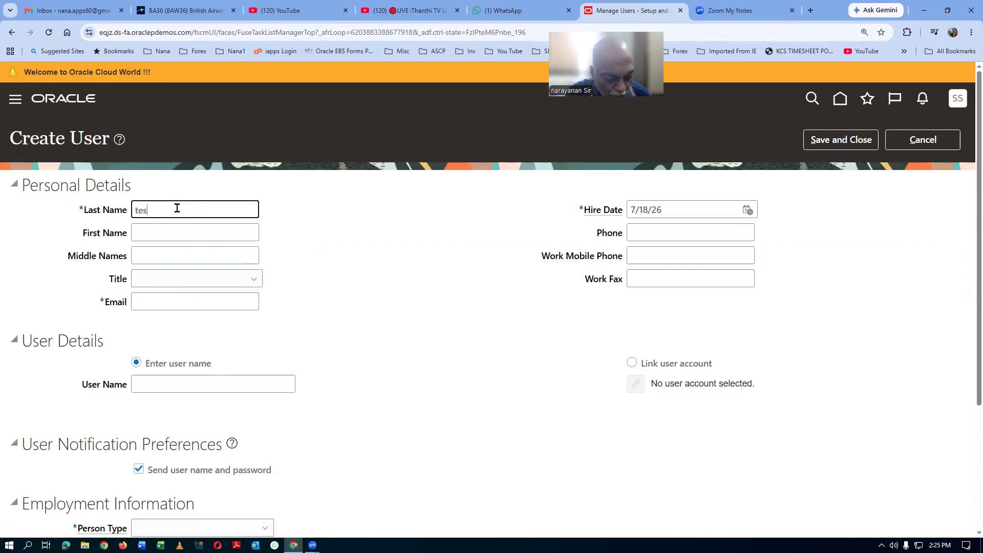
{"action": "key", "text": "Tab"}
{"action": "type", "text": "test2"}
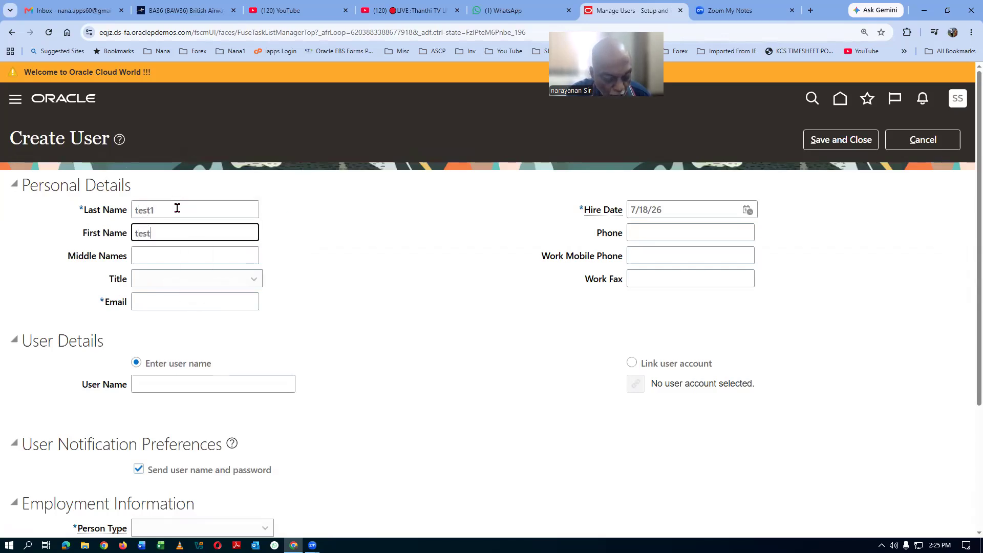
{"action": "key", "text": "Tab"}
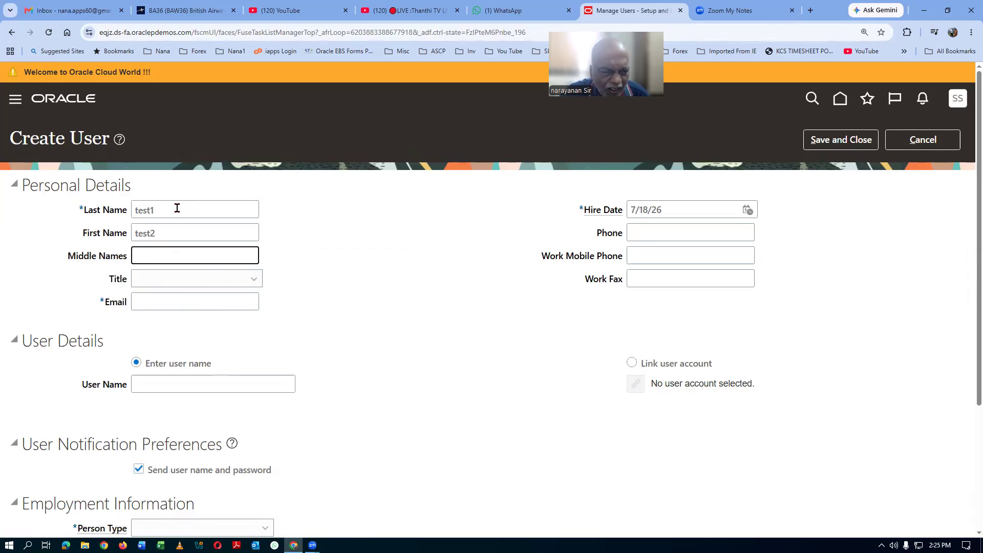
{"action": "left_click", "coordinate": [187, 301]}
{"action": "type", "text": "test1"}
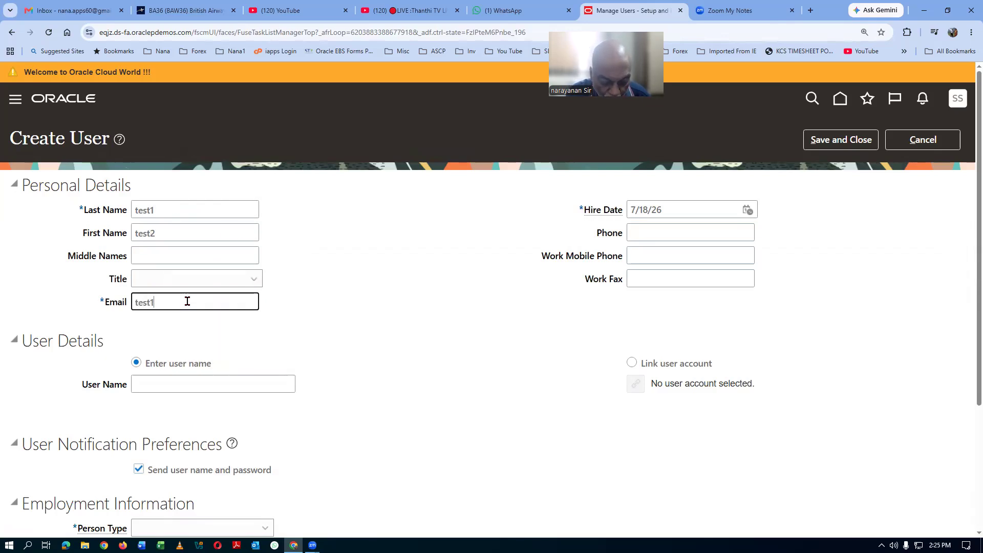
{"action": "type", "text": ".test2@gmail.com"}
{"action": "left_click", "coordinate": [170, 383]}
{"action": "type", "text": "test1"}
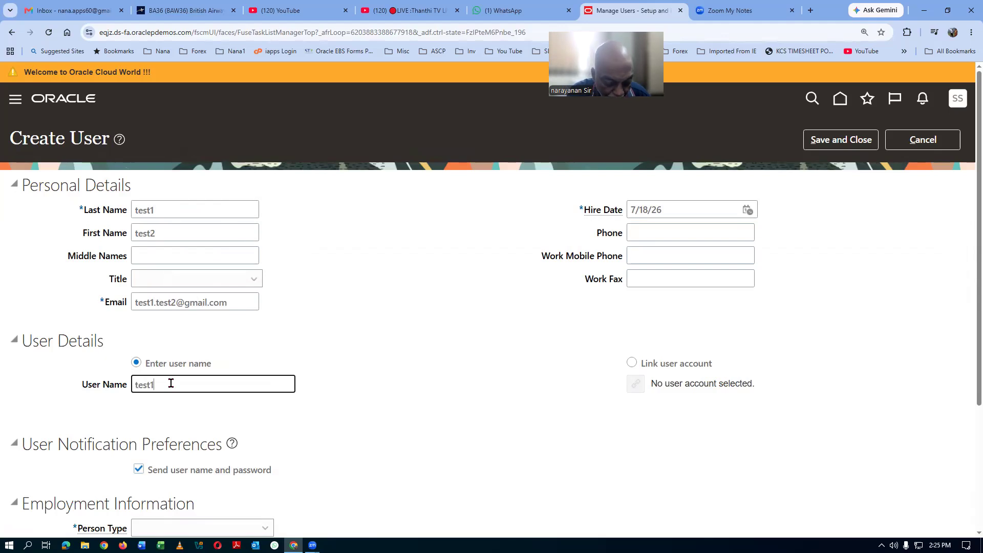
{"action": "type", "text": ".test2"}
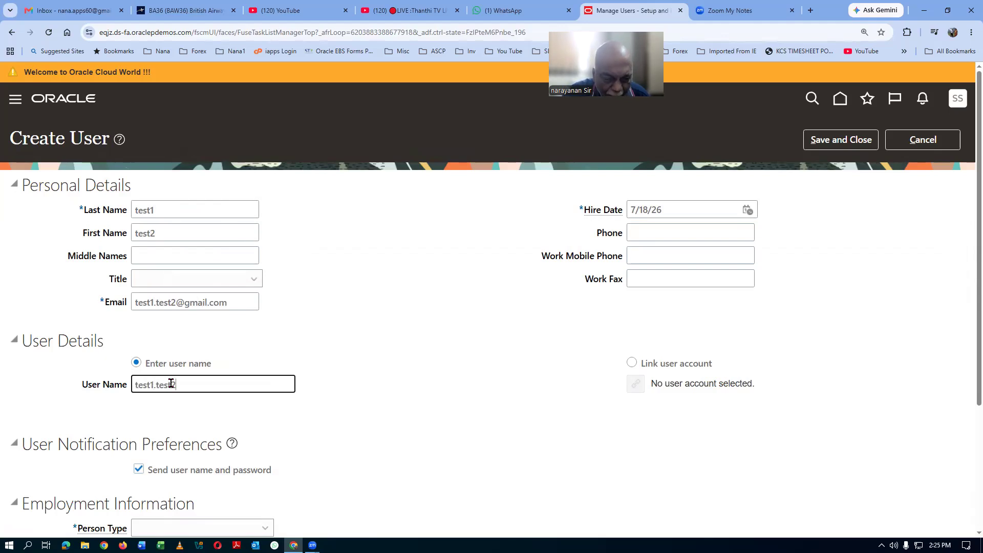
Step: Set person type Employee, legal employer US1 Legal Entity, business unit US1 Business Unit, job HR Executive
{"action": "scroll", "coordinate": [337, 353], "scroll_direction": "down", "scroll_amount": 3}
{"action": "left_click", "coordinate": [194, 374]}
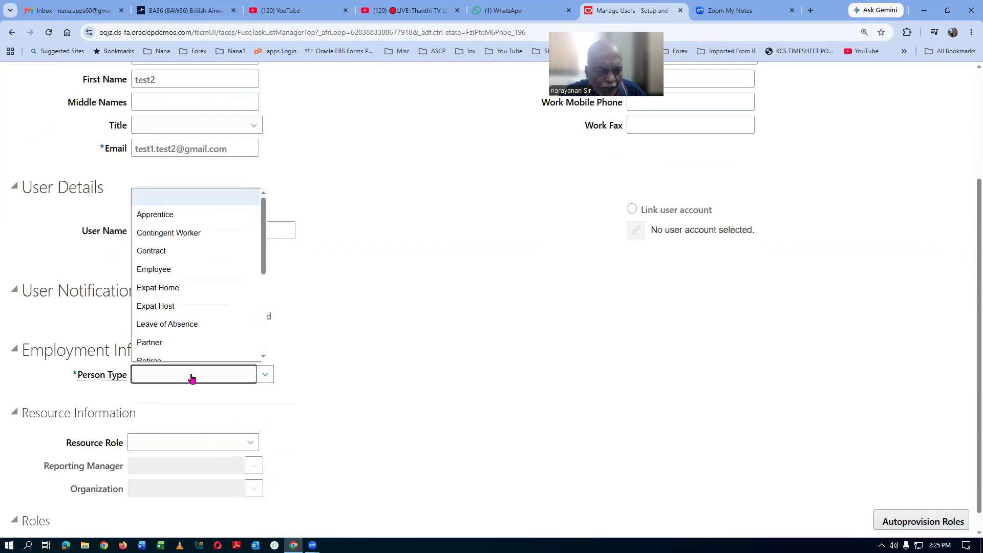
{"action": "left_click", "coordinate": [199, 270]}
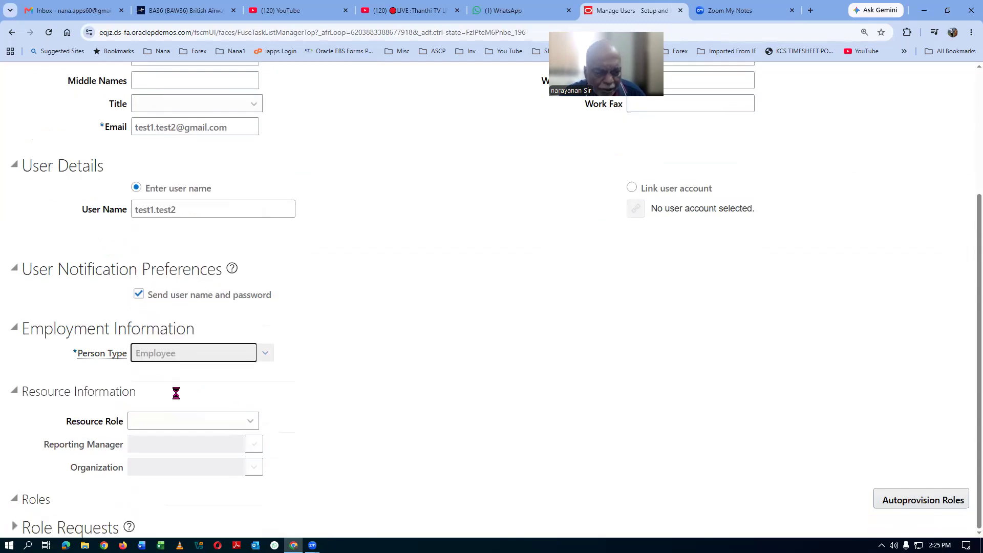
{"action": "left_click", "coordinate": [168, 376]}
{"action": "type", "text": "US1"}
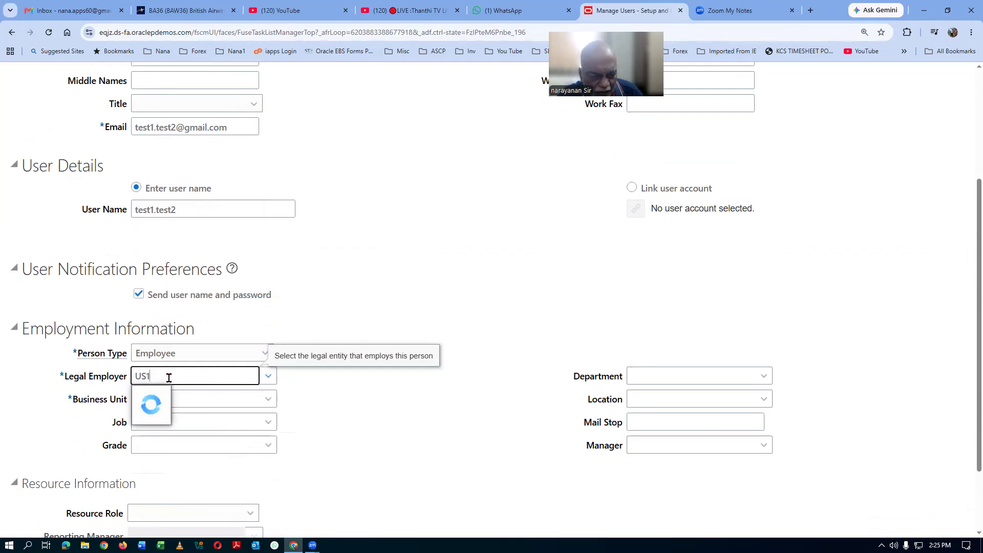
{"action": "left_click", "coordinate": [167, 395]}
{"action": "left_click", "coordinate": [167, 398]}
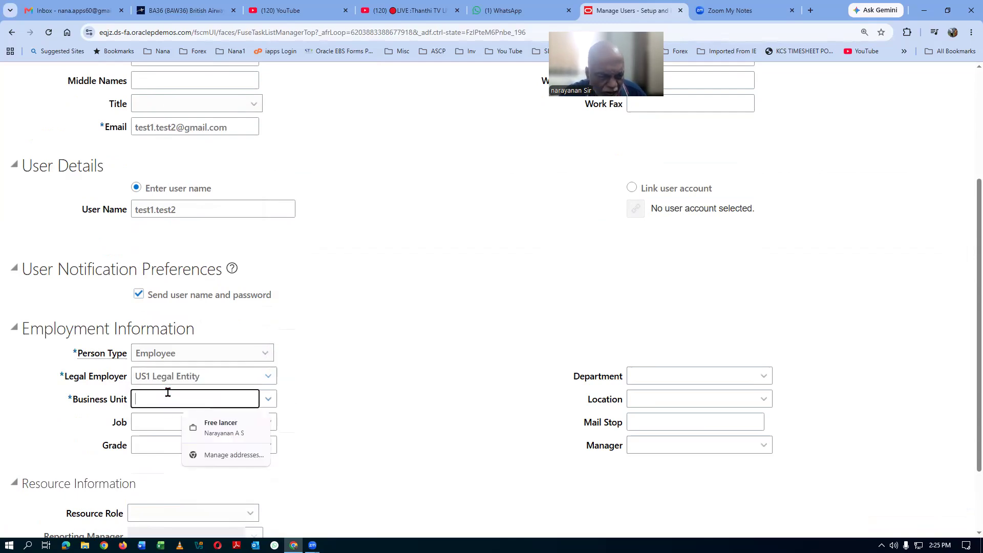
{"action": "type", "text": "US1"}
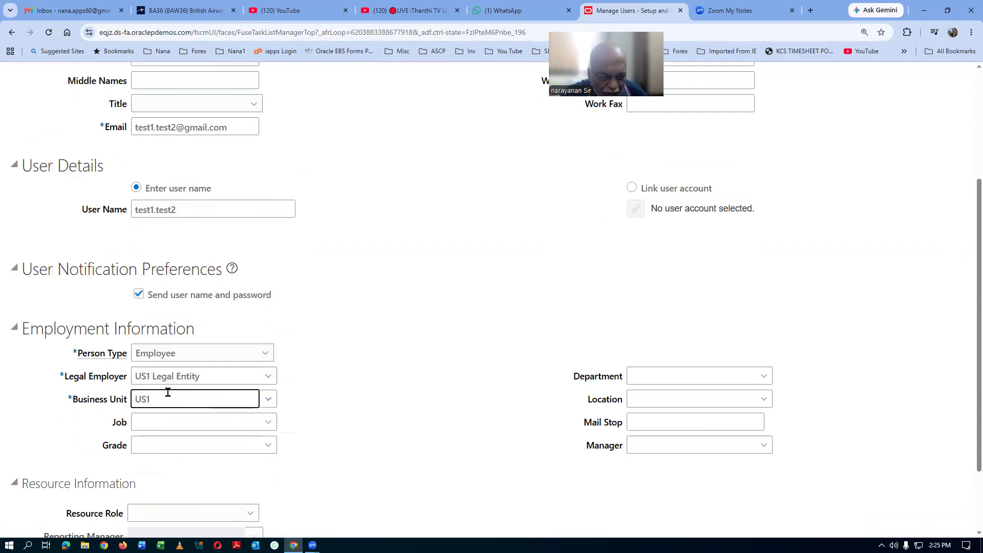
{"action": "left_click", "coordinate": [171, 417]}
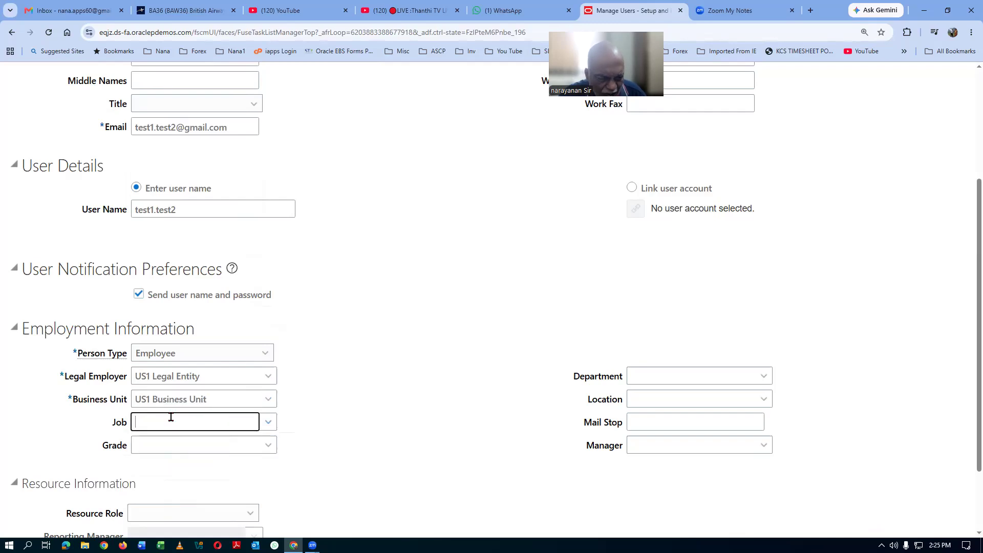
{"action": "type", "text": "HR"}
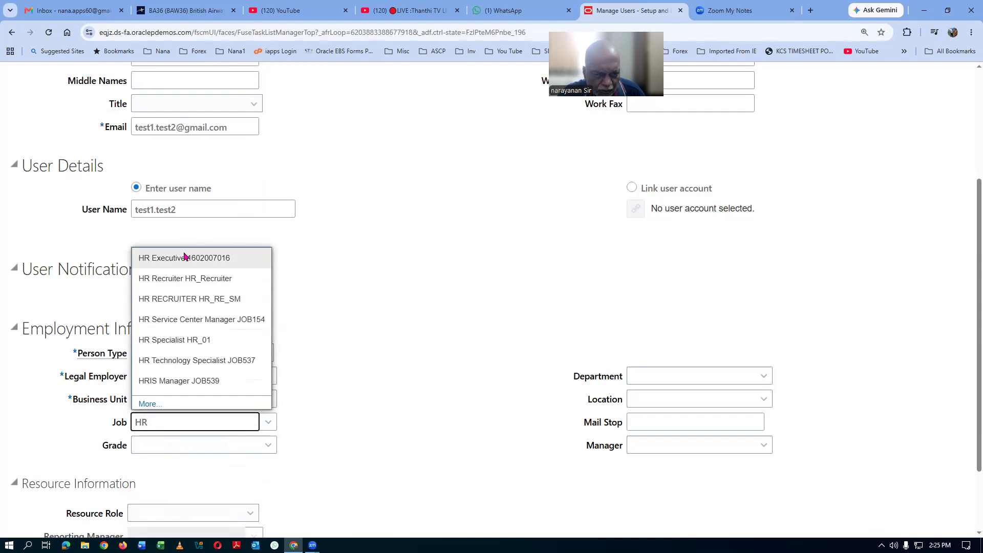
{"action": "left_click", "coordinate": [187, 256]}
{"action": "scroll", "coordinate": [714, 329], "scroll_direction": "up", "scroll_amount": 4}
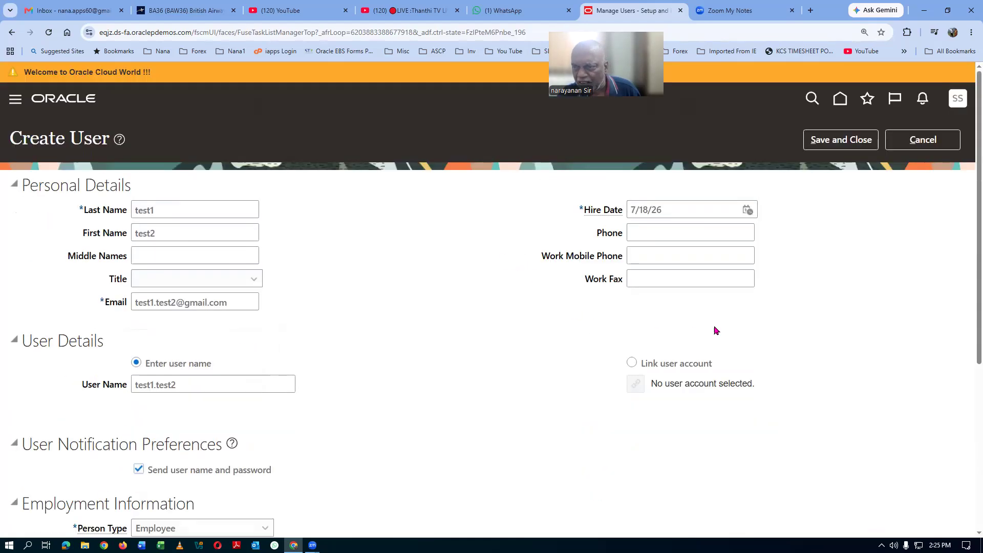
Step: Attempt to save, dismiss the duplicate-email error, and append 2 to the e-mail address
{"action": "left_click", "coordinate": [841, 140]}
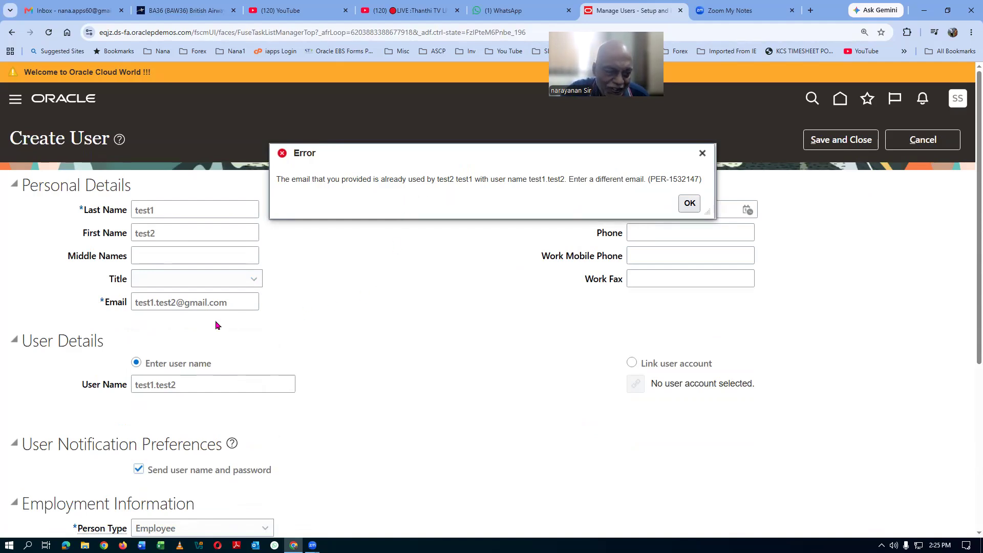
{"action": "left_click", "coordinate": [691, 203]}
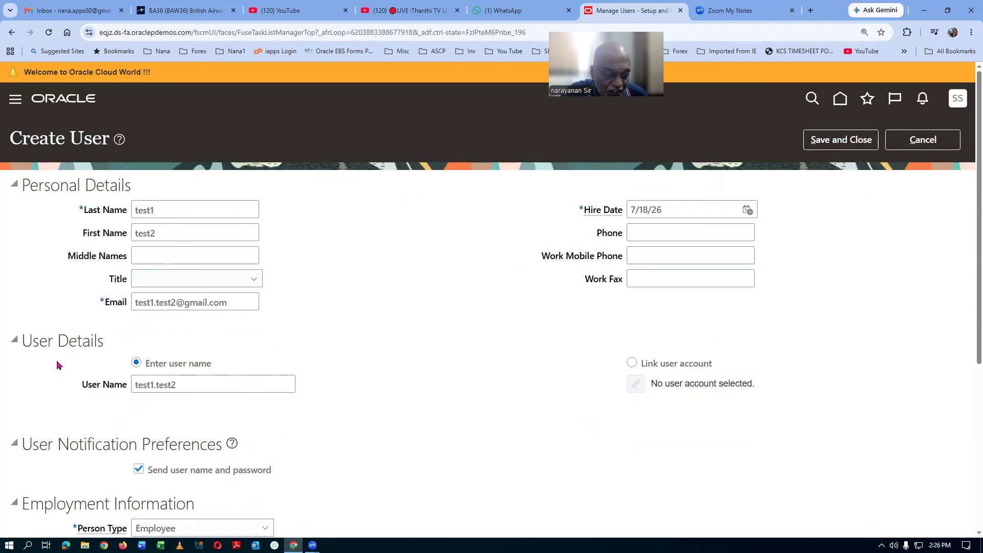
{"action": "left_click", "coordinate": [172, 304]}
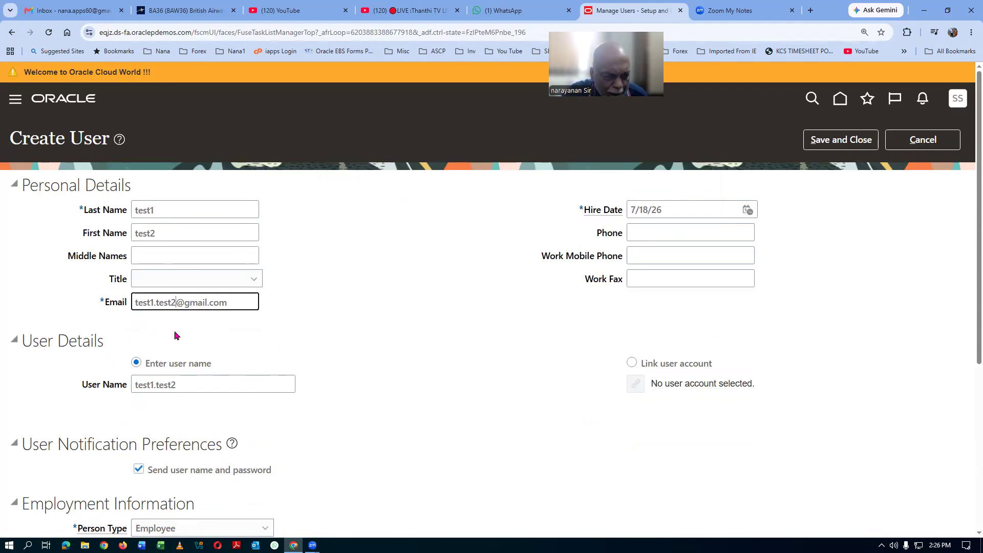
{"action": "type", "text": "2"}
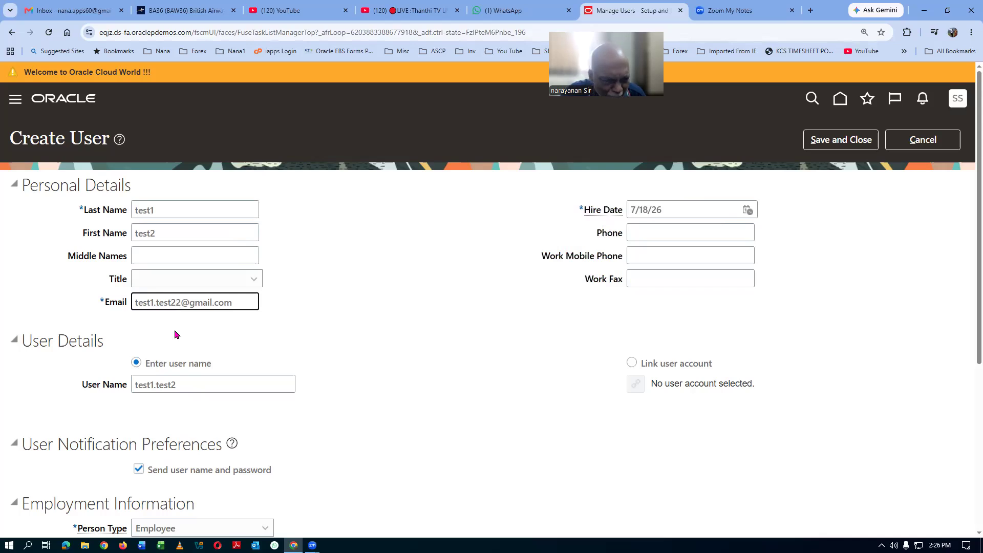
{"action": "left_click", "coordinate": [357, 324]}
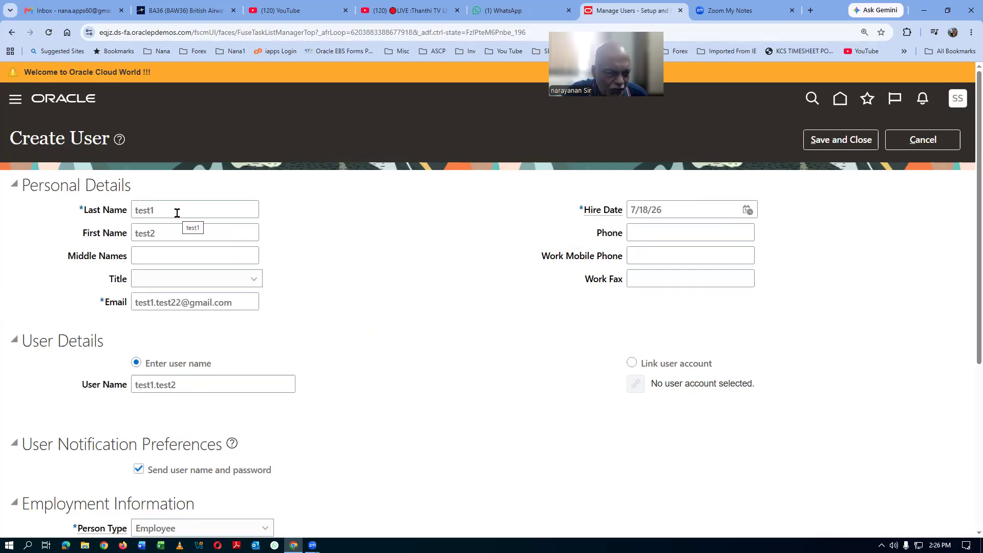
Step: Change the user name to test1.test22 and the first name to test22
{"action": "left_click", "coordinate": [197, 383]}
{"action": "type", "text": "2"}
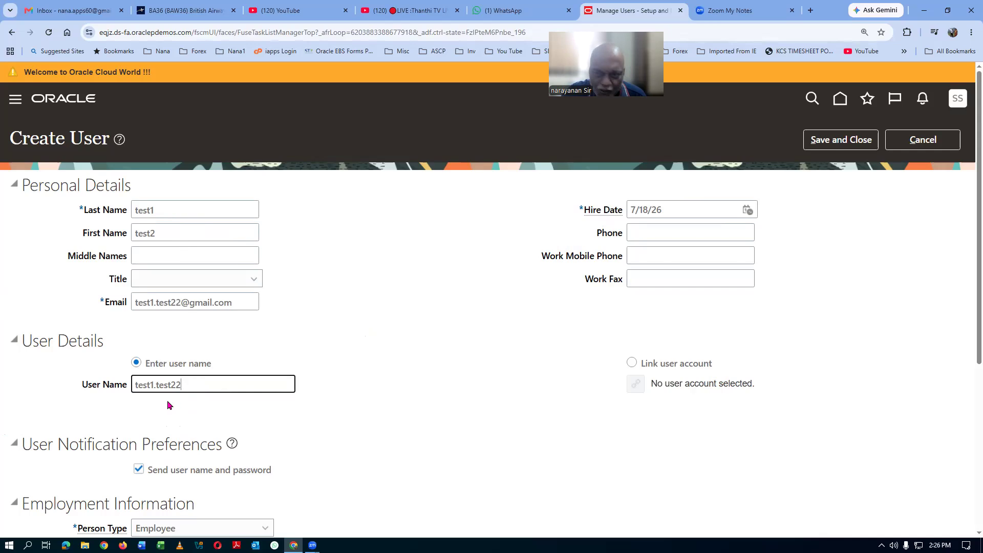
{"action": "left_click", "coordinate": [172, 227]}
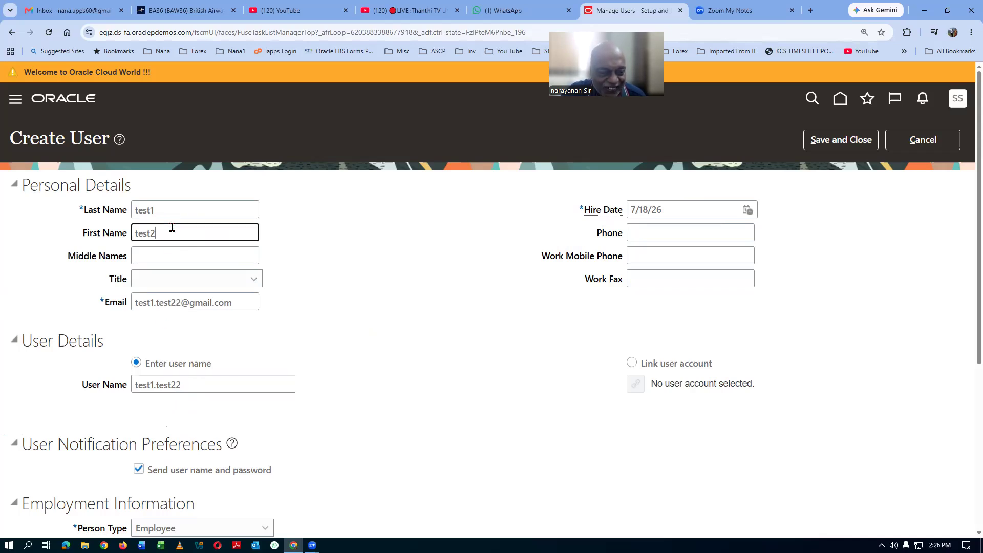
{"action": "type", "text": "2"}
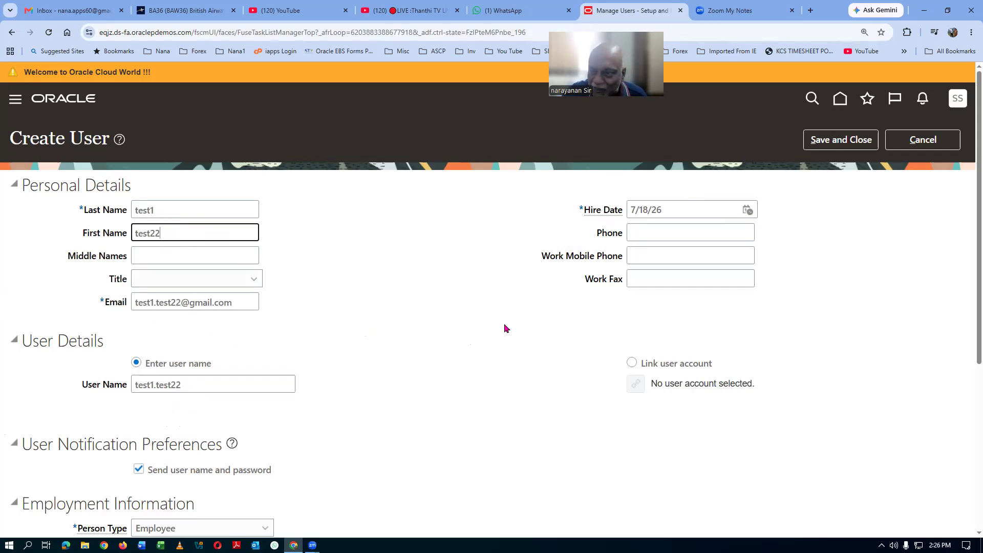
Step: Save user test22, then search people by keyword 'test22' to find it listed as HR Executive
{"action": "left_click", "coordinate": [850, 141]}
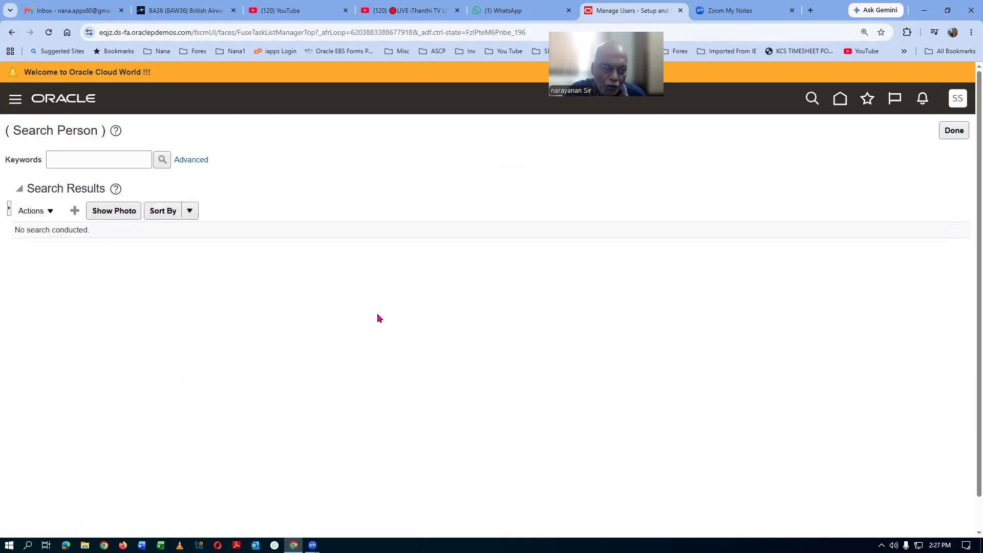
{"action": "left_click", "coordinate": [74, 160]}
{"action": "type", "text": "test22"}
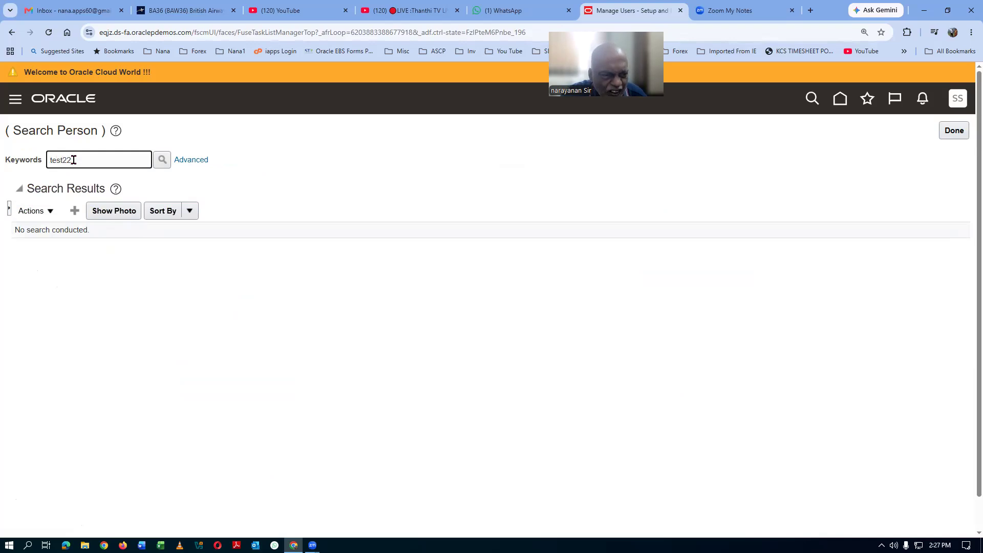
{"action": "left_click", "coordinate": [163, 159]}
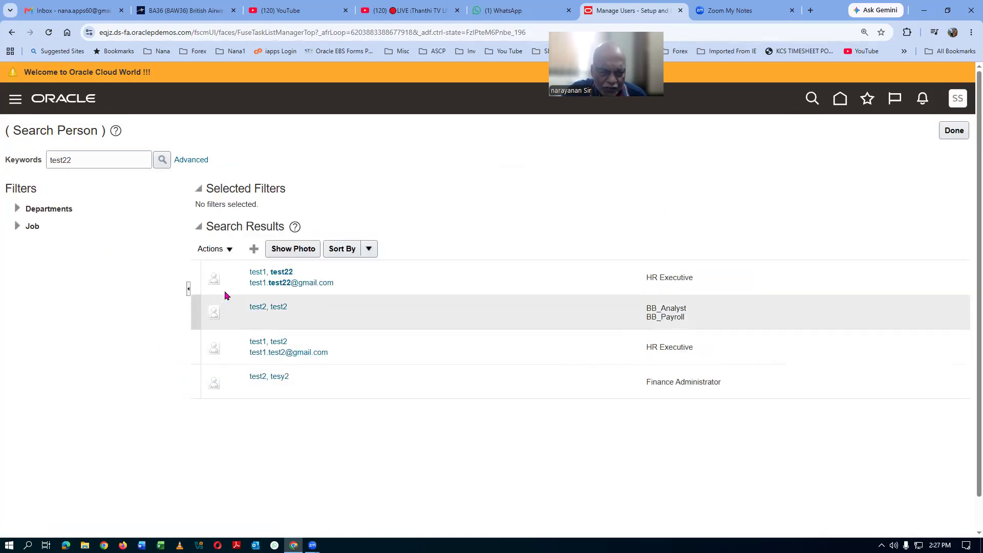
{"action": "mouse_move", "coordinate": [309, 276]}
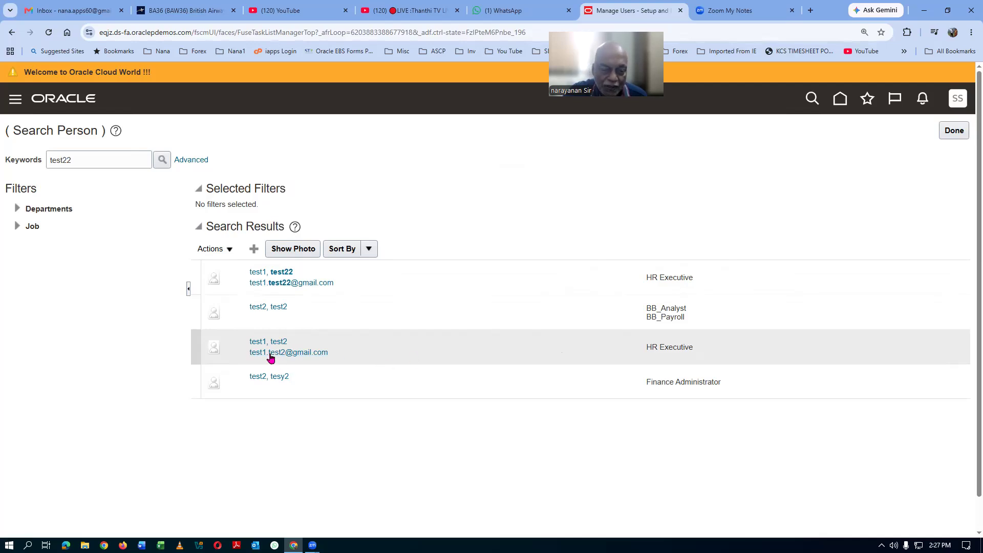
Step: Review the test1, test22 user record and cancel without changes
{"action": "left_click", "coordinate": [286, 270]}
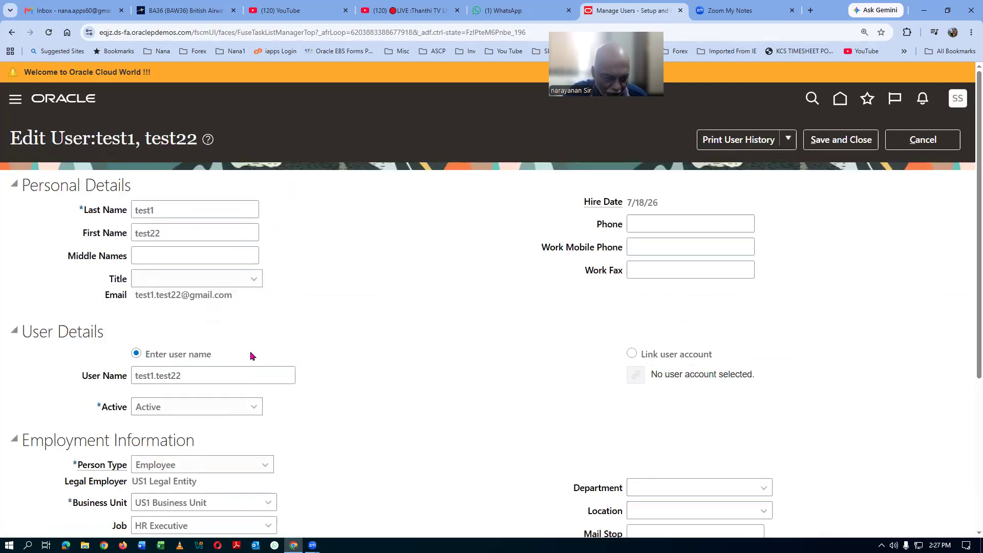
{"action": "scroll", "coordinate": [251, 355], "scroll_direction": "down", "scroll_amount": 2}
{"action": "scroll", "coordinate": [251, 355], "scroll_direction": "up", "scroll_amount": 2}
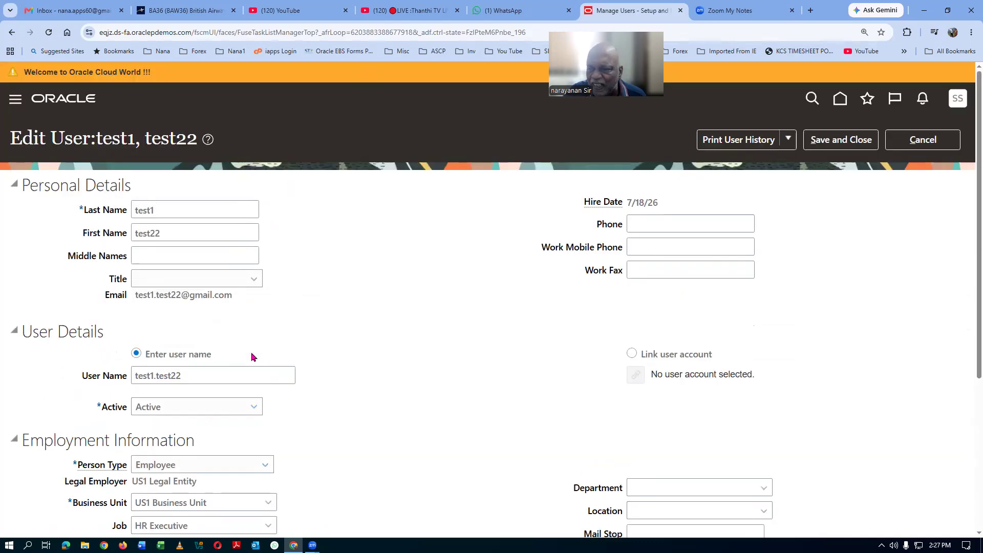
{"action": "left_click", "coordinate": [922, 146]}
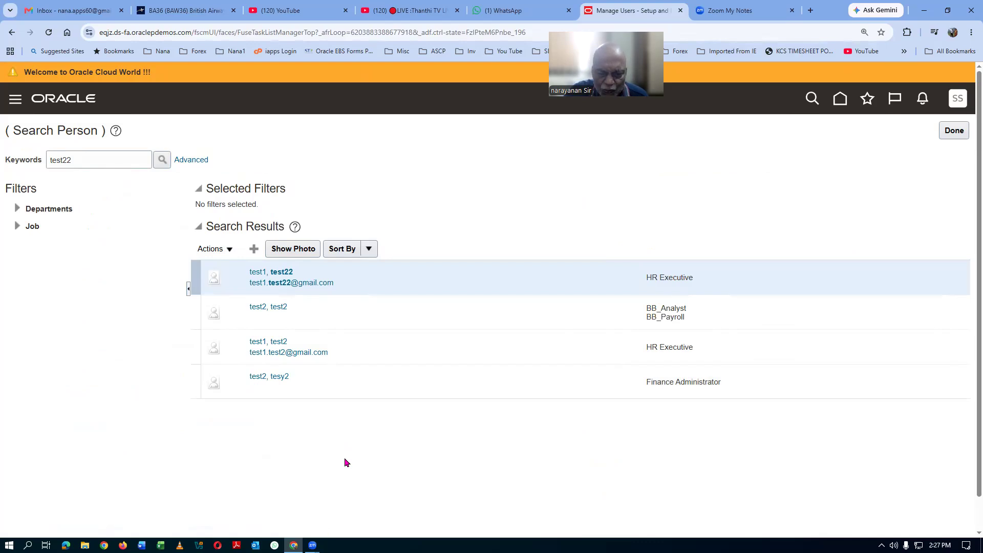
Step: Review the test1, test2 Edit User record, cancel it, and finish with the person search
{"action": "left_click", "coordinate": [269, 343]}
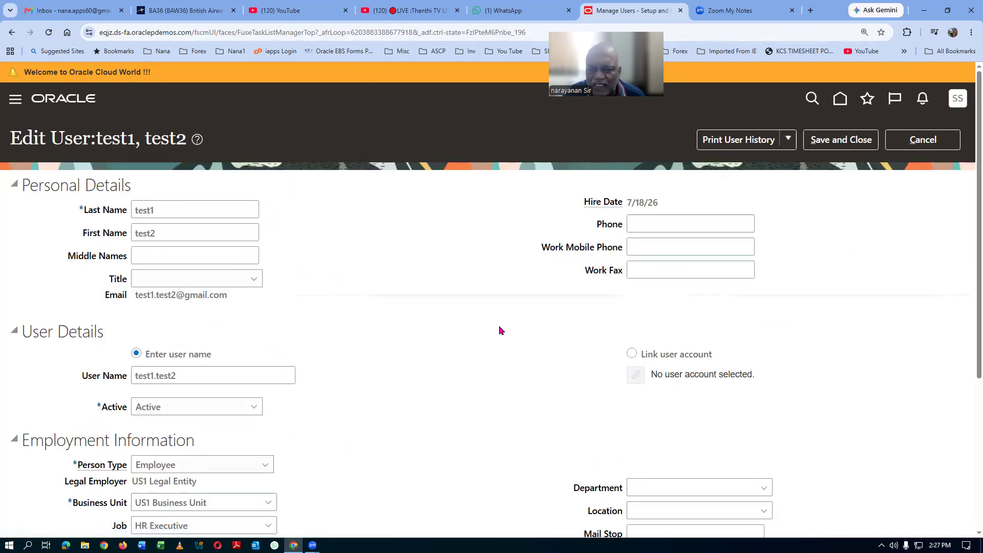
{"action": "scroll", "coordinate": [499, 330], "scroll_direction": "down", "scroll_amount": 2}
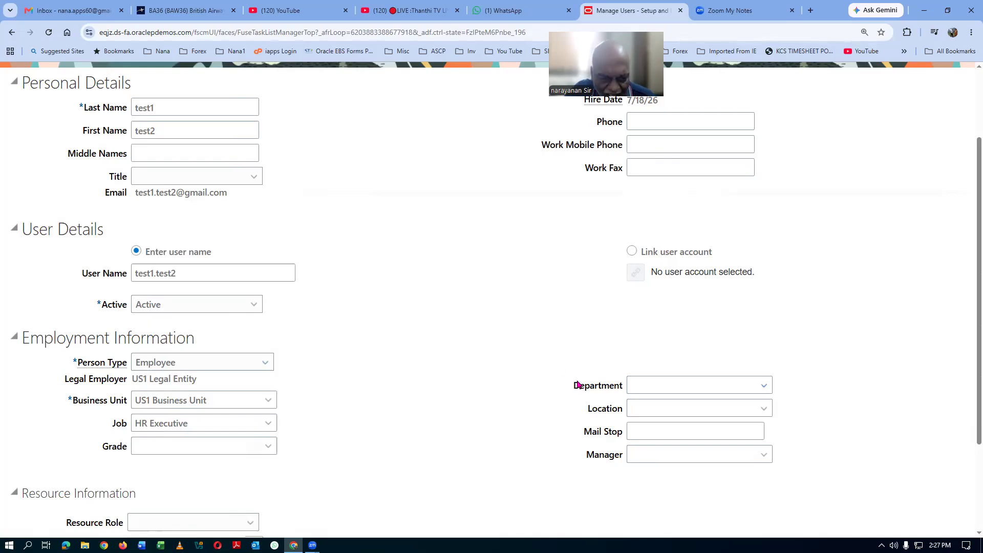
{"action": "scroll", "coordinate": [577, 389], "scroll_direction": "down", "scroll_amount": 2}
{"action": "scroll", "coordinate": [577, 389], "scroll_direction": "down", "scroll_amount": 1}
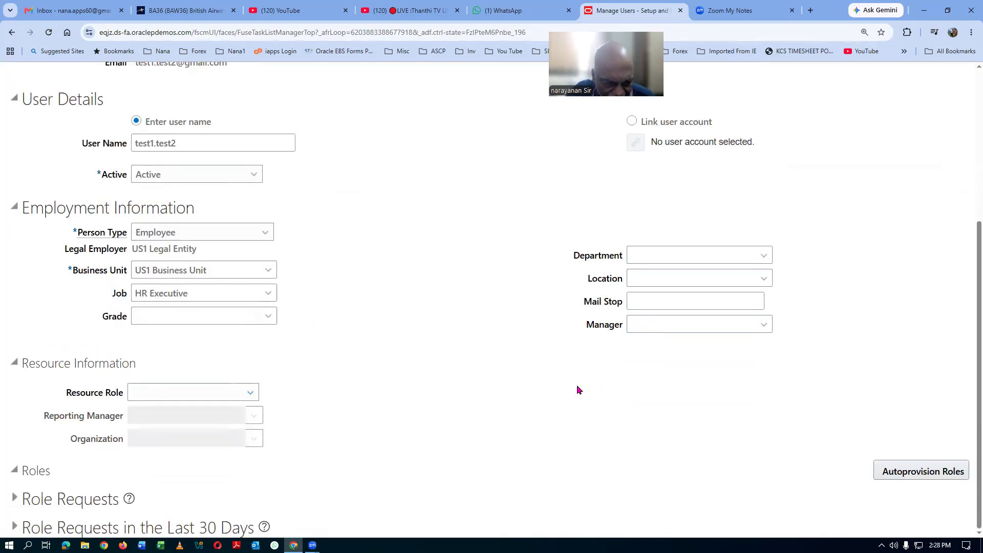
{"action": "scroll", "coordinate": [577, 389], "scroll_direction": "up", "scroll_amount": 5}
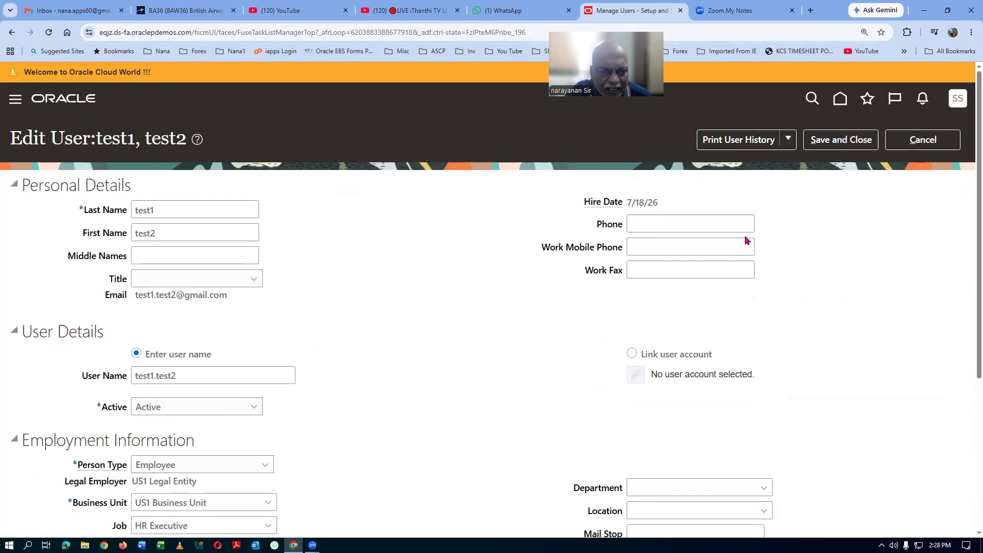
{"action": "scroll", "coordinate": [454, 341], "scroll_direction": "down", "scroll_amount": 3}
{"action": "scroll", "coordinate": [455, 340], "scroll_direction": "down", "scroll_amount": 2}
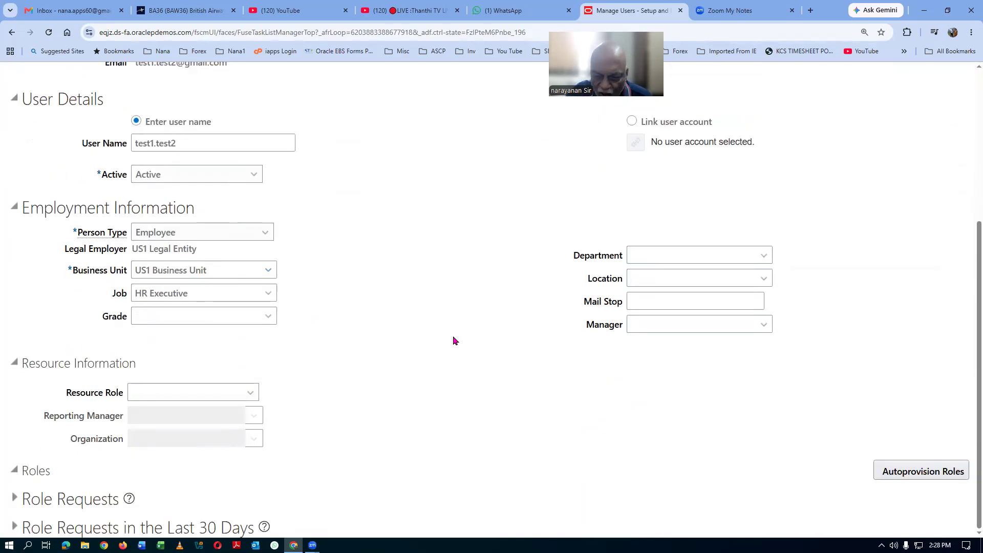
{"action": "scroll", "coordinate": [455, 340], "scroll_direction": "up", "scroll_amount": 5}
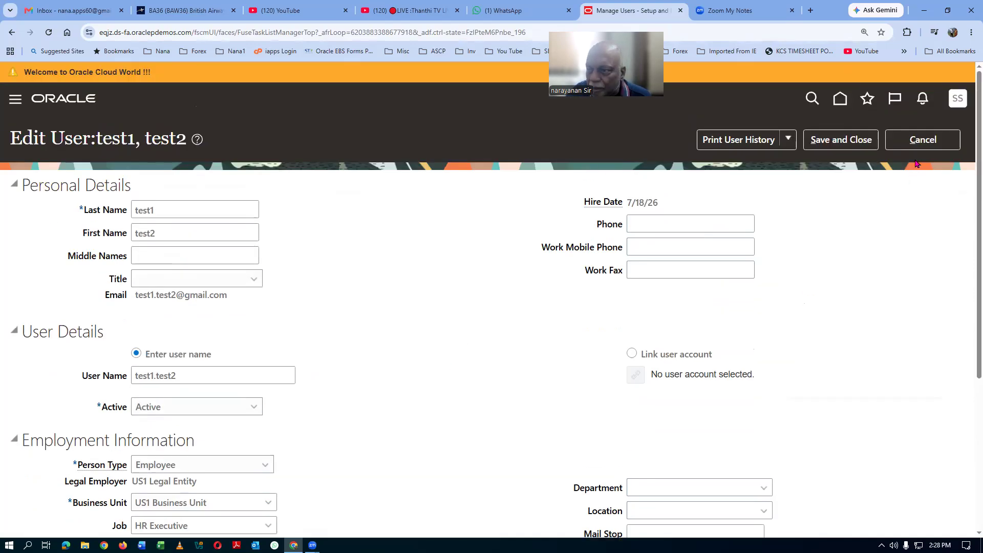
{"action": "left_click", "coordinate": [926, 147]}
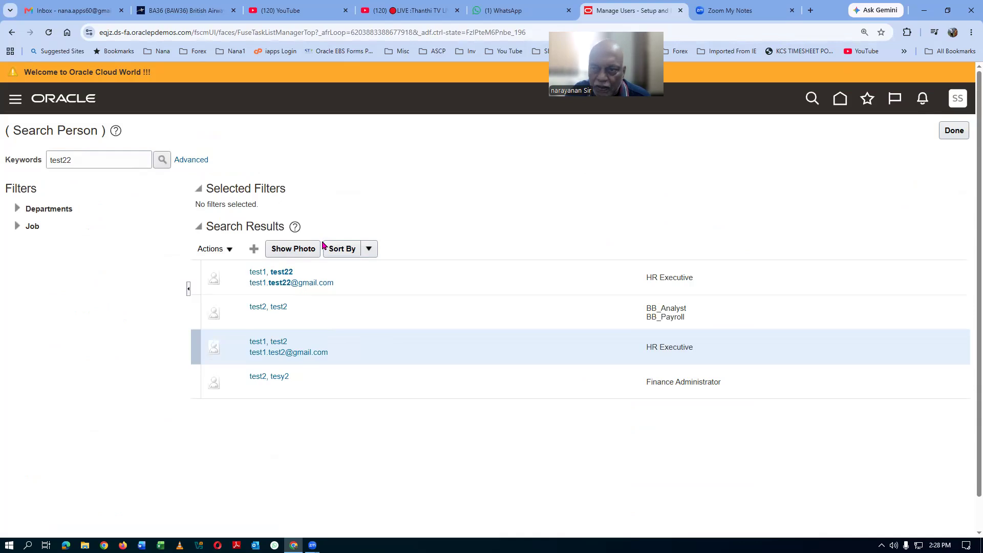
{"action": "left_click", "coordinate": [960, 133]}
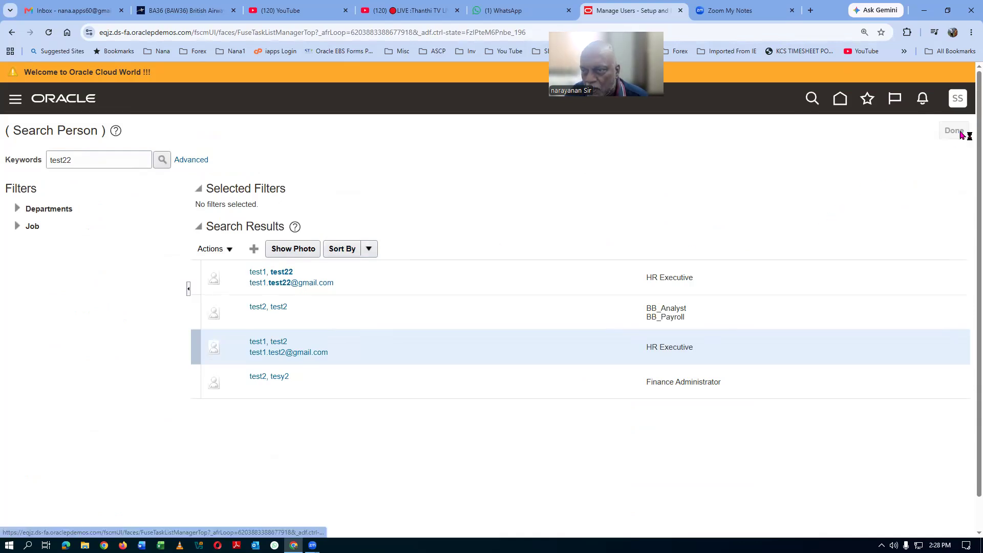